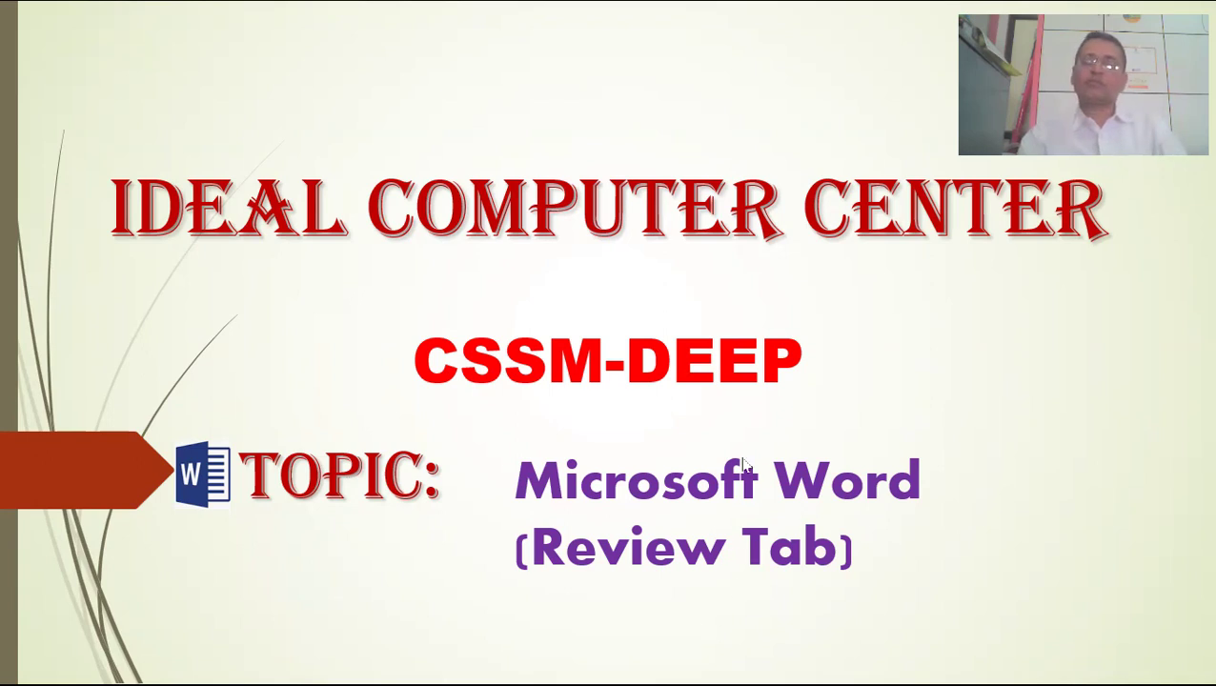
Advance the slide show to the Microsoft Word review features slide.
{"action": "left_click", "coordinate": [945, 430]}
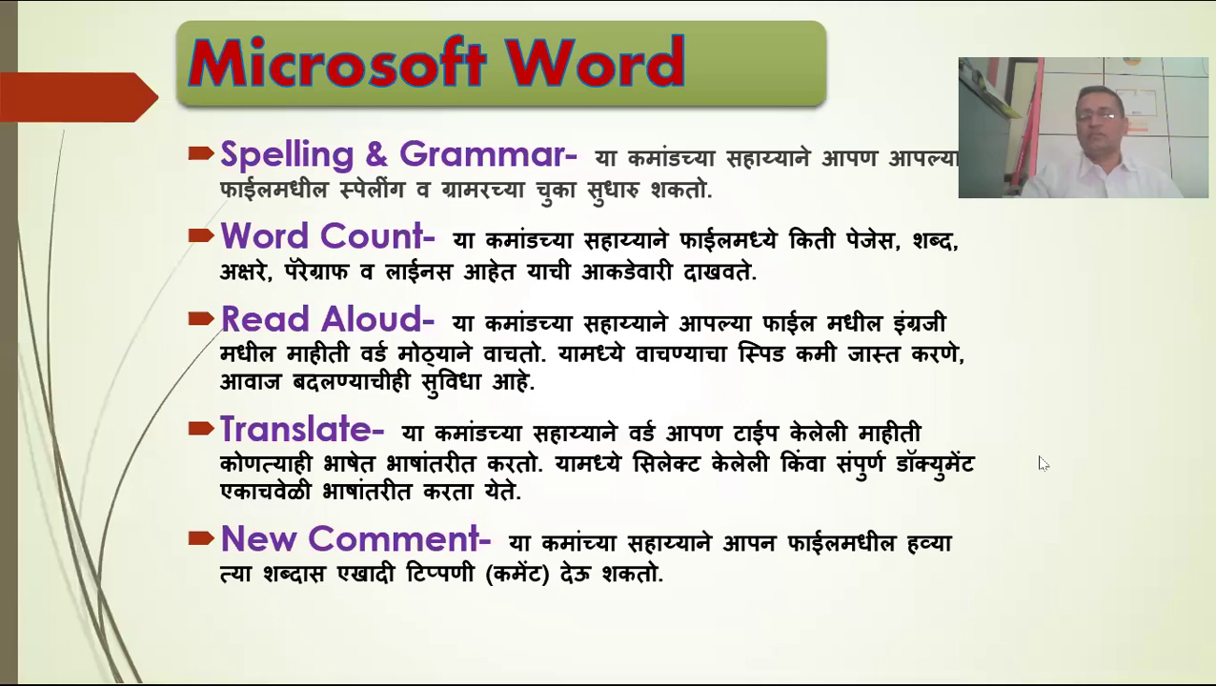
Move to the 'चला Word ओपन करु' slide and open the linked Reference Material.docx in Word.
{"action": "left_click", "coordinate": [1051, 429]}
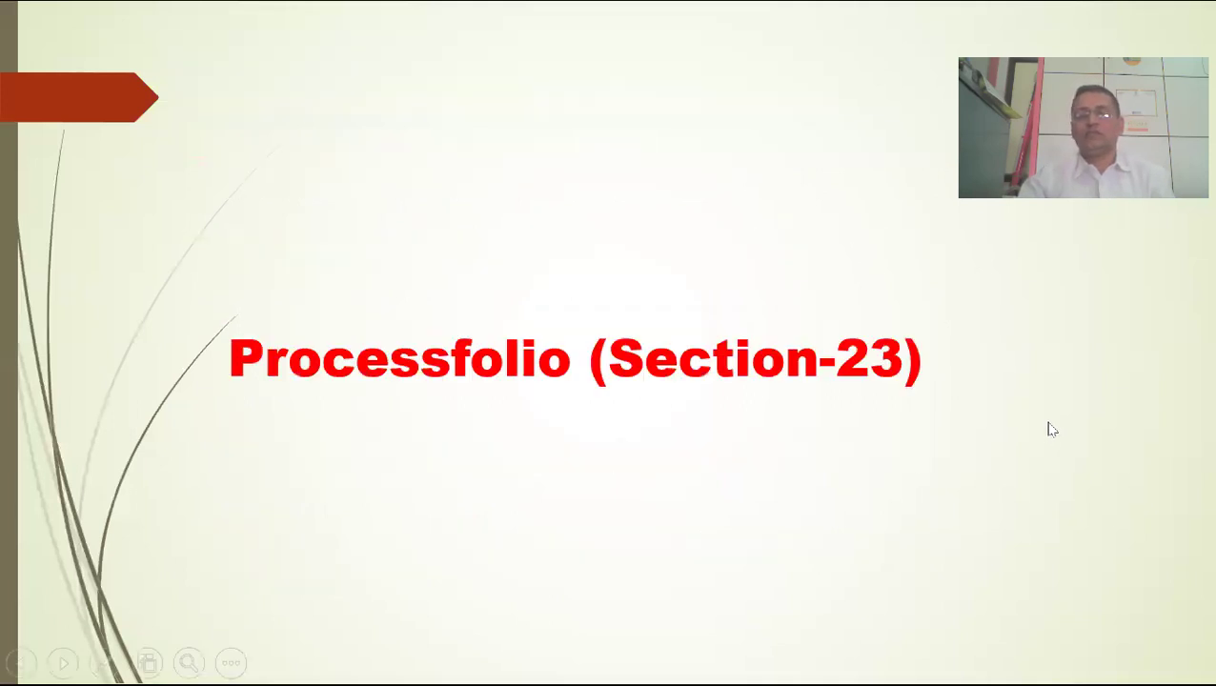
{"action": "key", "text": "Left"}
{"action": "key", "text": "Right"}
{"action": "key", "text": "Right"}
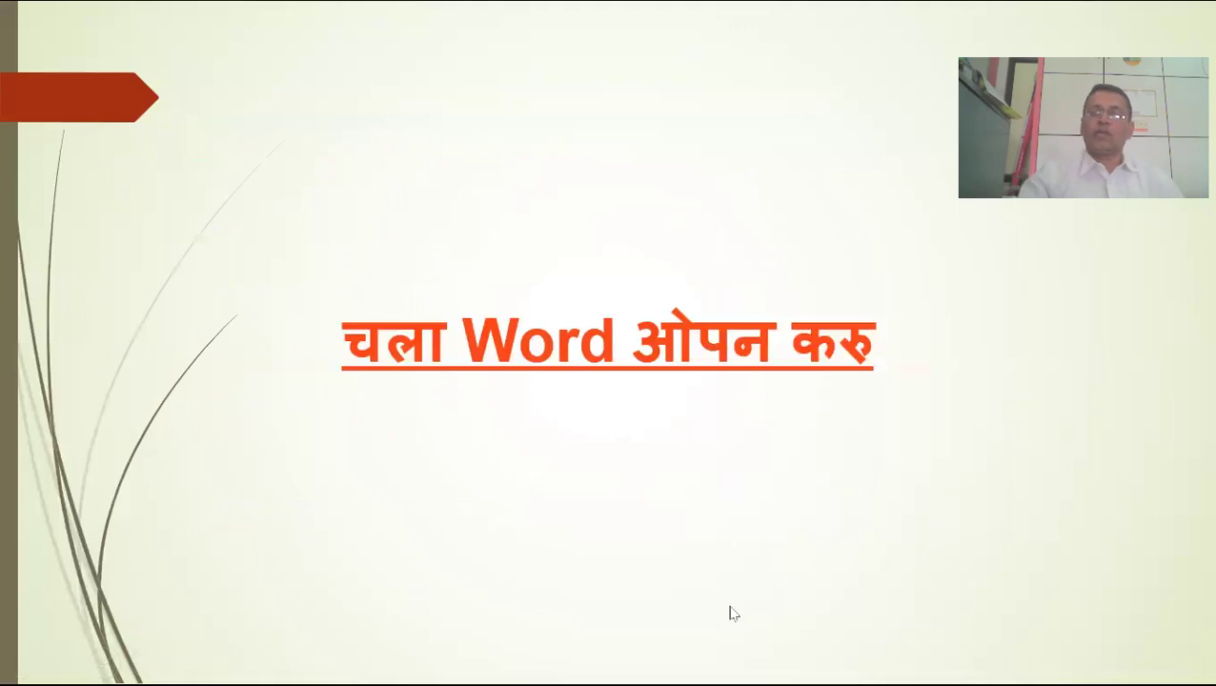
{"action": "left_click", "coordinate": [745, 352]}
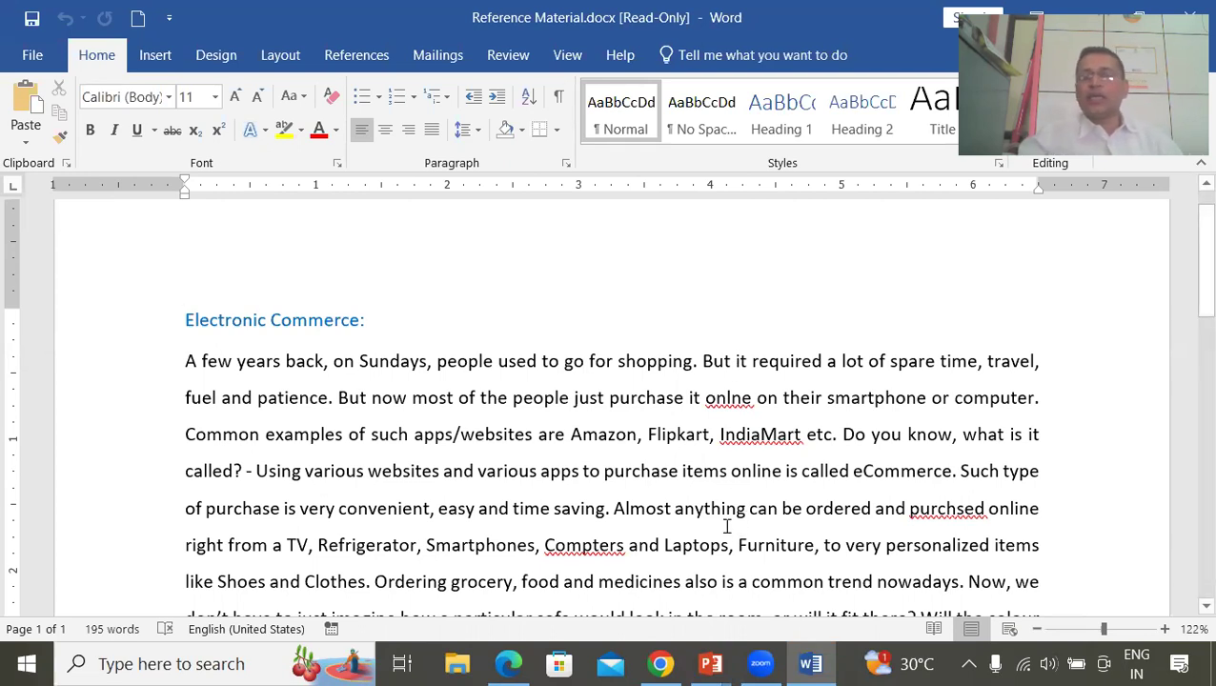
Put the cursor in the Electronic Commerce text at the misspelled onlne and show the Review ribbon.
{"action": "scroll", "coordinate": [698, 461], "scroll_direction": "down", "scroll_amount": 2}
{"action": "scroll", "coordinate": [697, 457], "scroll_direction": "up", "scroll_amount": 1}
{"action": "scroll", "coordinate": [697, 458], "scroll_direction": "up", "scroll_amount": 1}
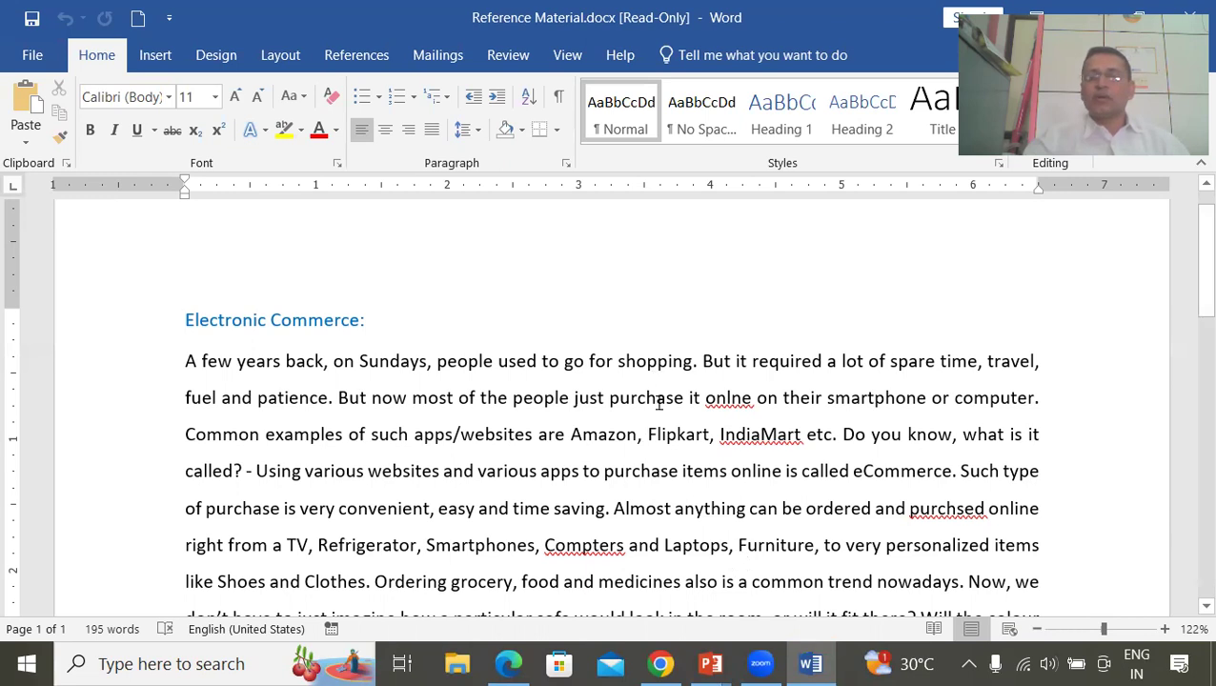
{"action": "left_click", "coordinate": [682, 463]}
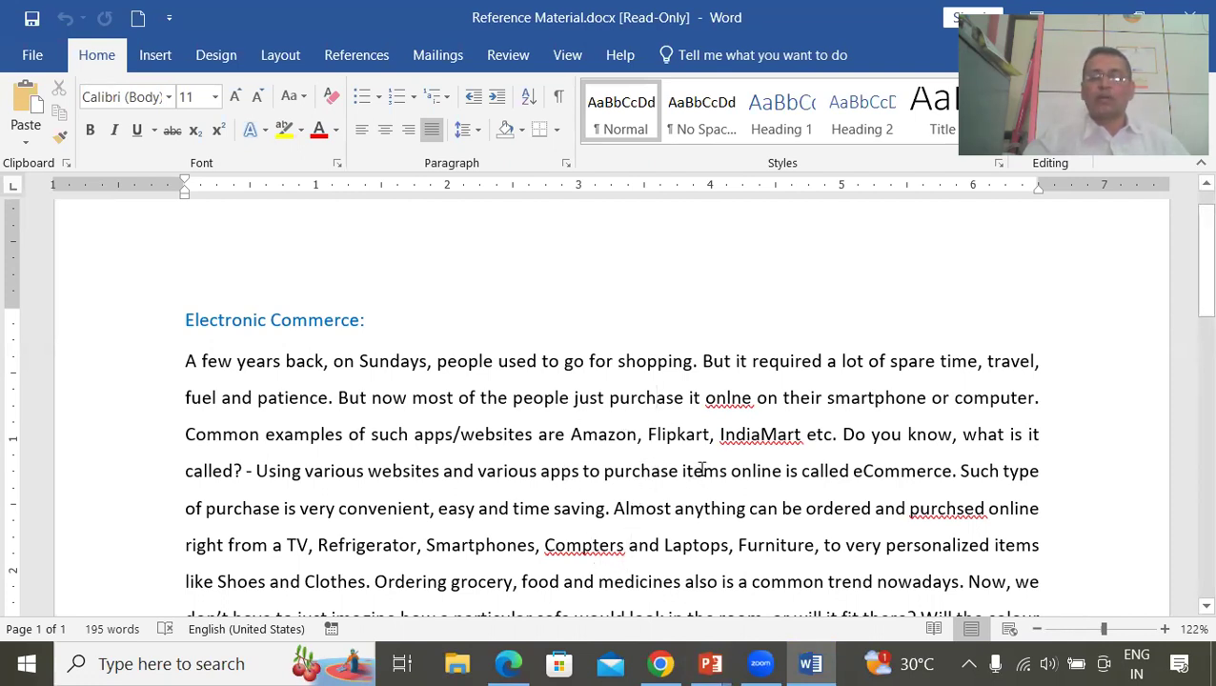
{"action": "left_click", "coordinate": [732, 397]}
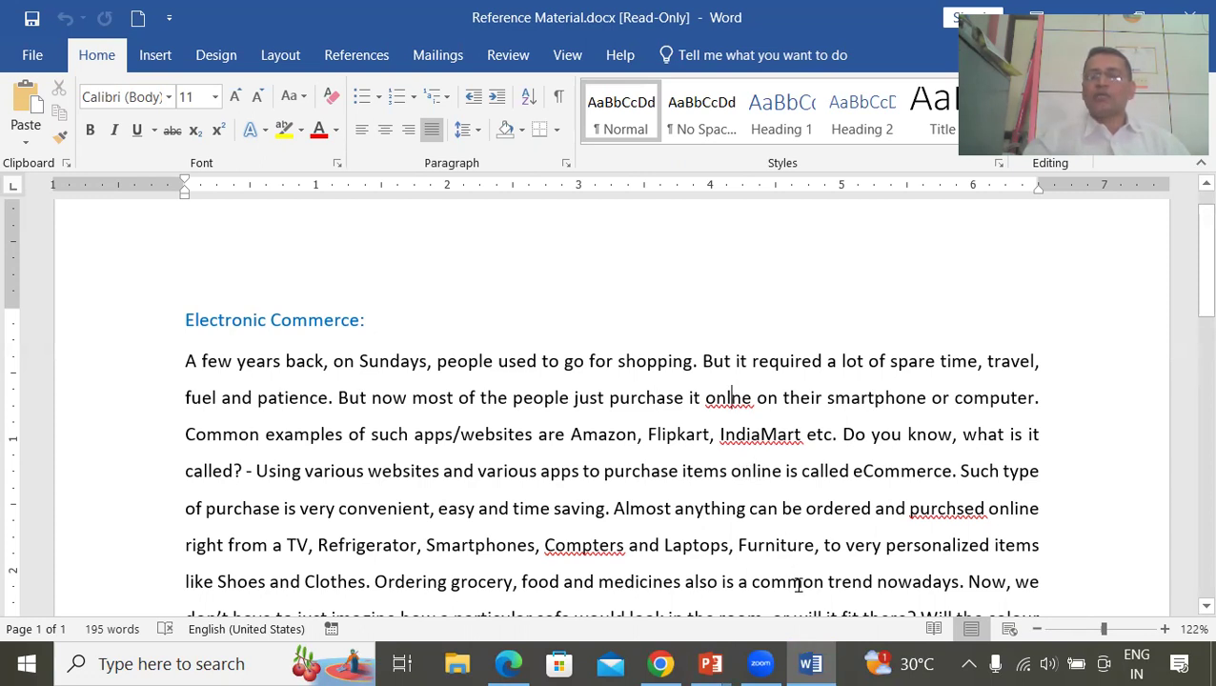
{"action": "left_click", "coordinate": [859, 395]}
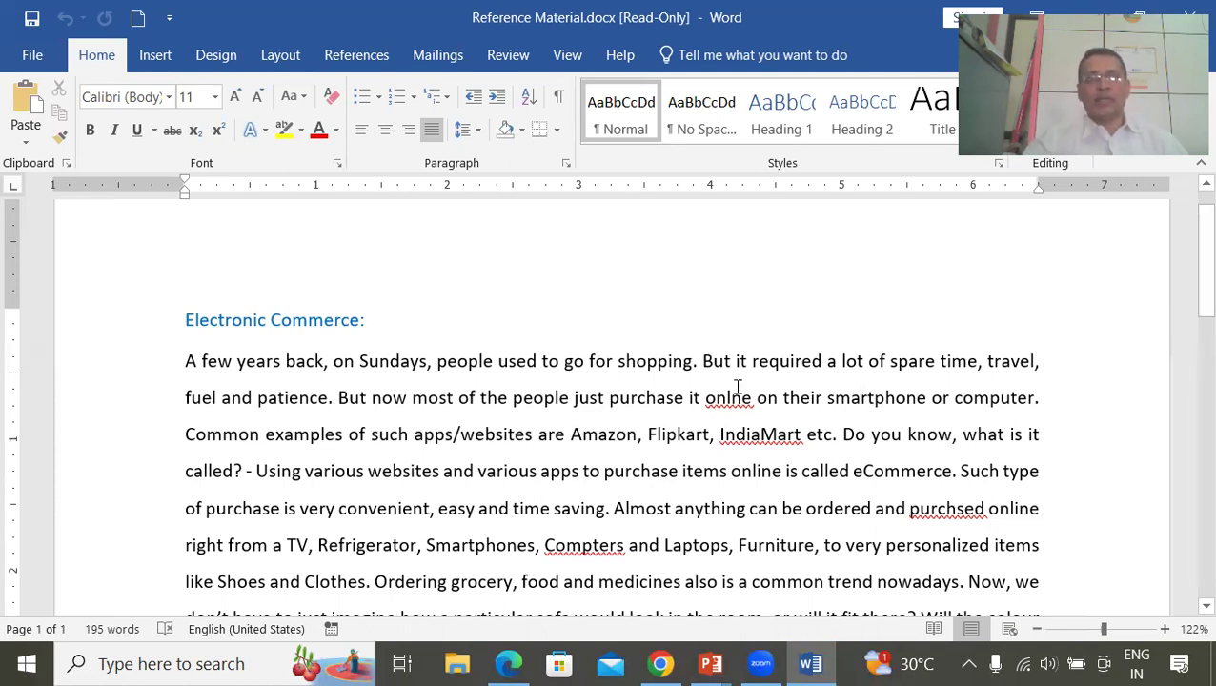
{"action": "left_click", "coordinate": [509, 58]}
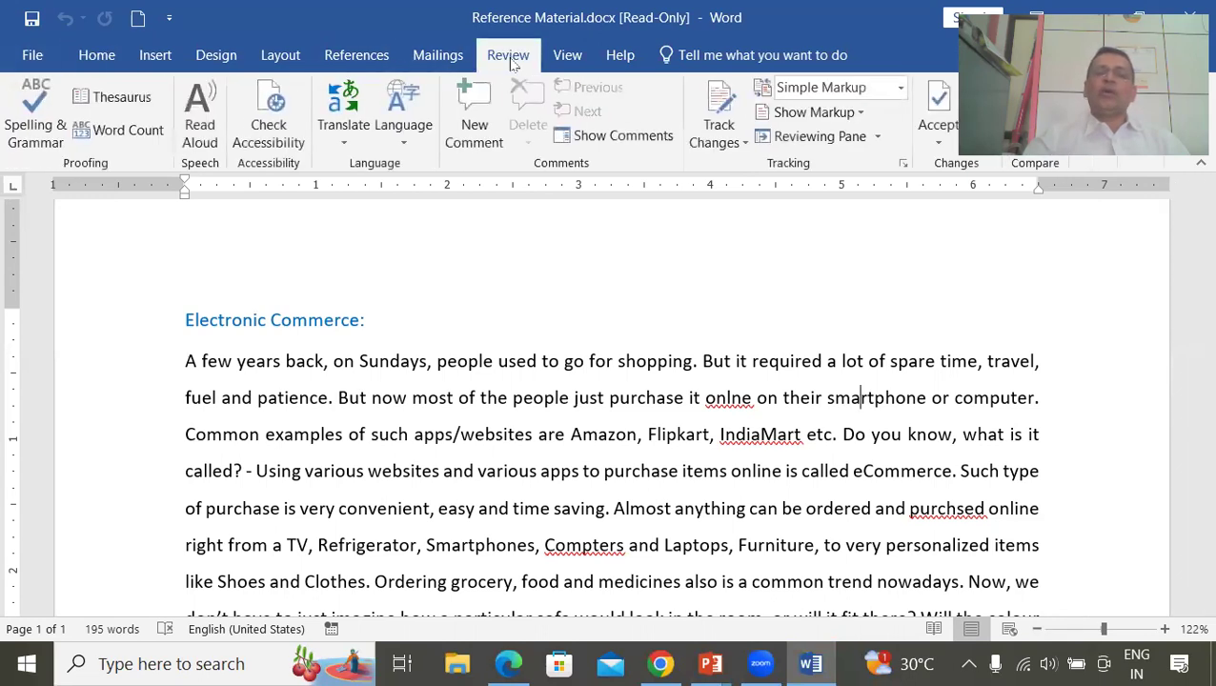
Launch Spelling & Grammar so the Proofing pane flags onlne first.
{"action": "left_click", "coordinate": [53, 136]}
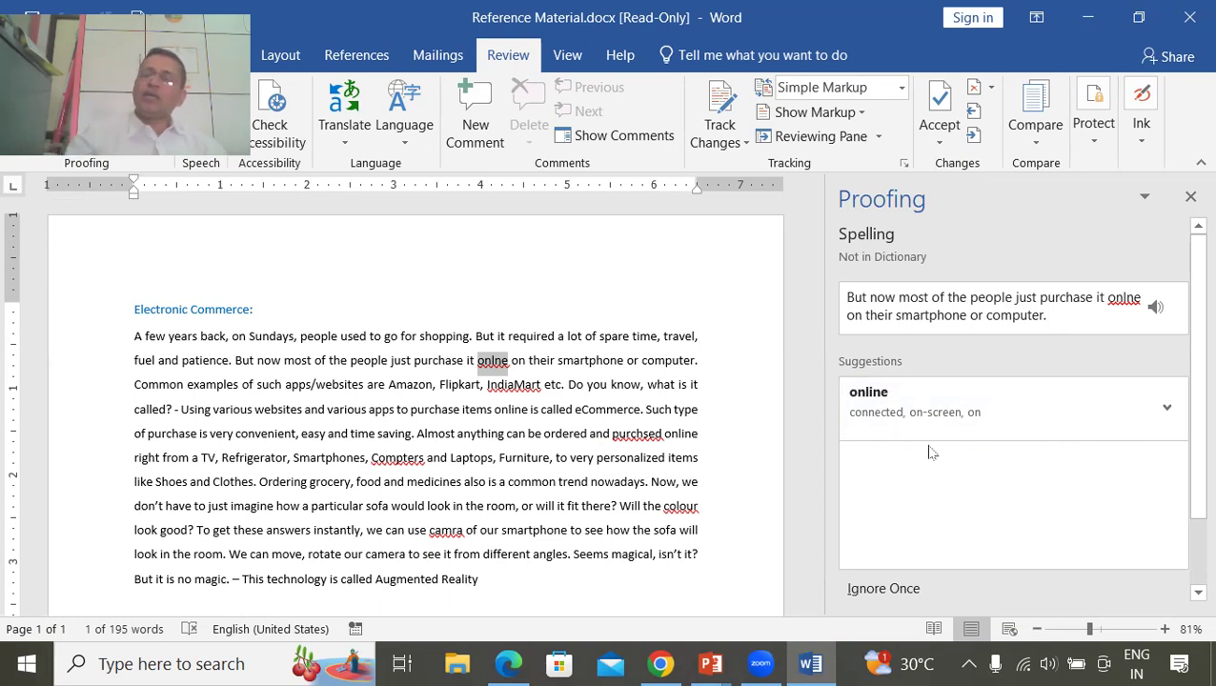
Correct onlne to online and purchsed to purchased, ignoring IndiaMart once.
{"action": "left_click", "coordinate": [877, 408]}
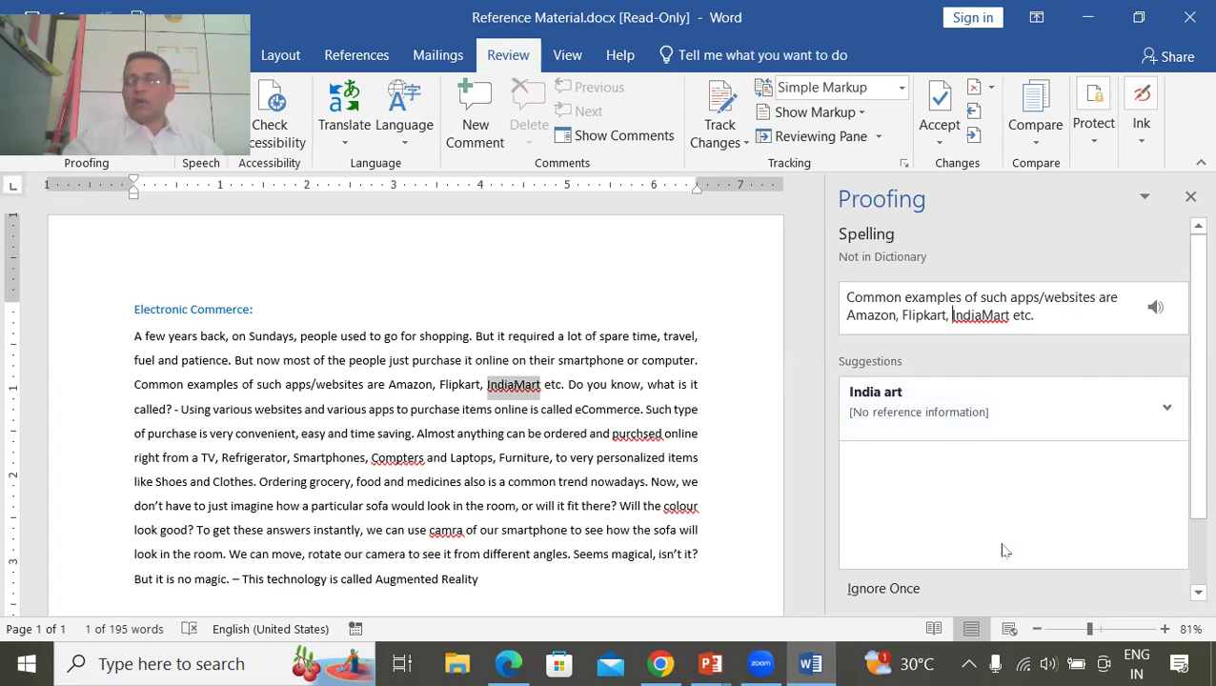
{"action": "left_click", "coordinate": [904, 598]}
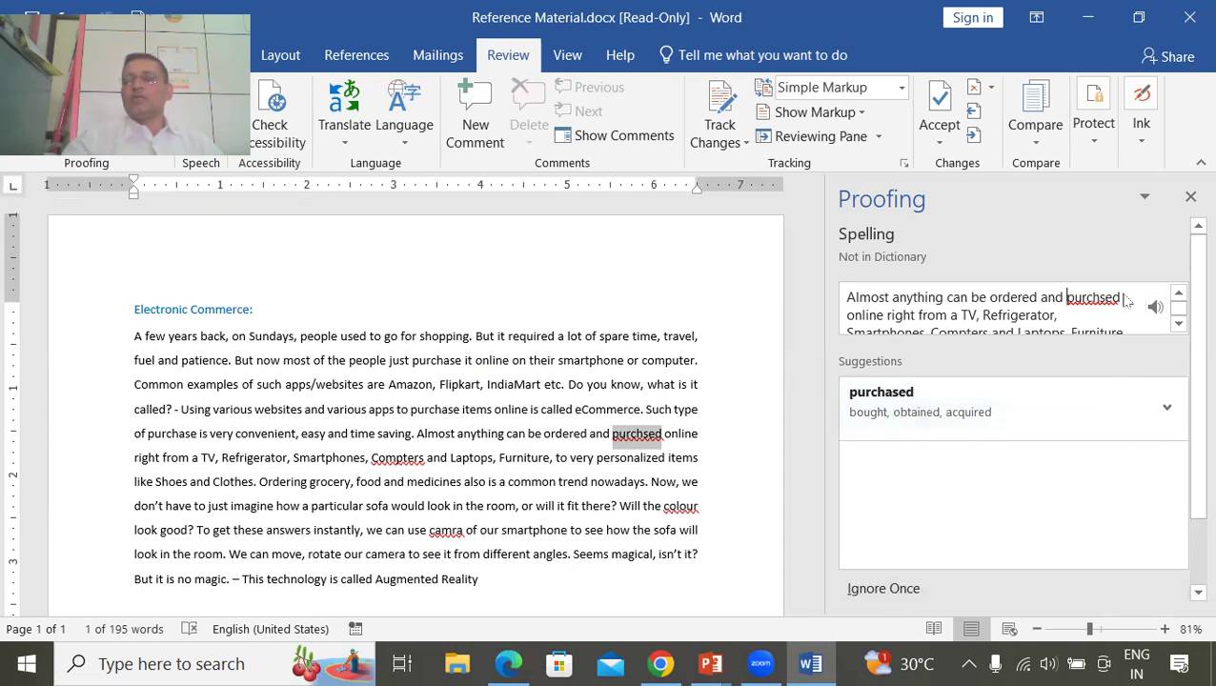
{"action": "left_click", "coordinate": [903, 403]}
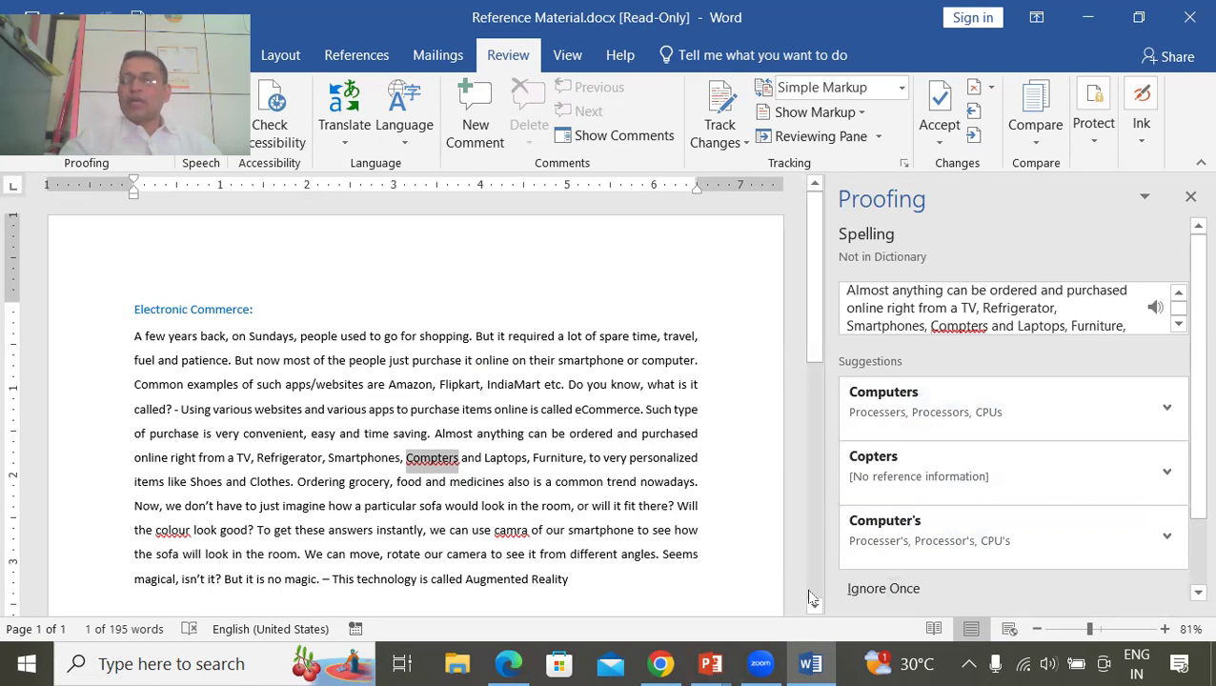
Correct Compters to Computers and colour to color.
{"action": "scroll", "coordinate": [1189, 483], "scroll_direction": "down", "scroll_amount": 2}
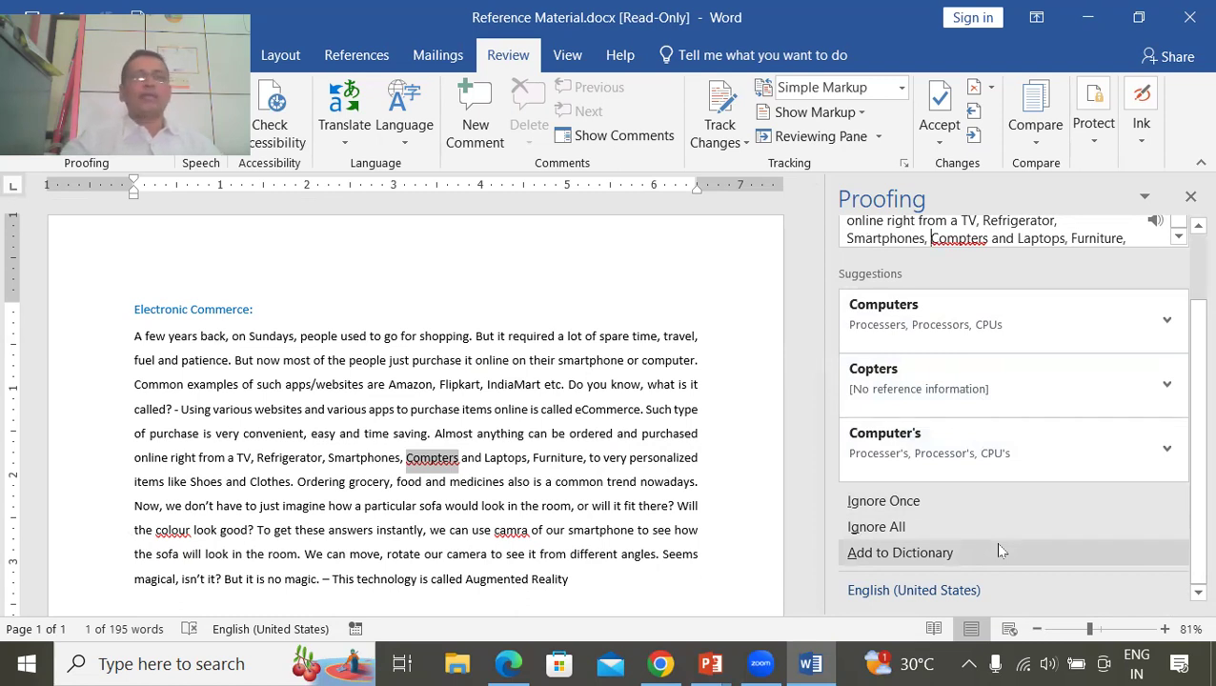
{"action": "left_click", "coordinate": [949, 316]}
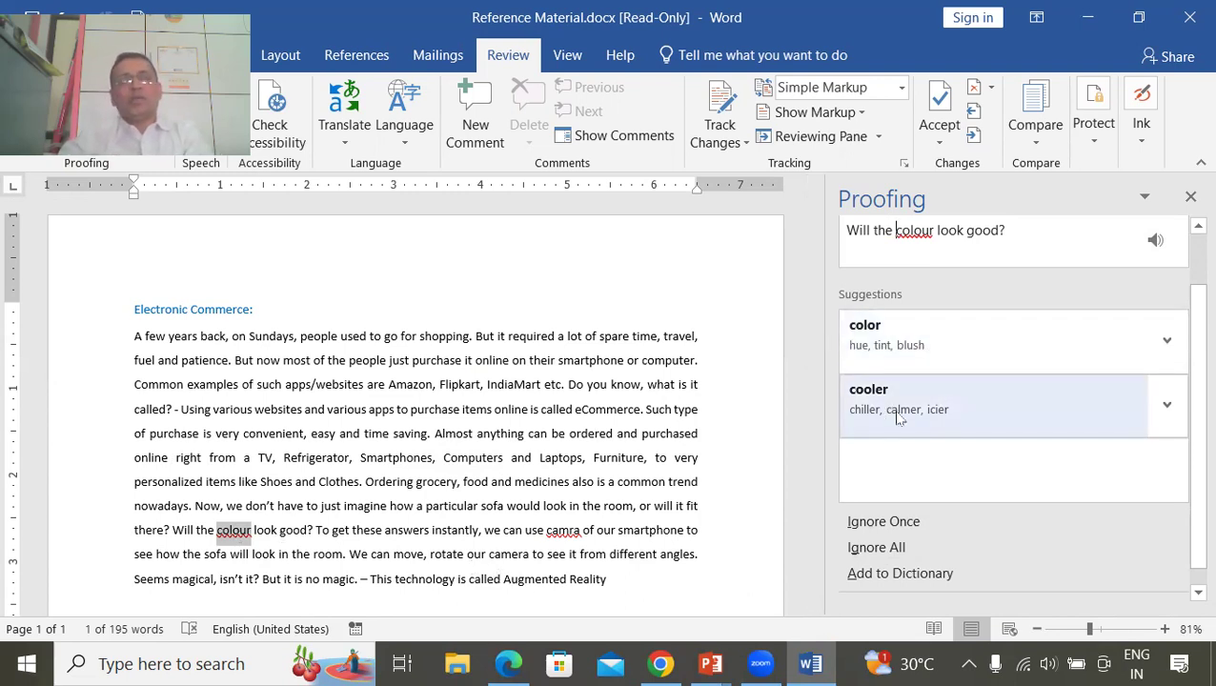
{"action": "left_click", "coordinate": [881, 343]}
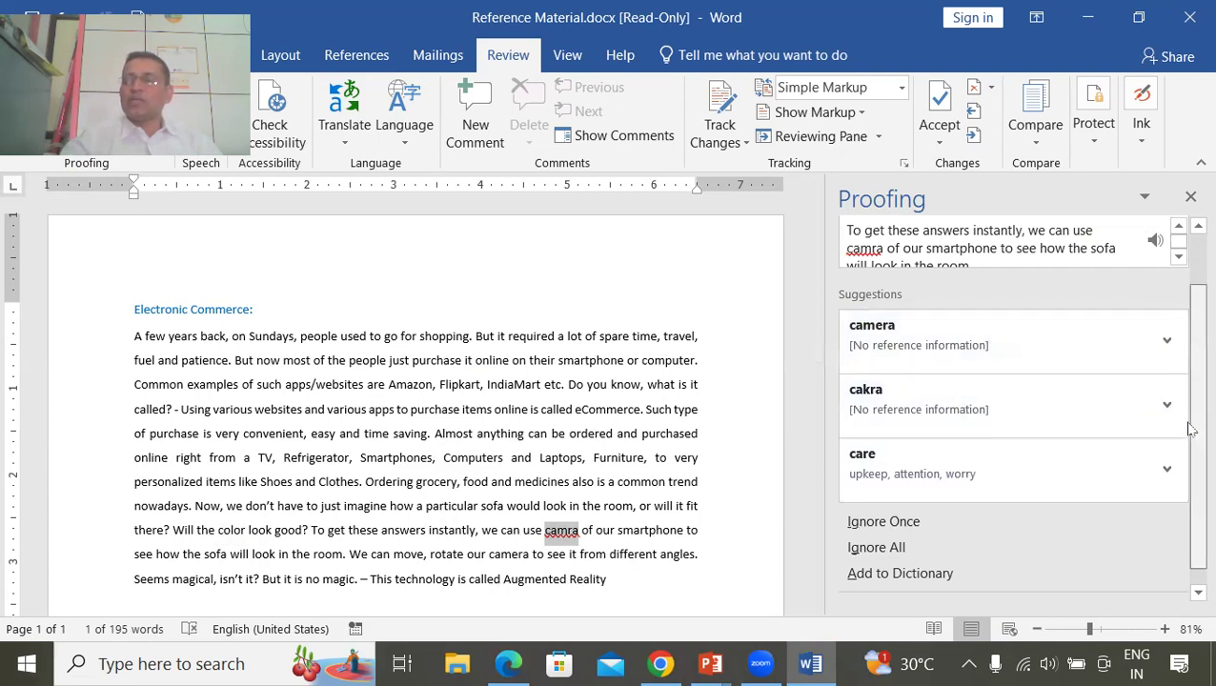
{"action": "scroll", "coordinate": [1189, 457], "scroll_direction": "down", "scroll_amount": 1}
{"action": "scroll", "coordinate": [1189, 435], "scroll_direction": "up", "scroll_amount": 2}
{"action": "scroll", "coordinate": [1189, 435], "scroll_direction": "down", "scroll_amount": 2}
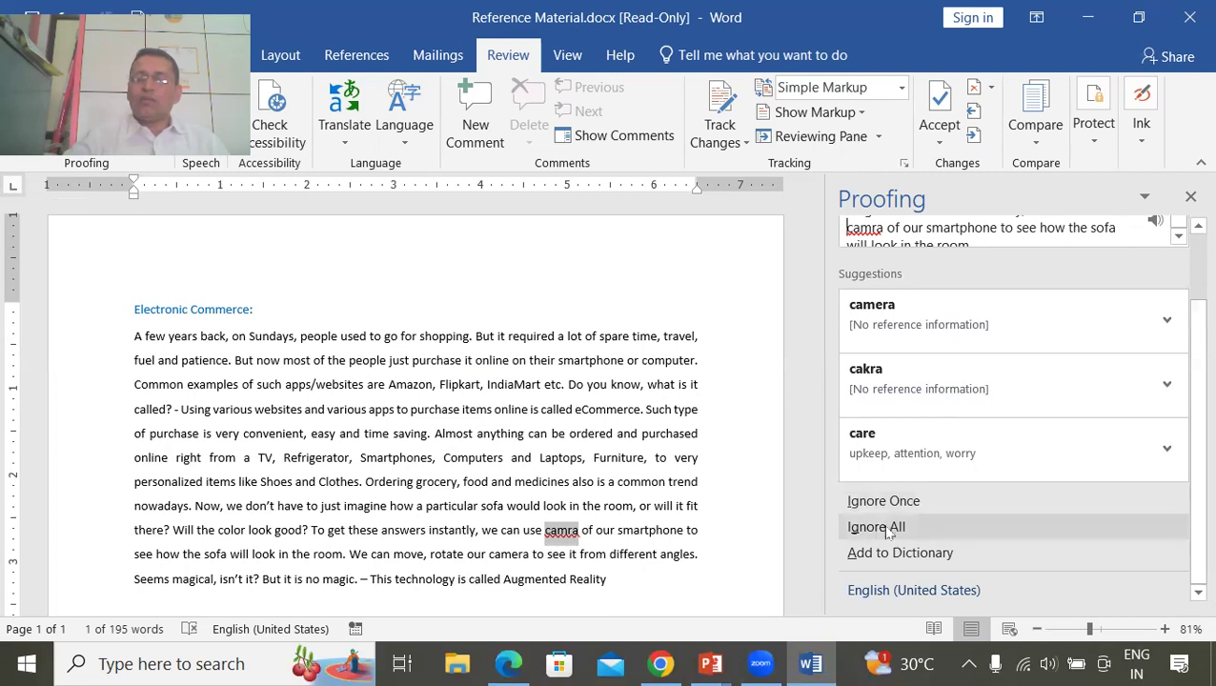
Correct camra to camera, close the completion message, and review the corrected passage.
{"action": "left_click", "coordinate": [905, 323]}
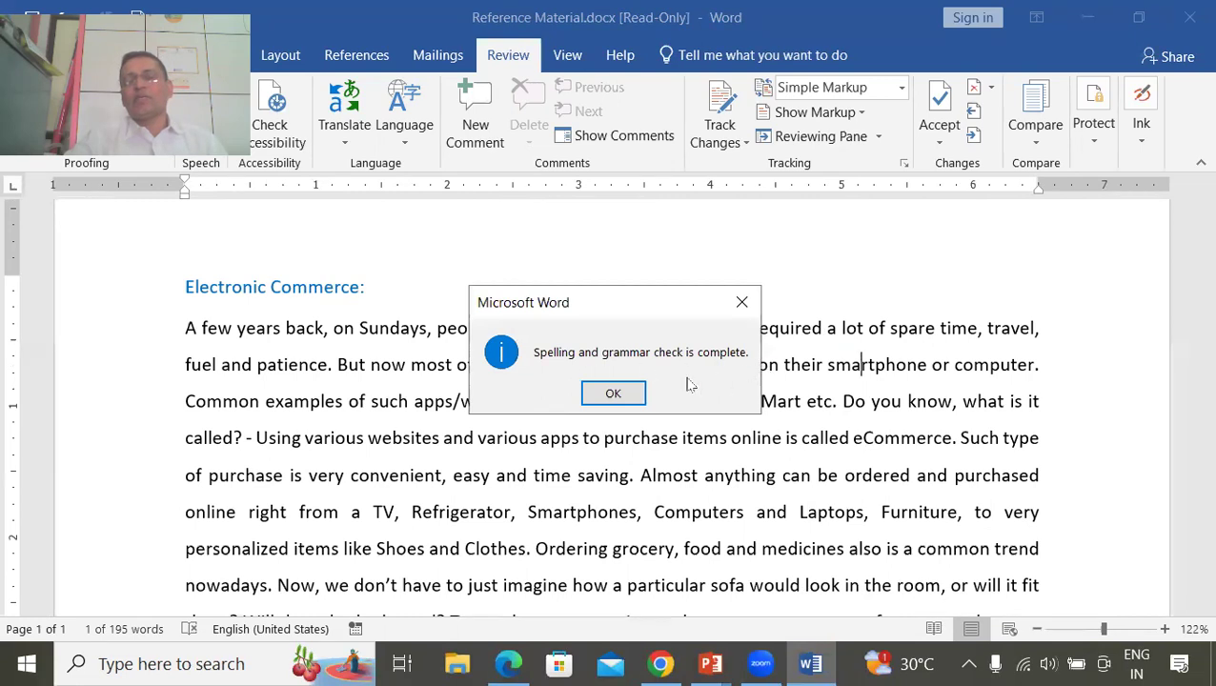
{"action": "left_click", "coordinate": [614, 393]}
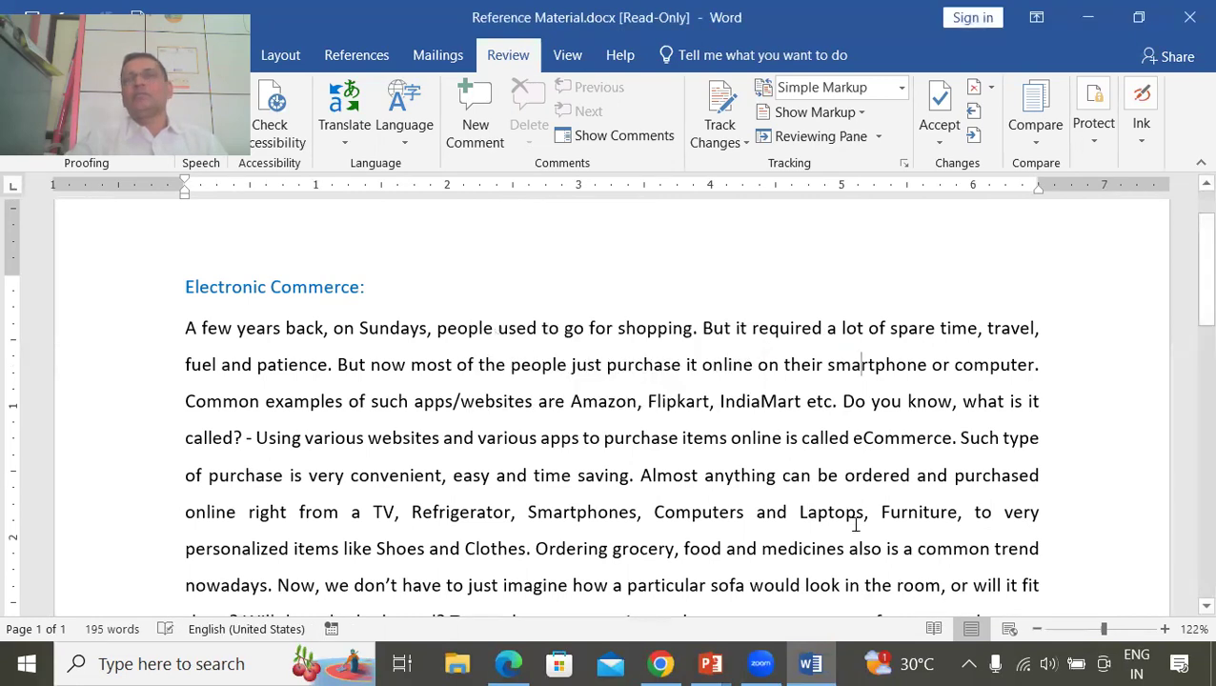
{"action": "scroll", "coordinate": [857, 519], "scroll_direction": "down", "scroll_amount": 8}
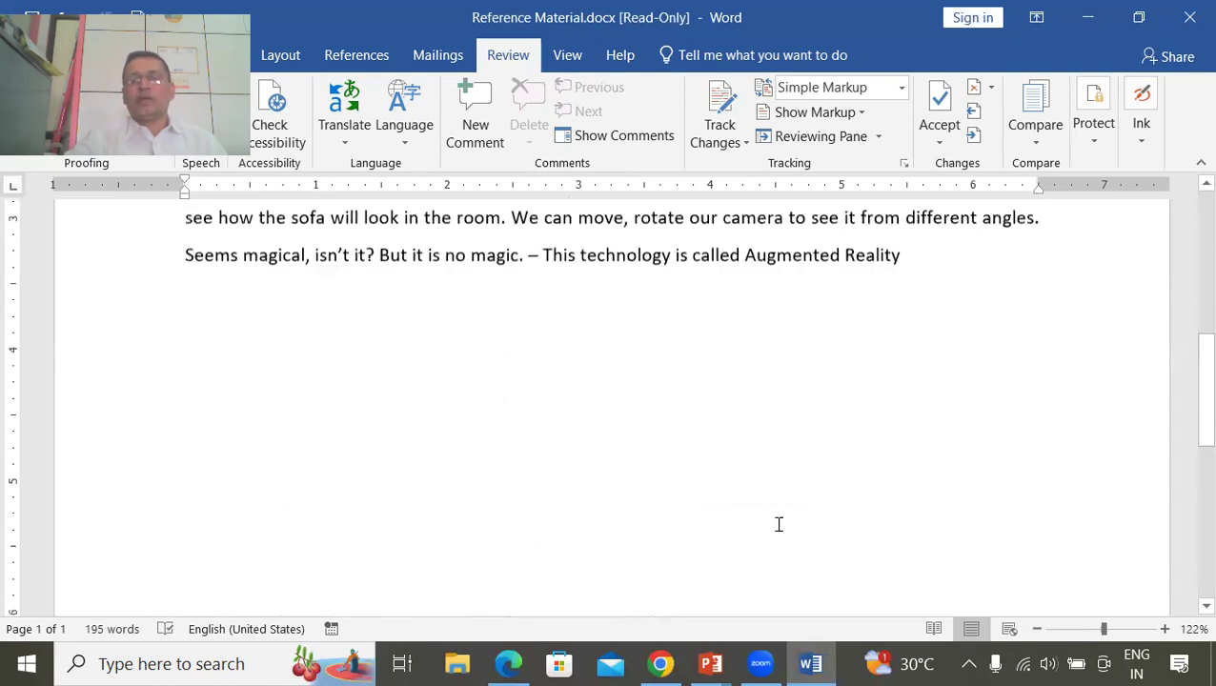
{"action": "scroll", "coordinate": [891, 440], "scroll_direction": "up", "scroll_amount": 8}
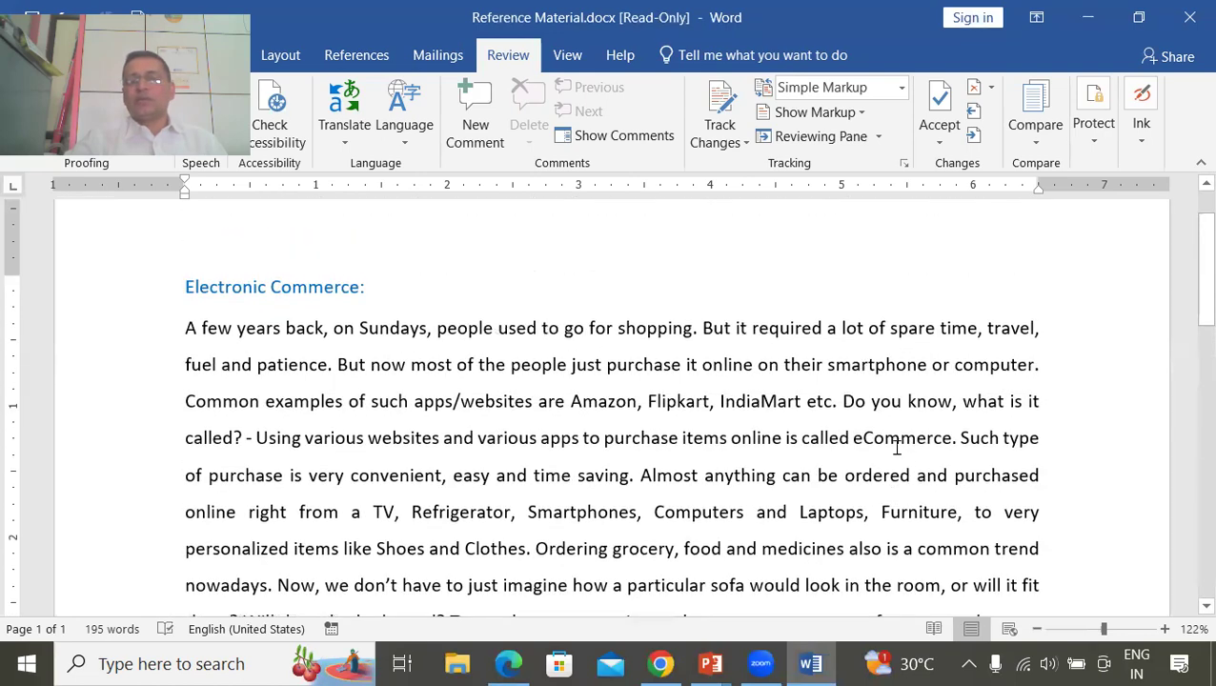
{"action": "scroll", "coordinate": [899, 475], "scroll_direction": "down", "scroll_amount": 5}
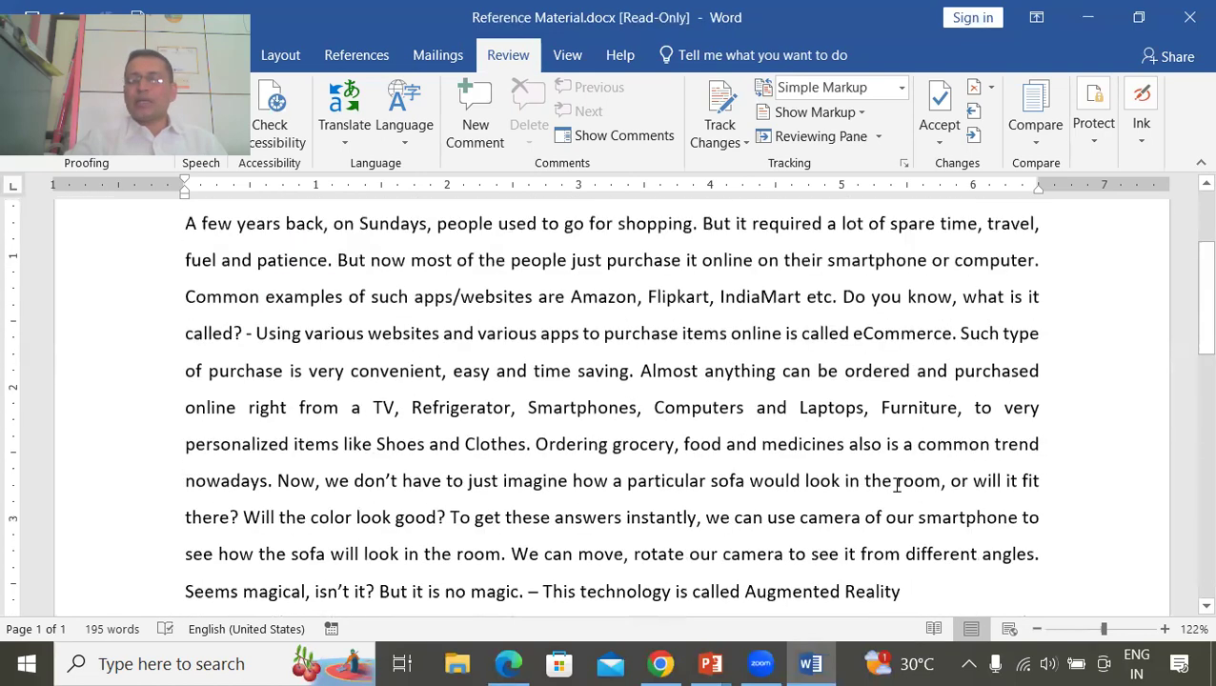
Type DMart on a new line after 'Augmented Reality', followed by another new line.
{"action": "left_click", "coordinate": [919, 251]}
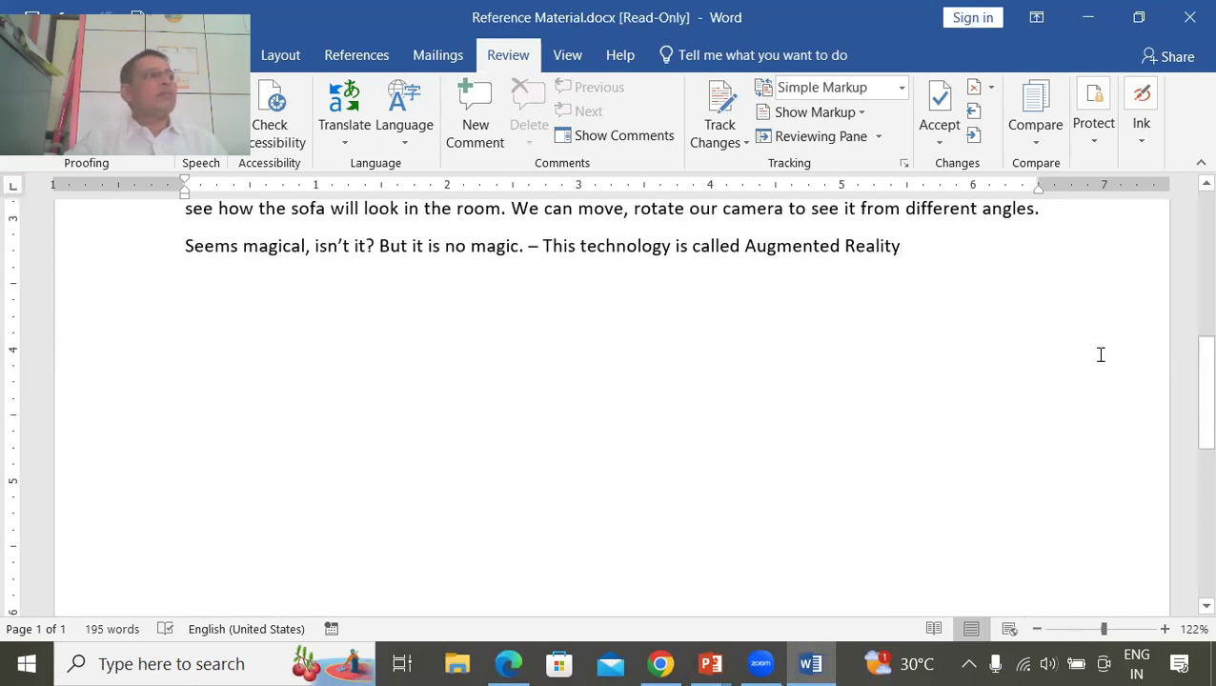
{"action": "key", "text": "Return"}
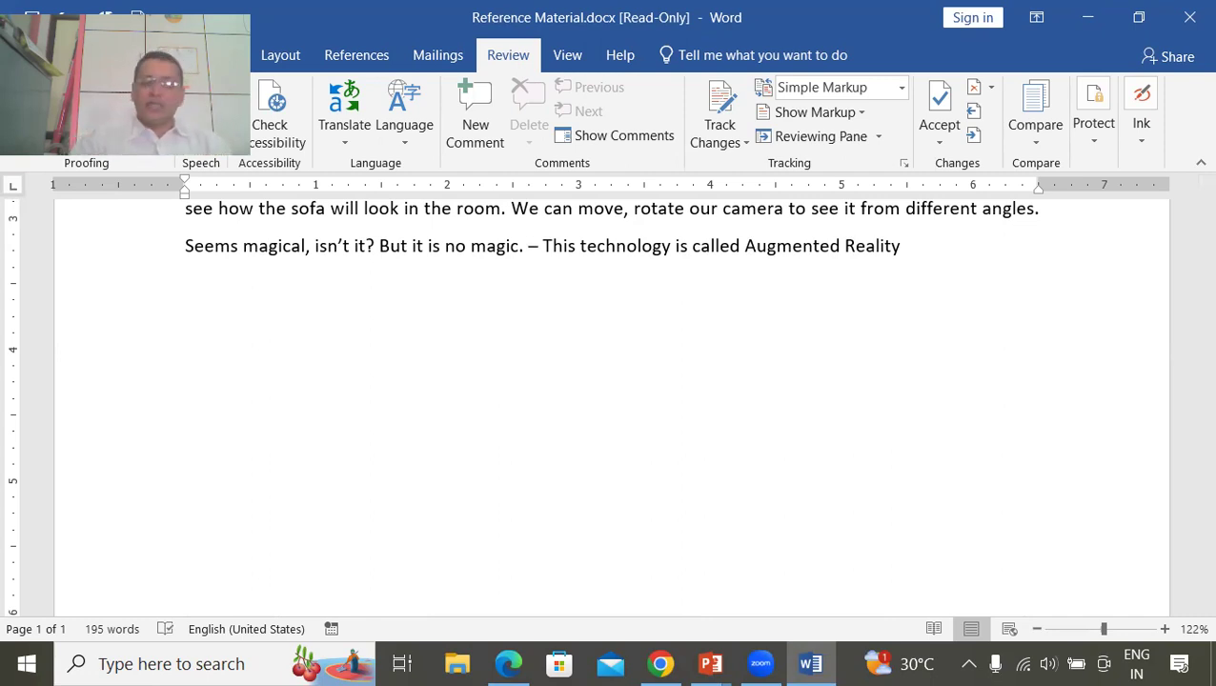
{"action": "type", "text": "DM"}
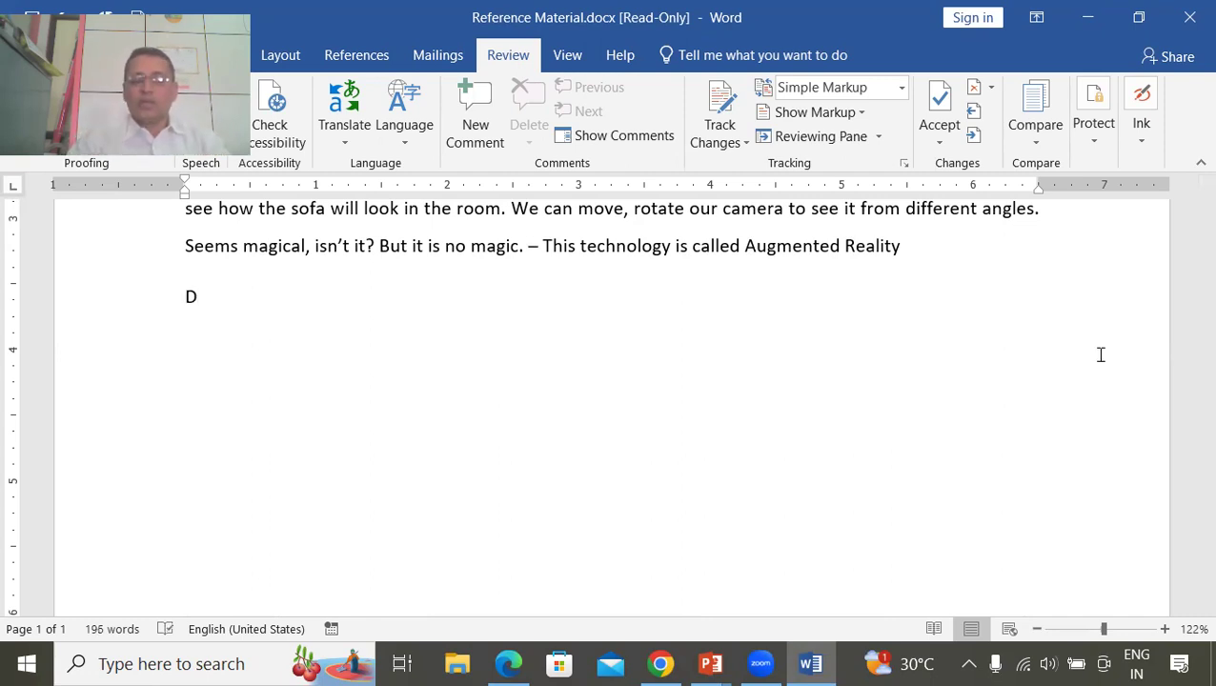
{"action": "type", "text": "rt"}
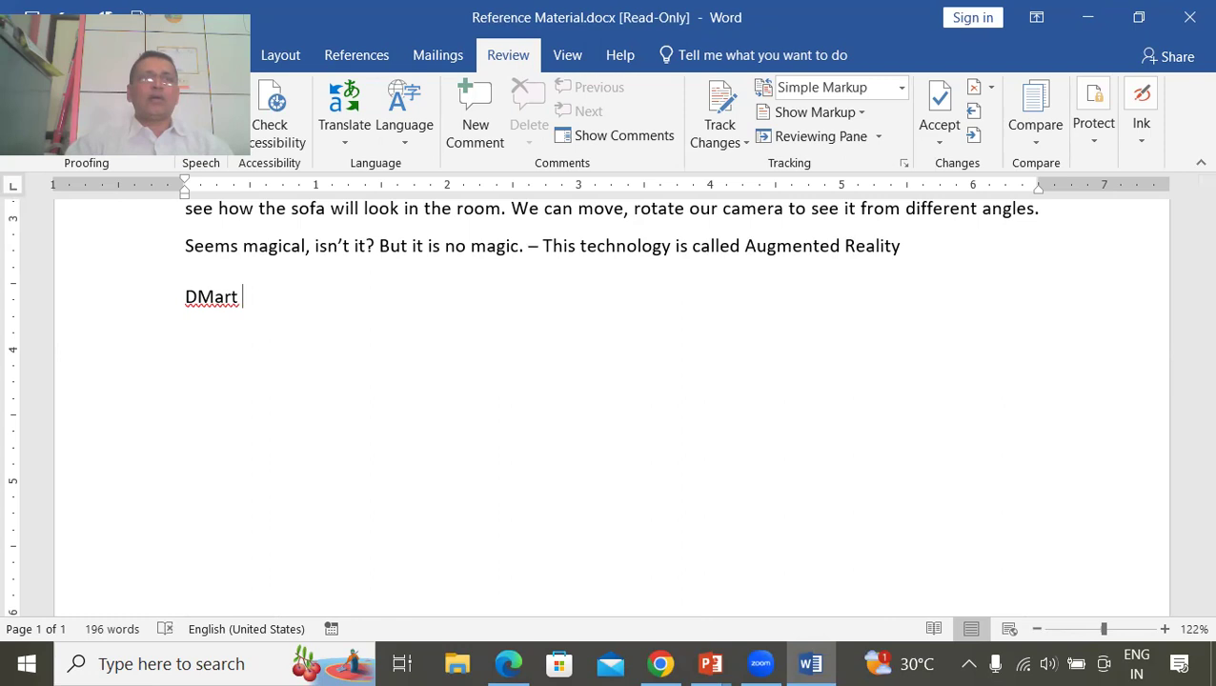
{"action": "key", "text": "Return"}
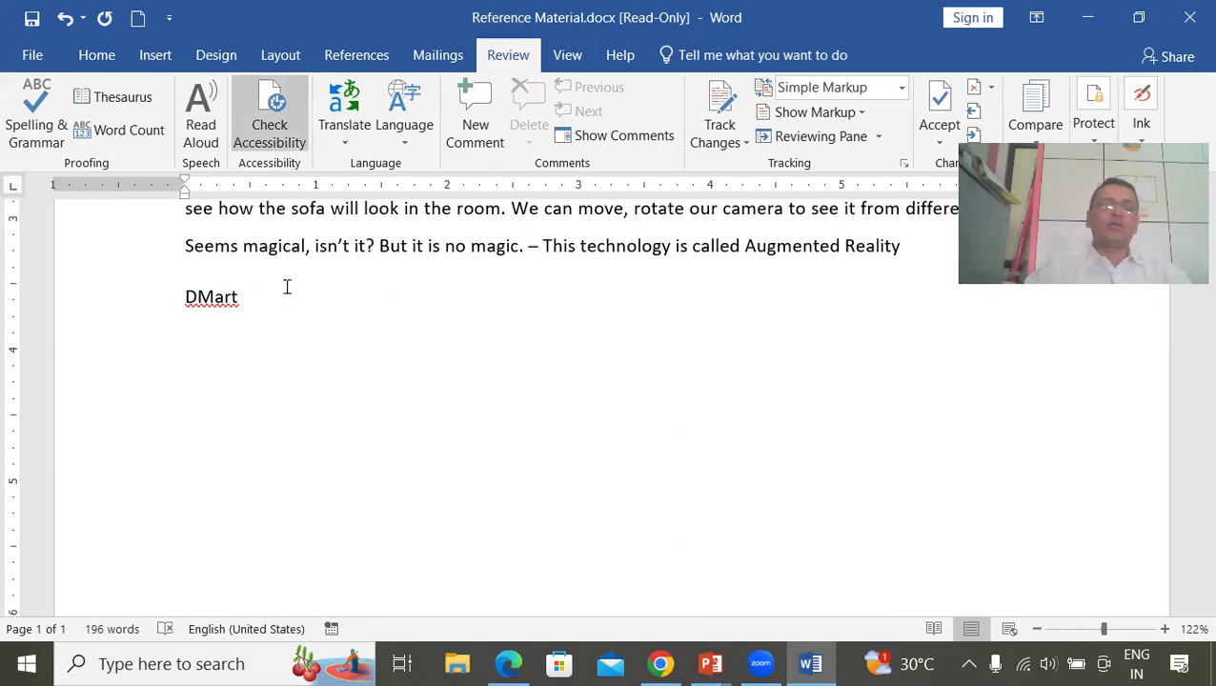
Run the spelling check, then close the Proofing pane leaving DMart unchanged.
{"action": "left_click", "coordinate": [38, 113]}
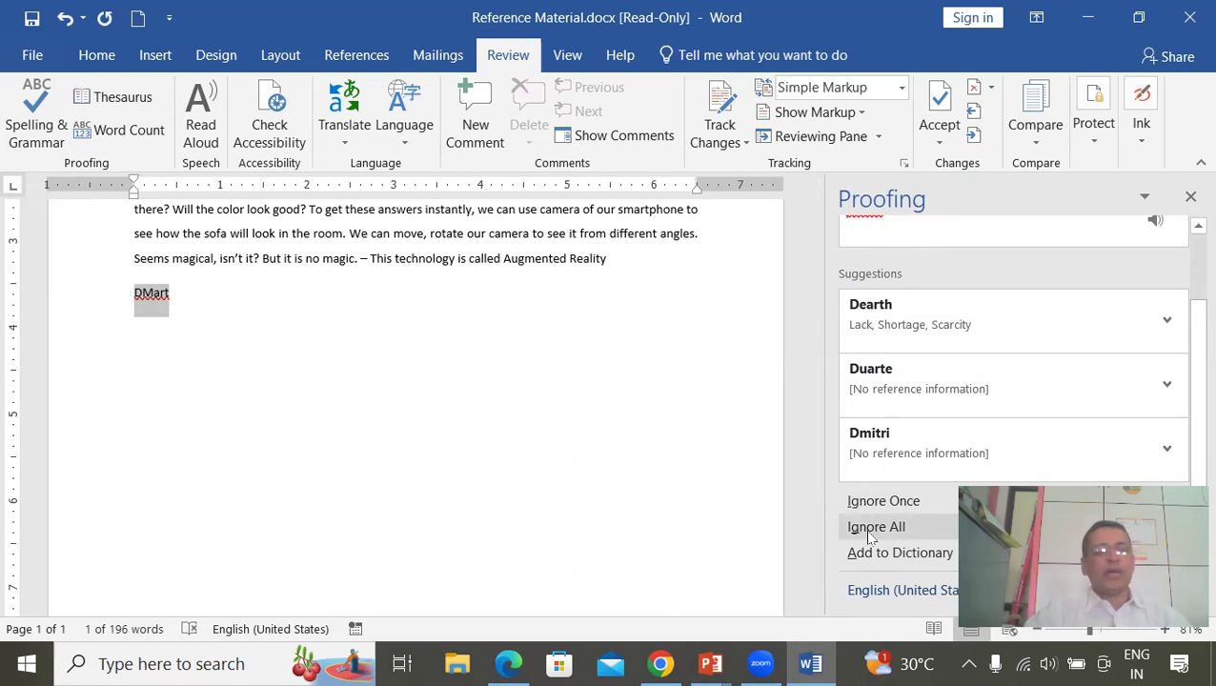
{"action": "left_click", "coordinate": [1190, 196]}
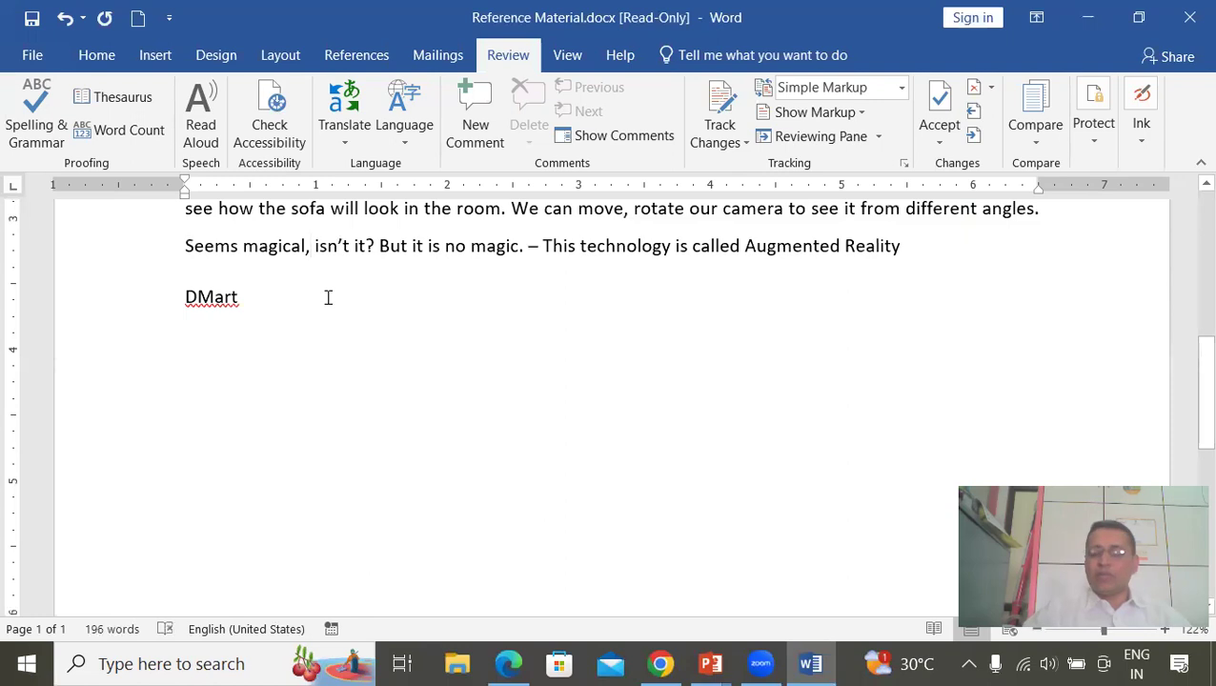
Add a second DMart line below the first DMart.
{"action": "left_click", "coordinate": [328, 299]}
{"action": "left_click", "coordinate": [468, 281]}
{"action": "key", "text": "Return"}
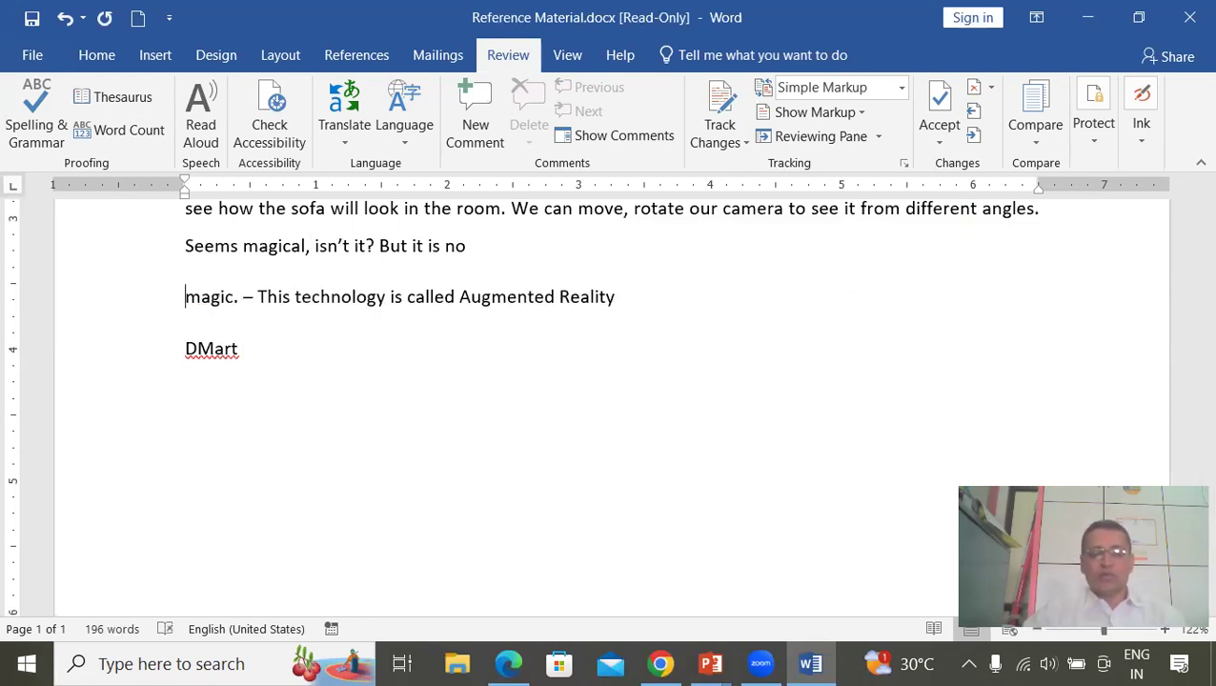
{"action": "key", "text": "BackSpace"}
{"action": "left_click", "coordinate": [434, 308]}
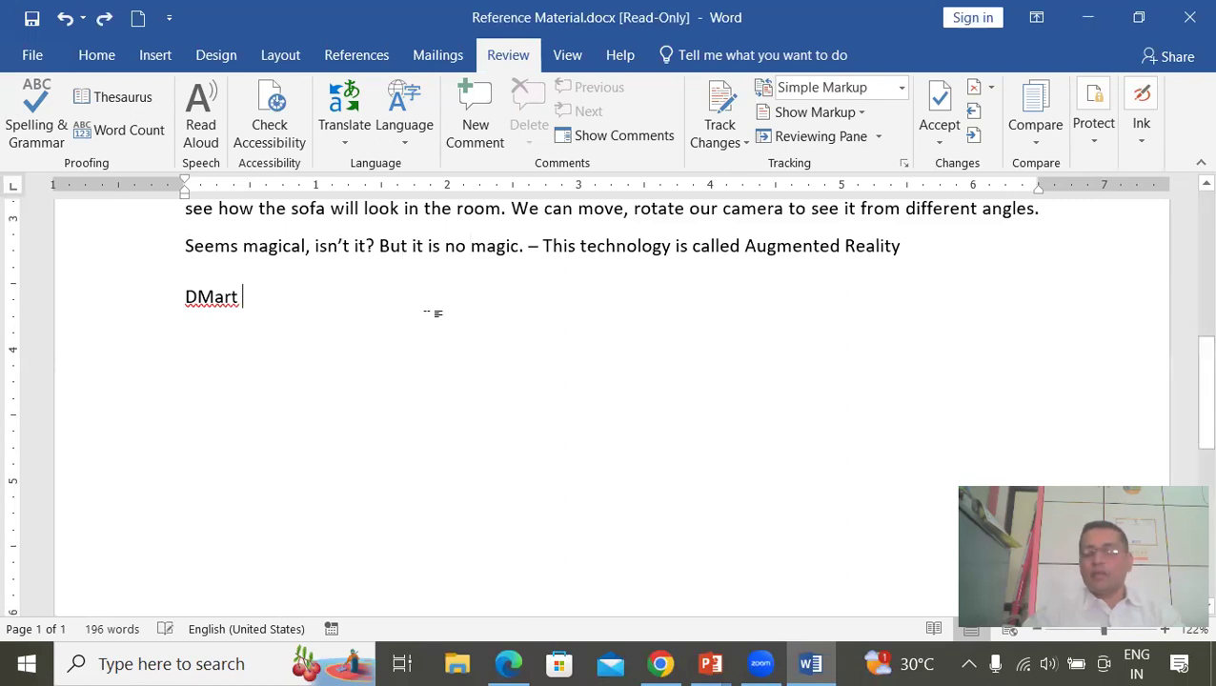
{"action": "key", "text": "Return"}
{"action": "type", "text": "D"}
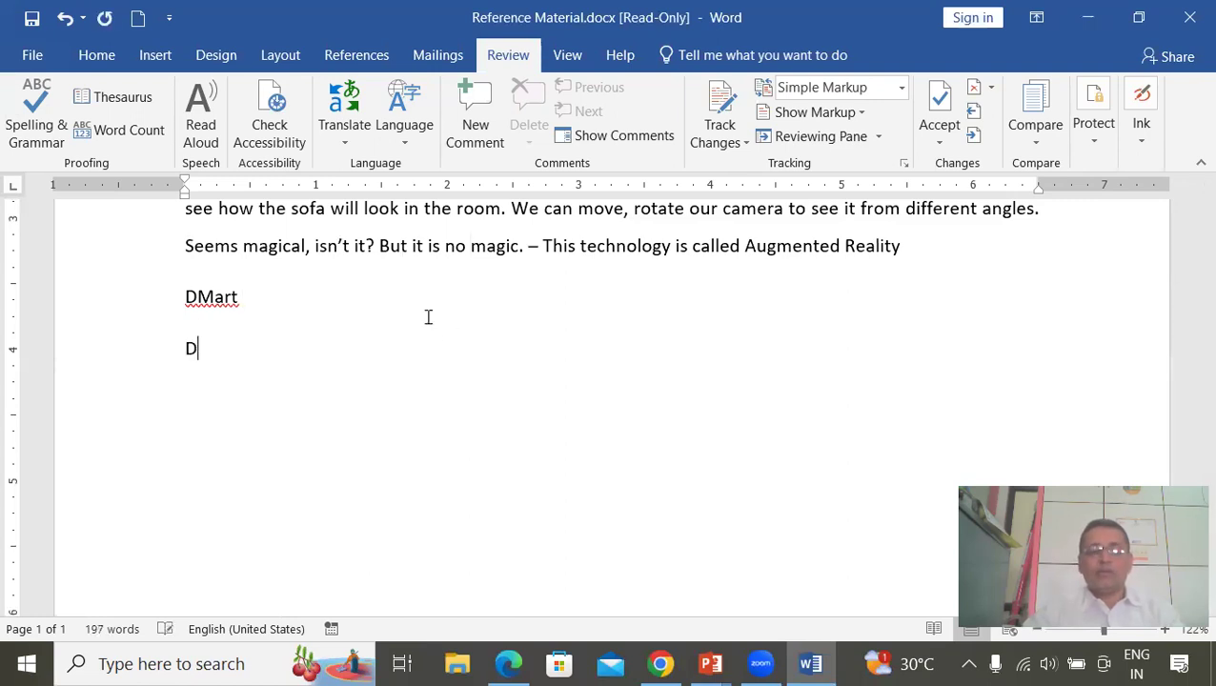
{"action": "type", "text": "Mart"}
{"action": "key", "text": "Return"}
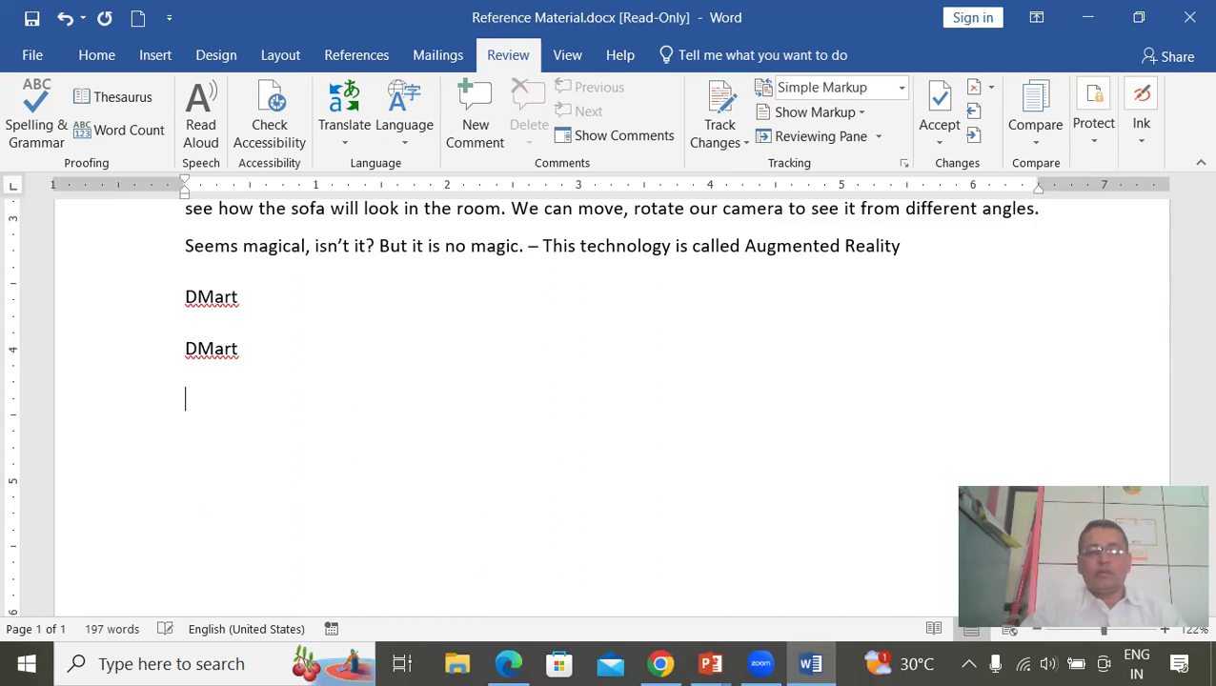
Spell-check with Ignore Once on both DMart words, close the message, then undo.
{"action": "left_click", "coordinate": [310, 209]}
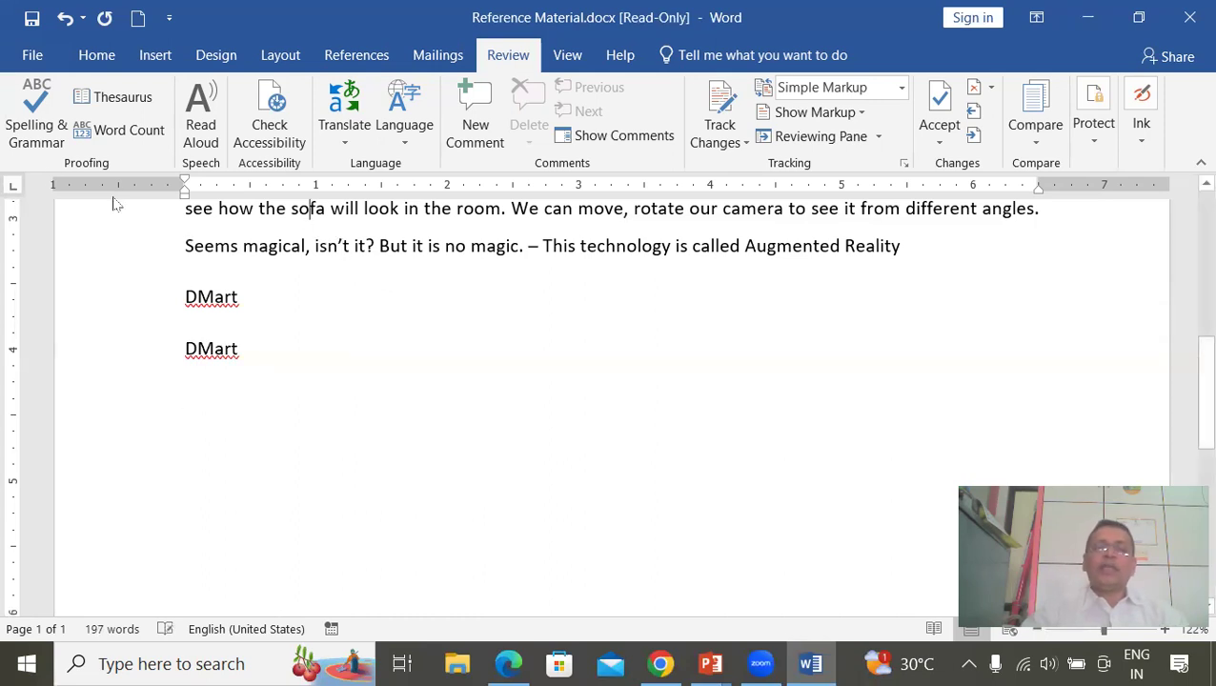
{"action": "left_click", "coordinate": [36, 114]}
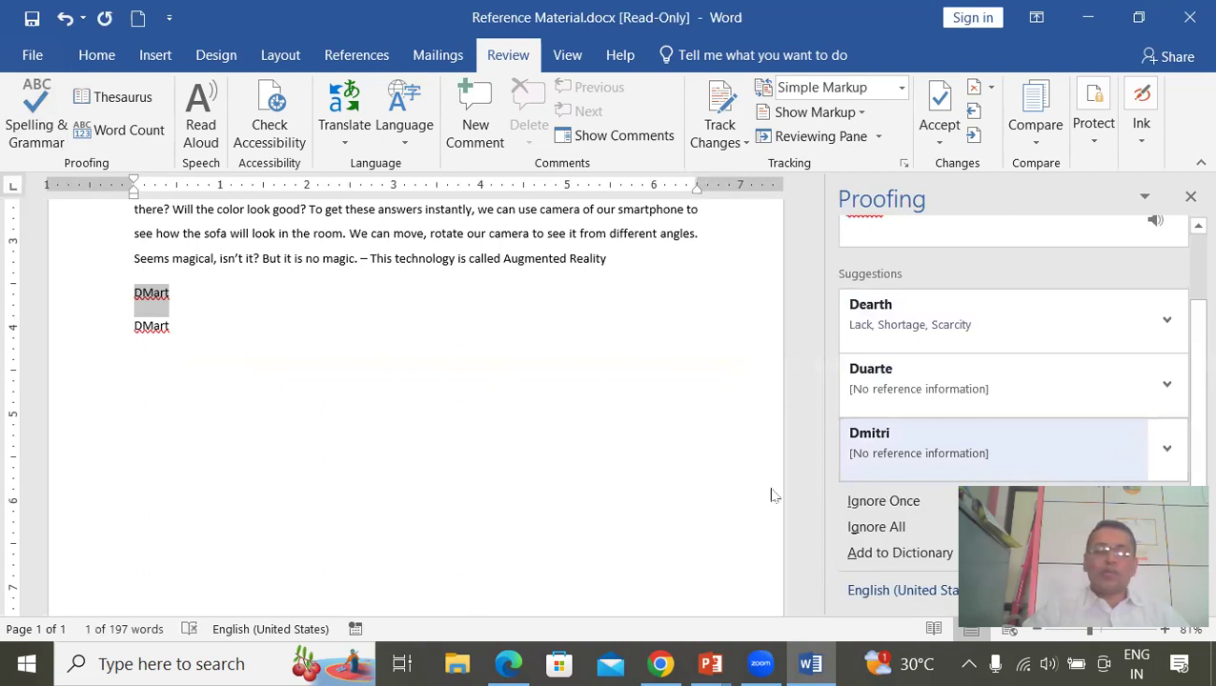
{"action": "left_click", "coordinate": [883, 503]}
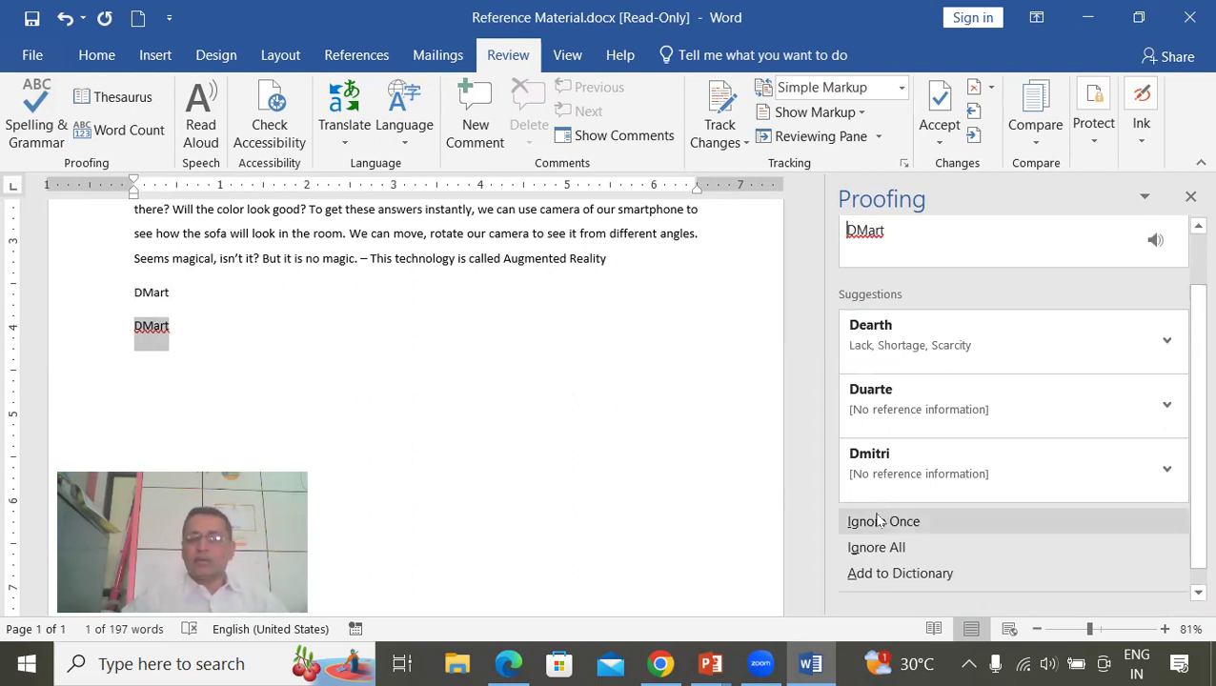
{"action": "left_click", "coordinate": [878, 532]}
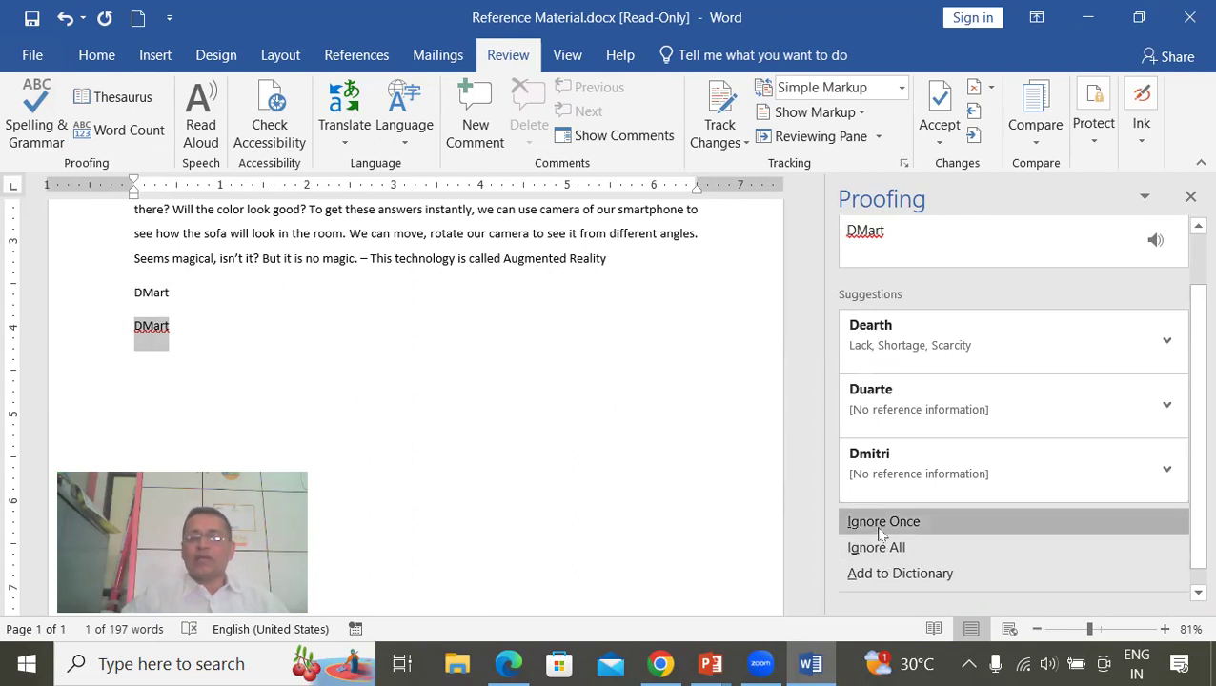
{"action": "left_click", "coordinate": [627, 403]}
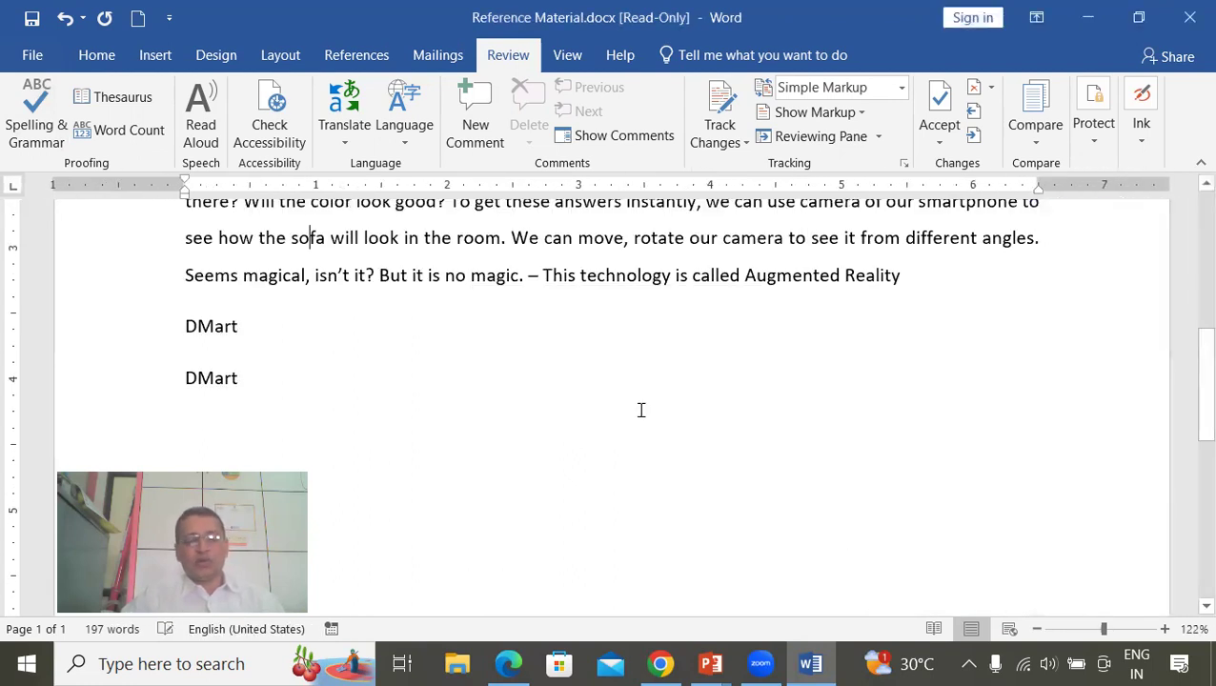
{"action": "key", "text": "ctrl+z"}
{"action": "key", "text": "ctrl+z"}
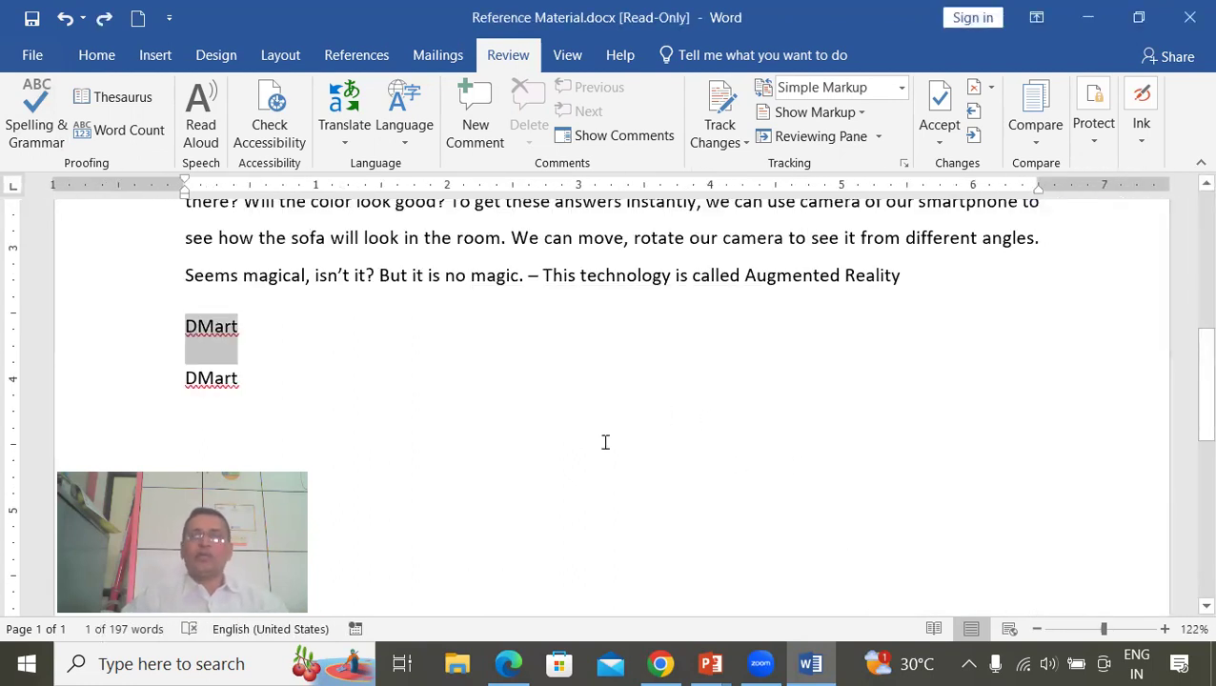
Rerun the spelling check using Ignore All for DMart and close the completion message.
{"action": "left_click", "coordinate": [19, 112]}
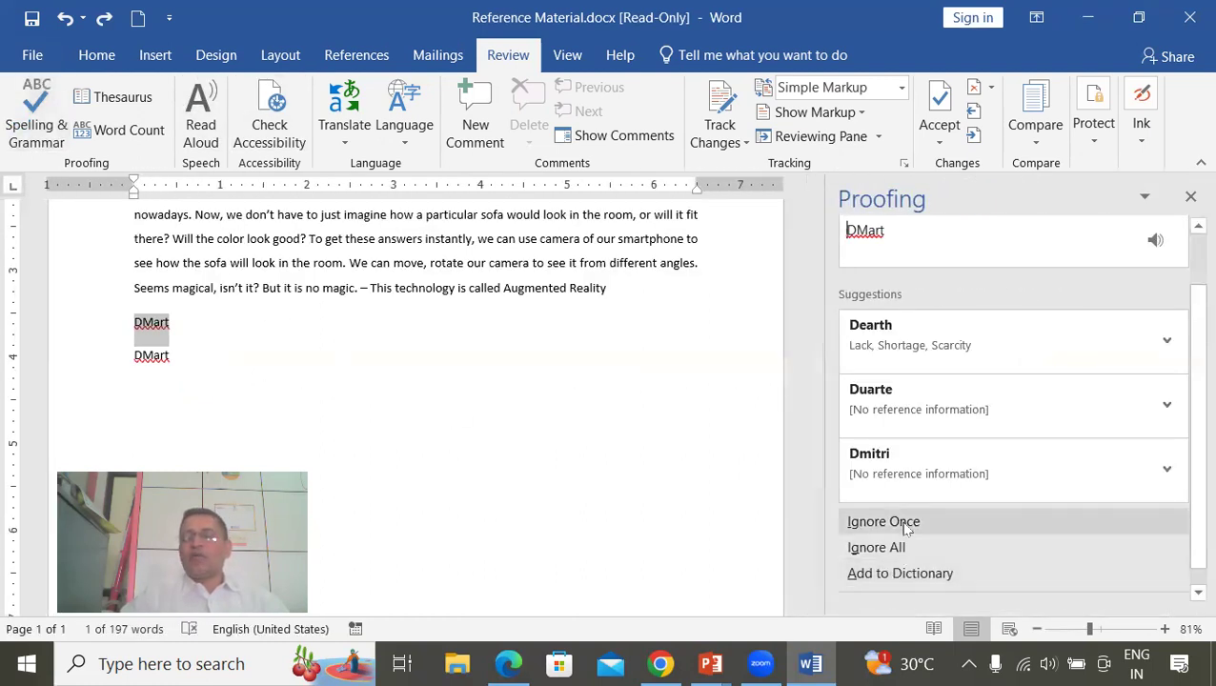
{"action": "left_click", "coordinate": [902, 552]}
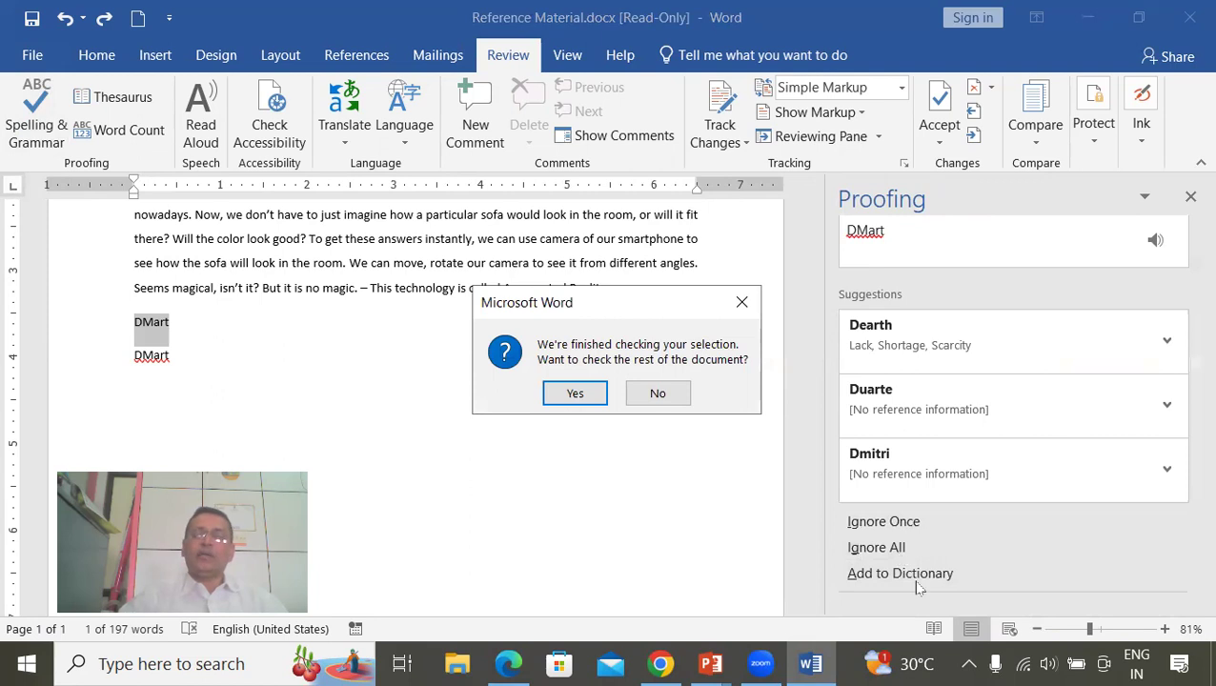
{"action": "left_click", "coordinate": [578, 394]}
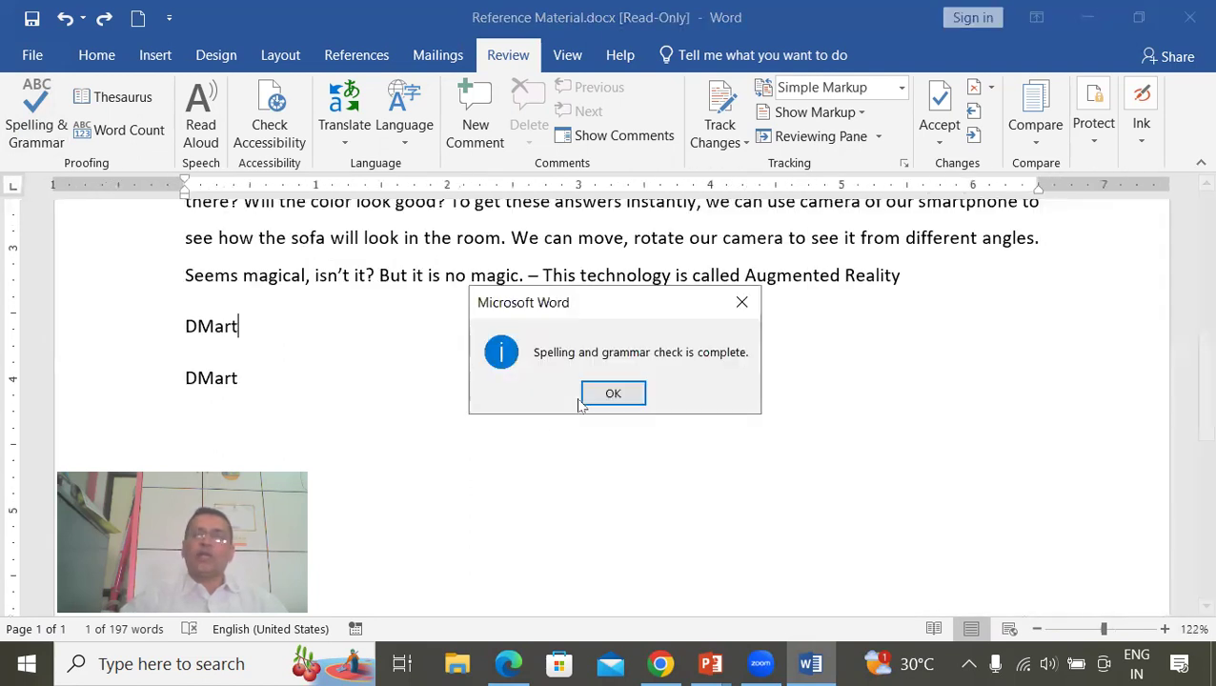
{"action": "left_click", "coordinate": [613, 394]}
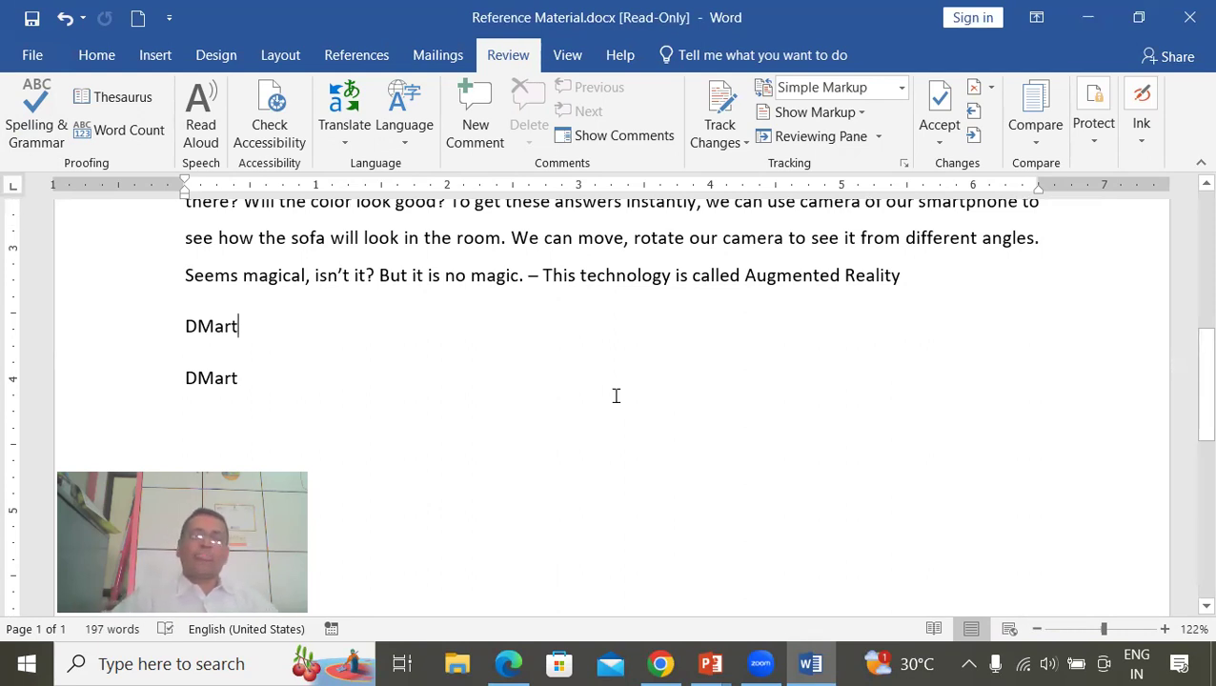
Below the second DMart, type a person's first name, then Sinnar and Nashik.
{"action": "left_click", "coordinate": [293, 381]}
{"action": "key", "text": "Return"}
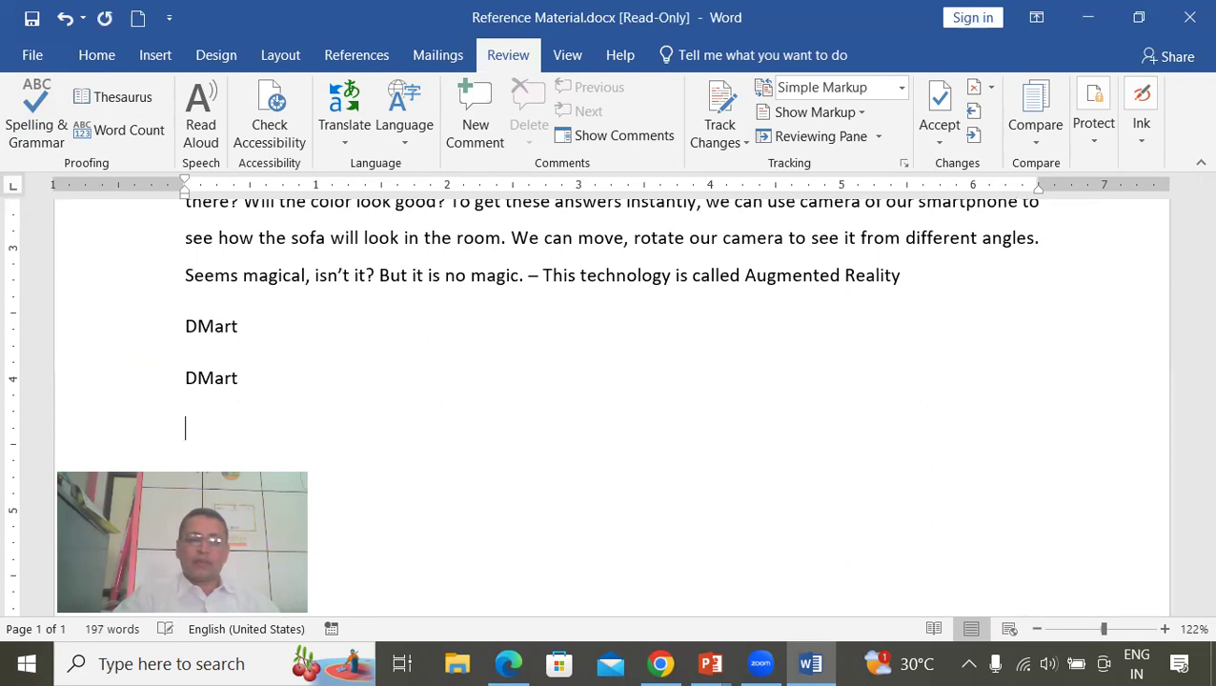
{"action": "type", "text": "Madhuri"}
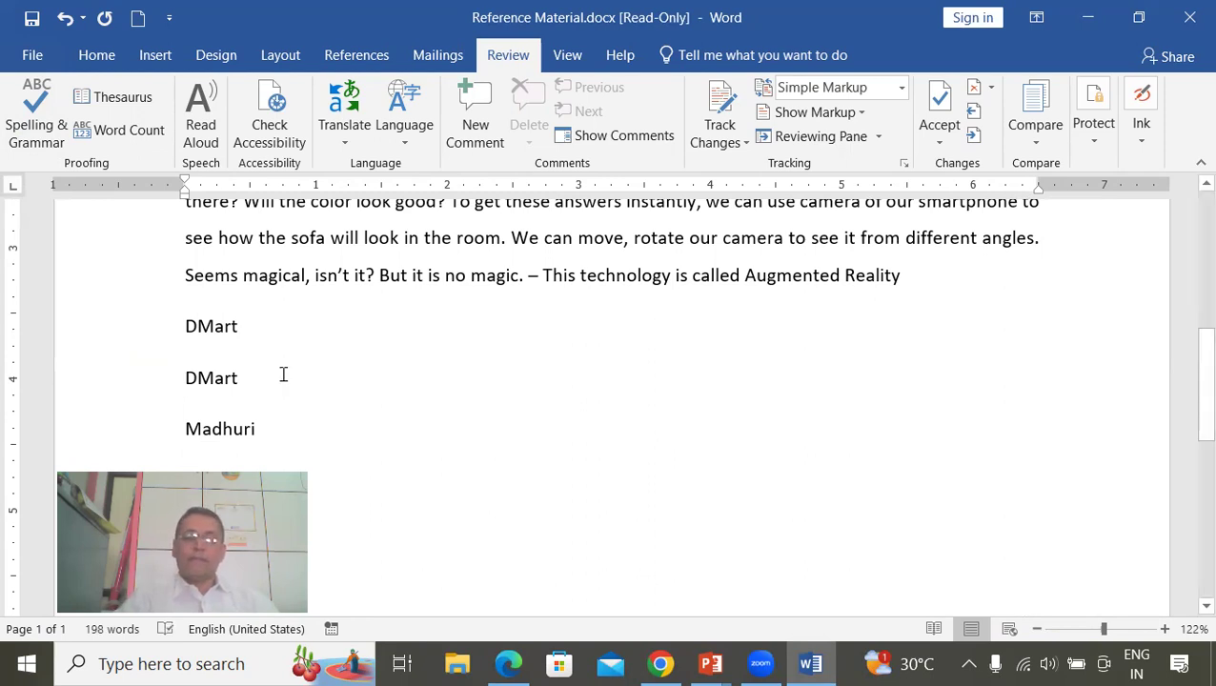
{"action": "scroll", "coordinate": [286, 381], "scroll_direction": "down", "scroll_amount": 5}
{"action": "scroll", "coordinate": [319, 400], "scroll_direction": "up", "scroll_amount": 2}
{"action": "type", "text": "Sinnar "}
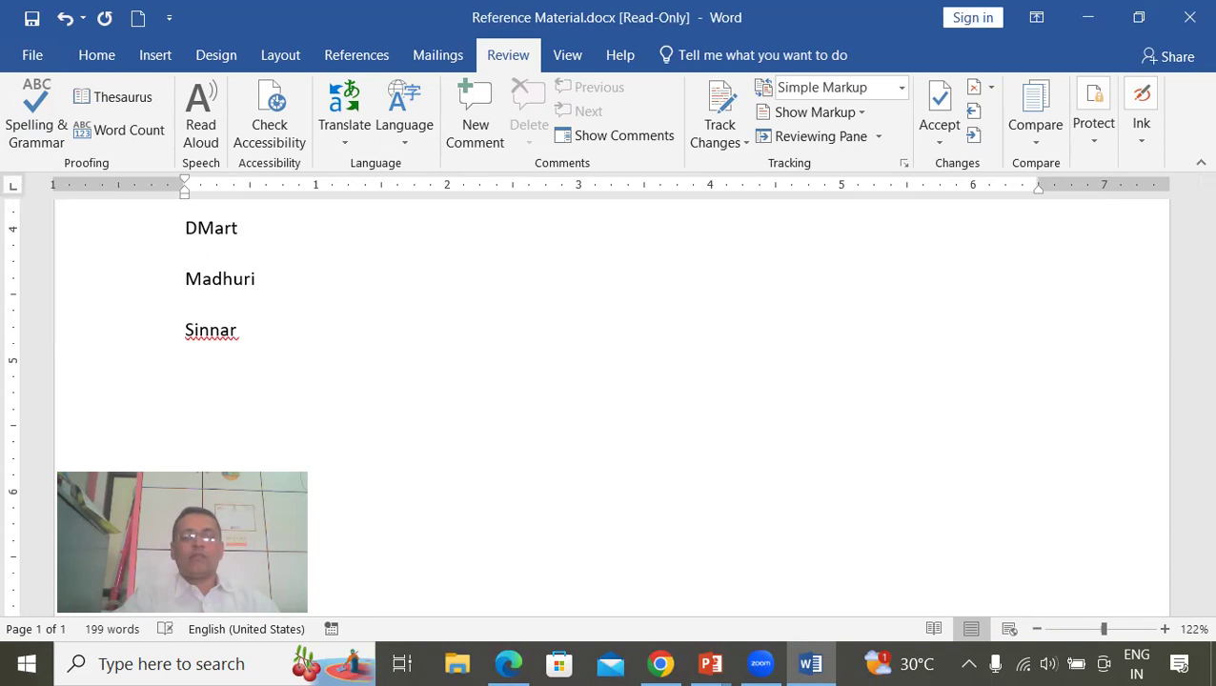
{"action": "type", "text": "Nashik"}
{"action": "key", "text": "Return"}
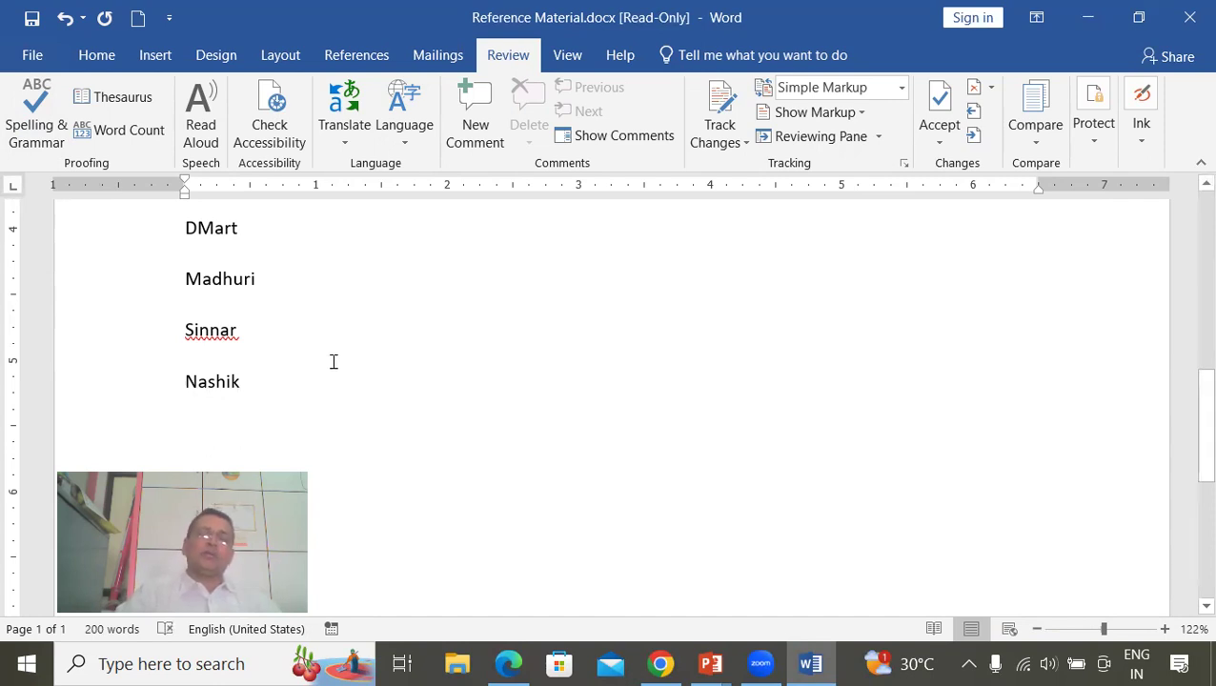
Add Ghotewadi on a new line after Nashik.
{"action": "left_click", "coordinate": [210, 335]}
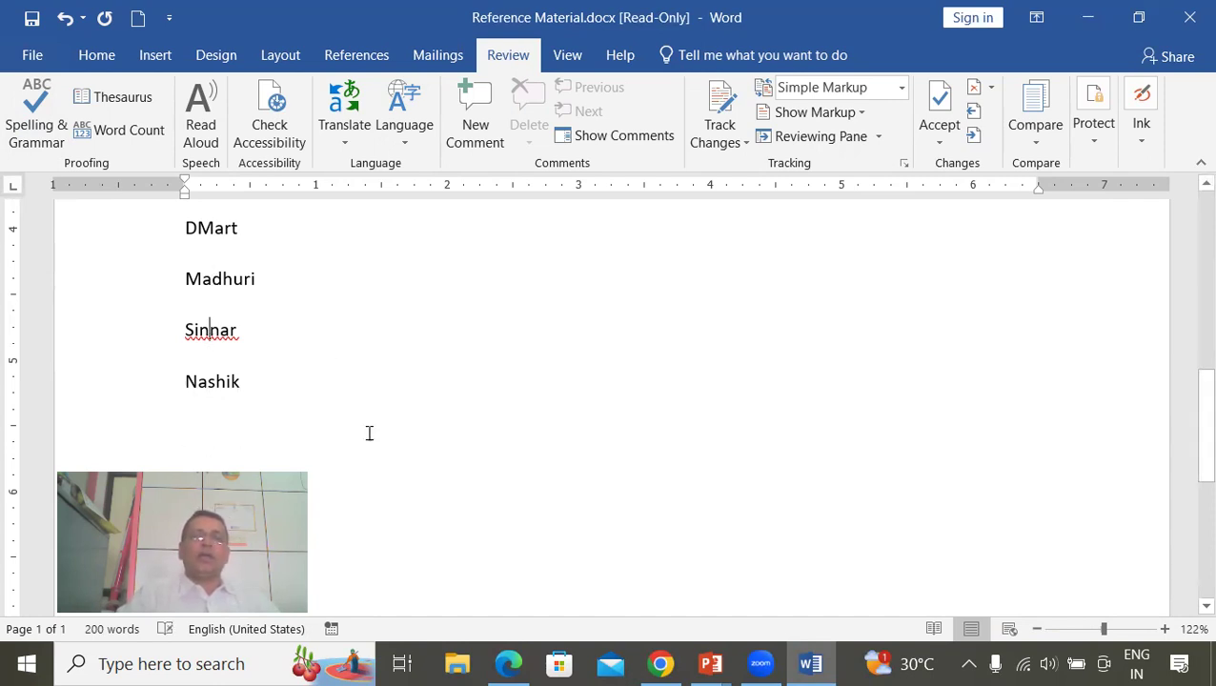
{"action": "left_click", "coordinate": [241, 383]}
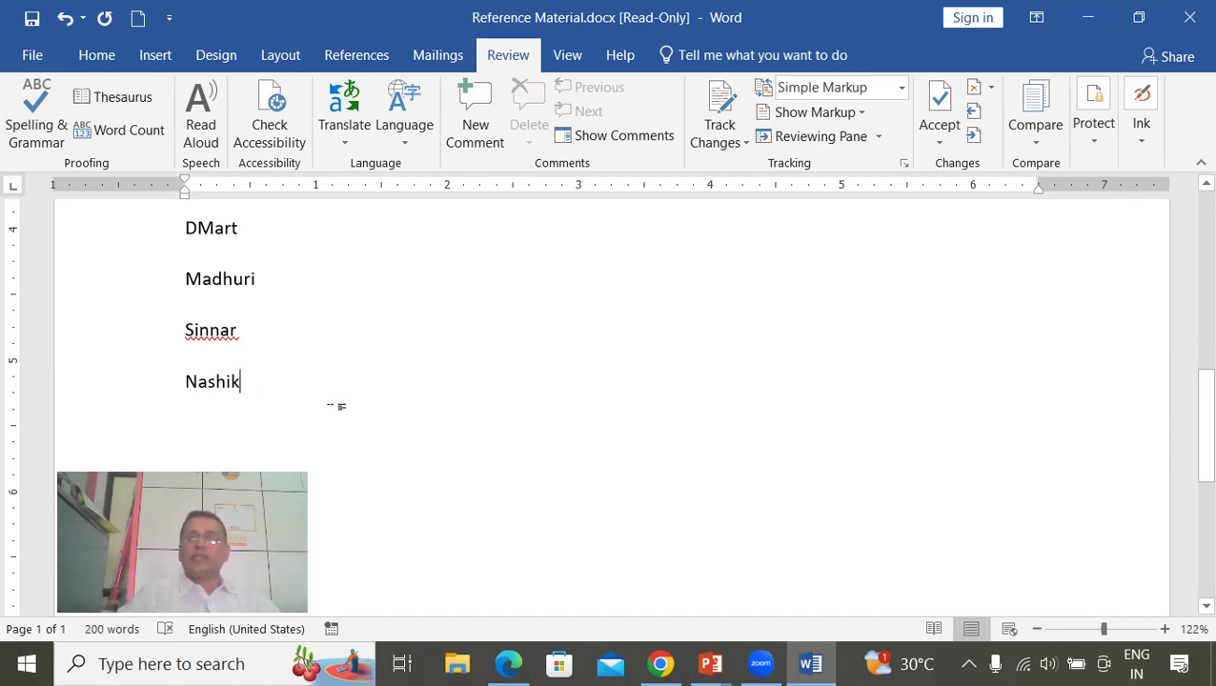
{"action": "left_click", "coordinate": [211, 332]}
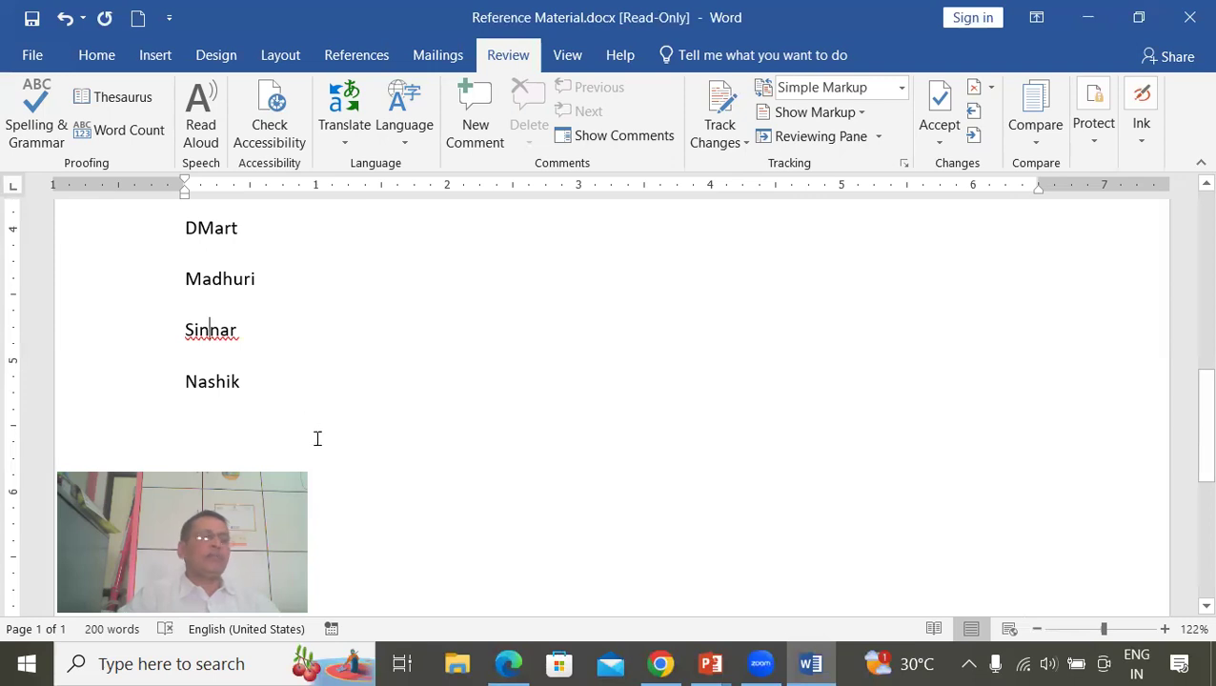
{"action": "left_click", "coordinate": [216, 404]}
{"action": "key", "text": "End"}
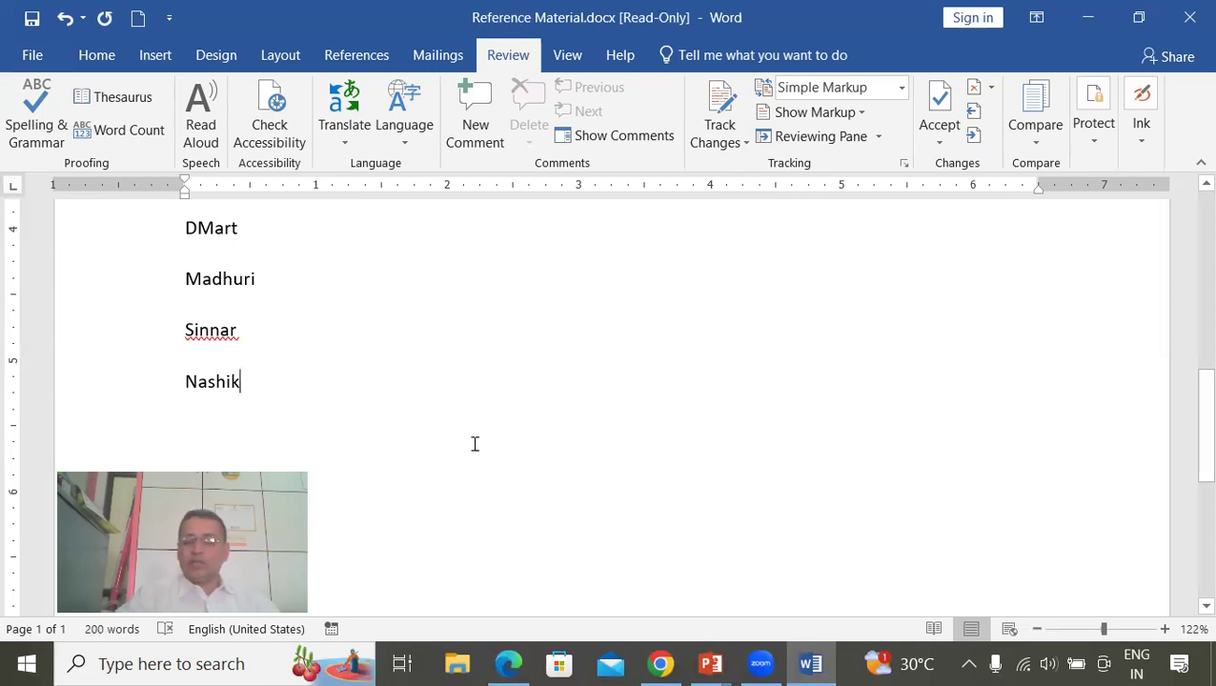
{"action": "key", "text": "Return"}
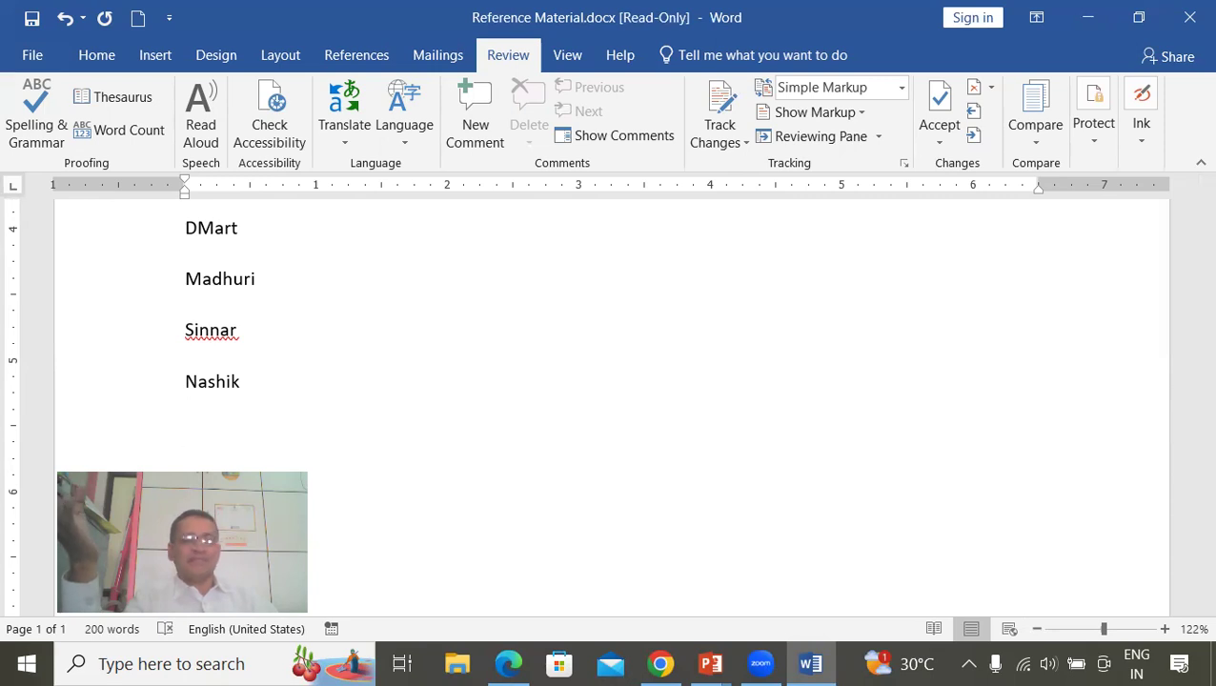
{"action": "type", "text": "Ghot"}
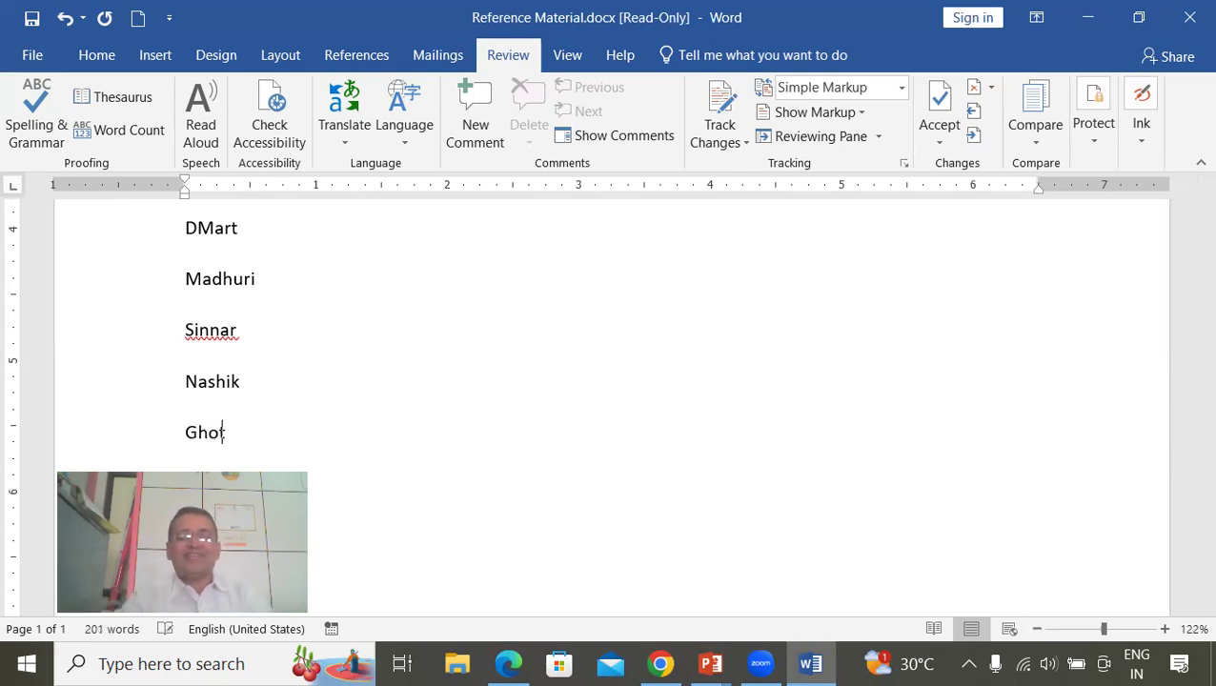
{"action": "type", "text": "ewadi"}
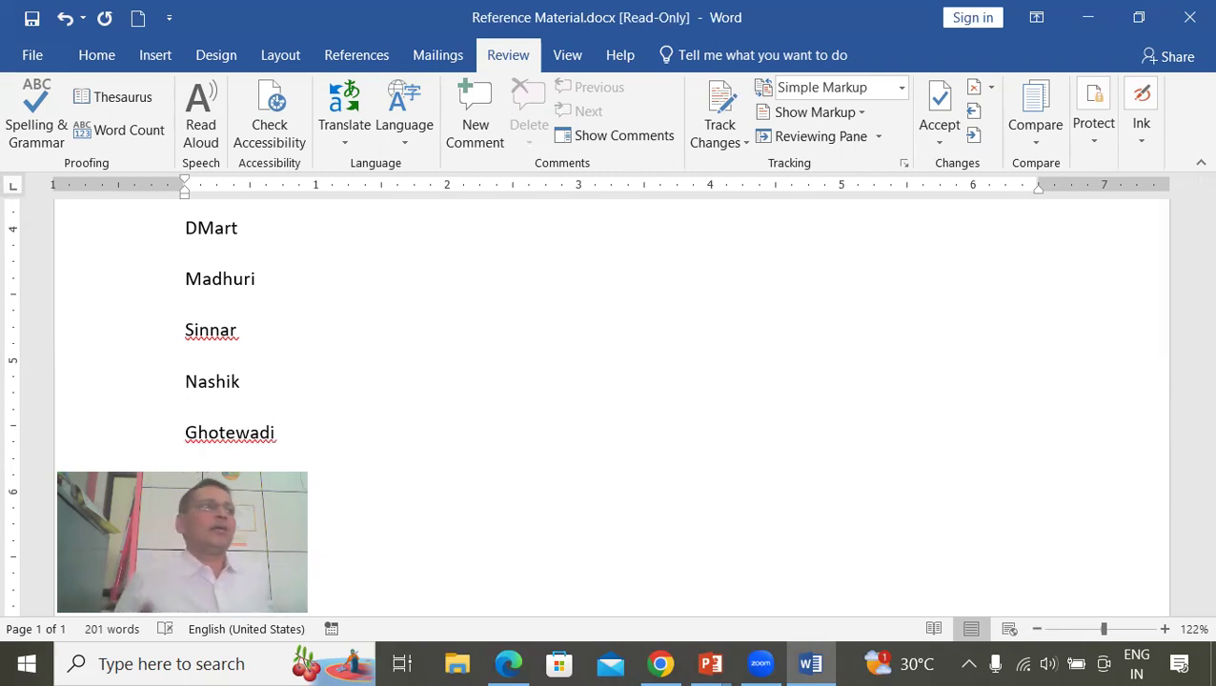
Run the spelling check, ignore 'Sinnar' and the last flagged word everywhere, and dismiss the completion message.
{"action": "left_click", "coordinate": [187, 239]}
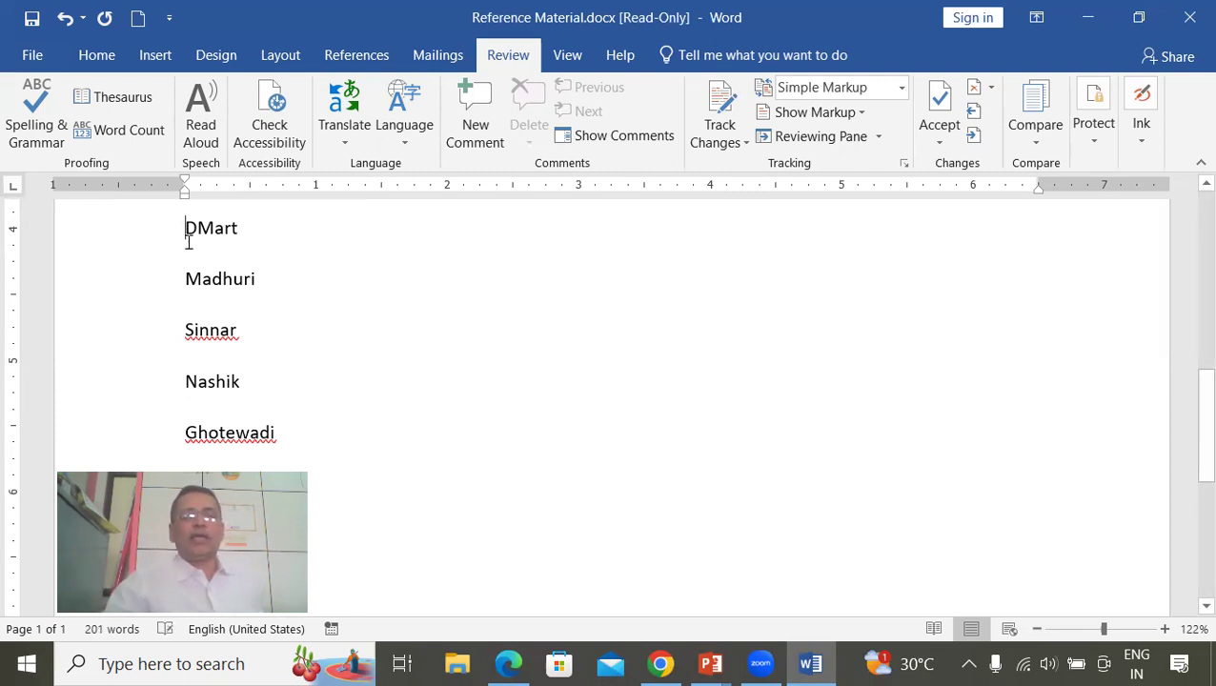
{"action": "left_click", "coordinate": [36, 114]}
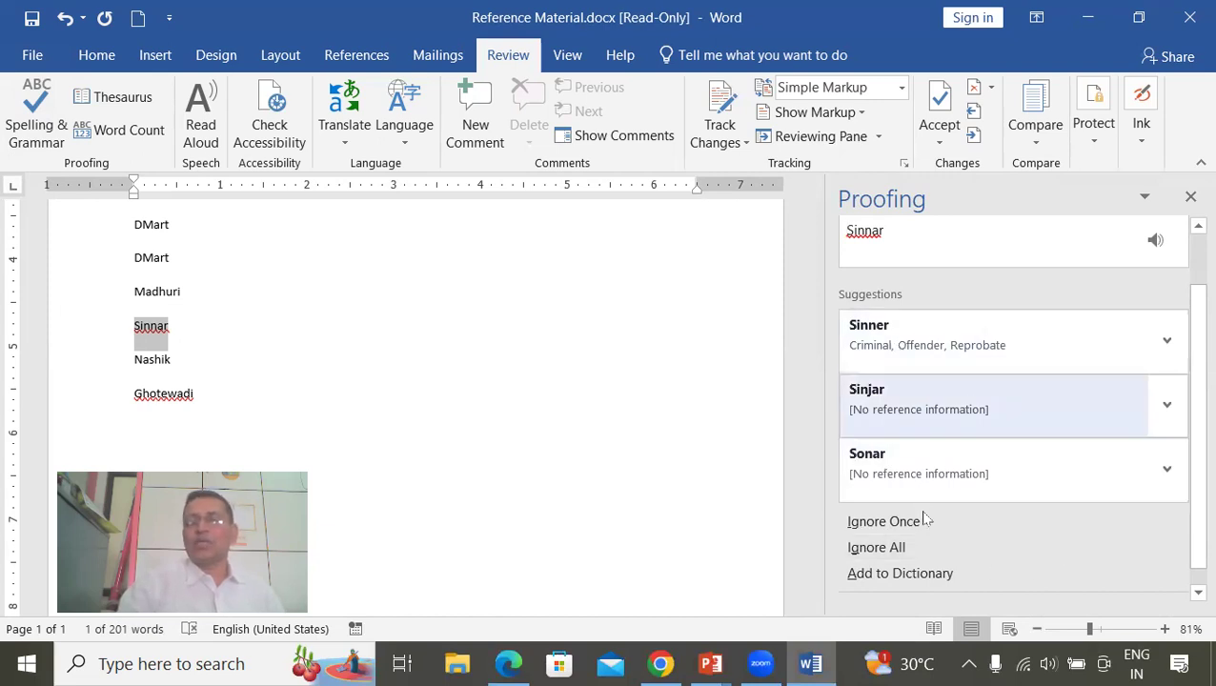
{"action": "left_click", "coordinate": [885, 556]}
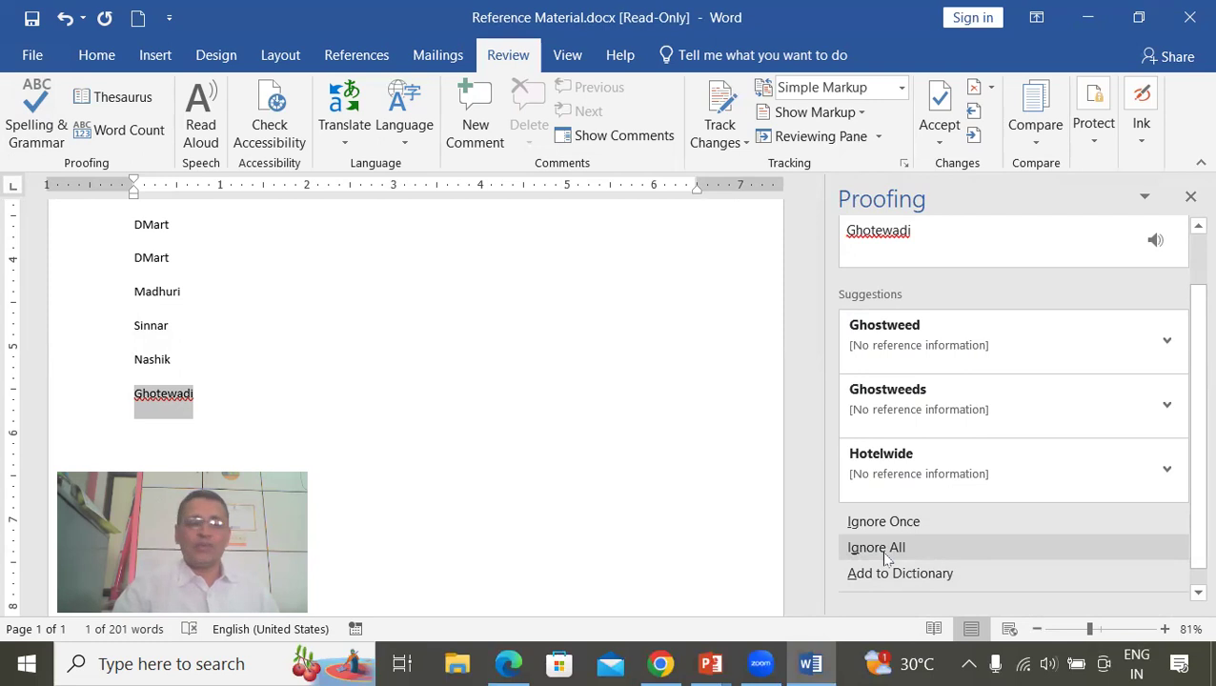
{"action": "left_click", "coordinate": [884, 550]}
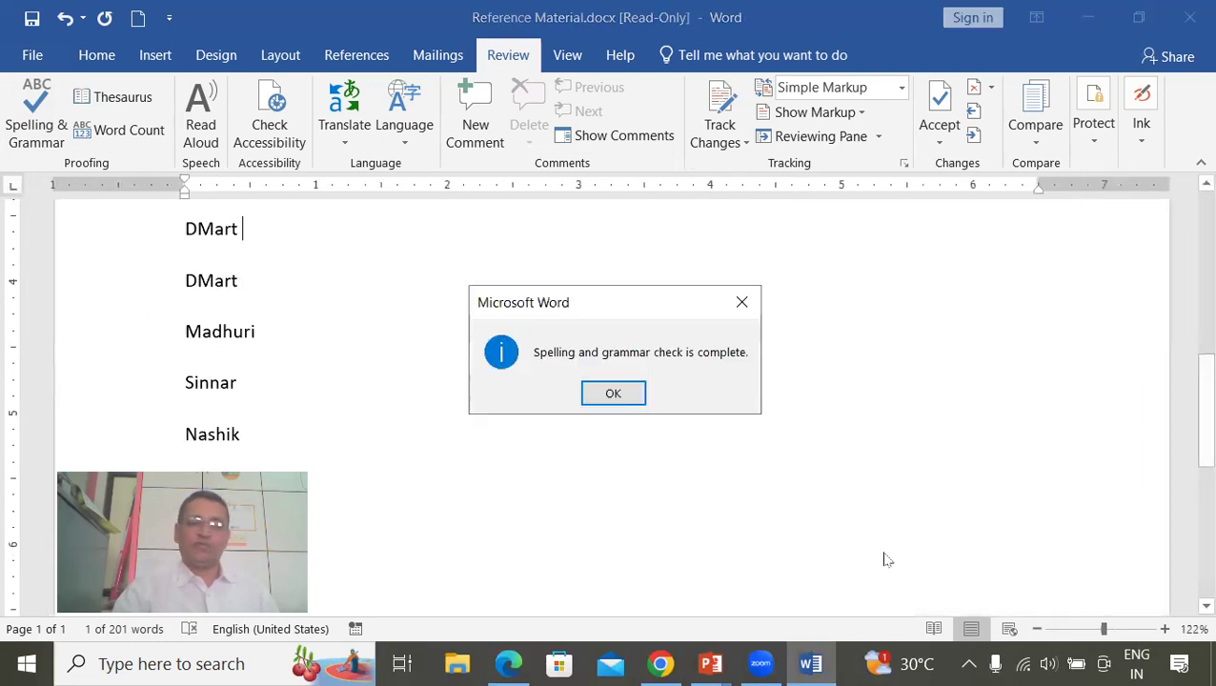
{"action": "left_click", "coordinate": [612, 393]}
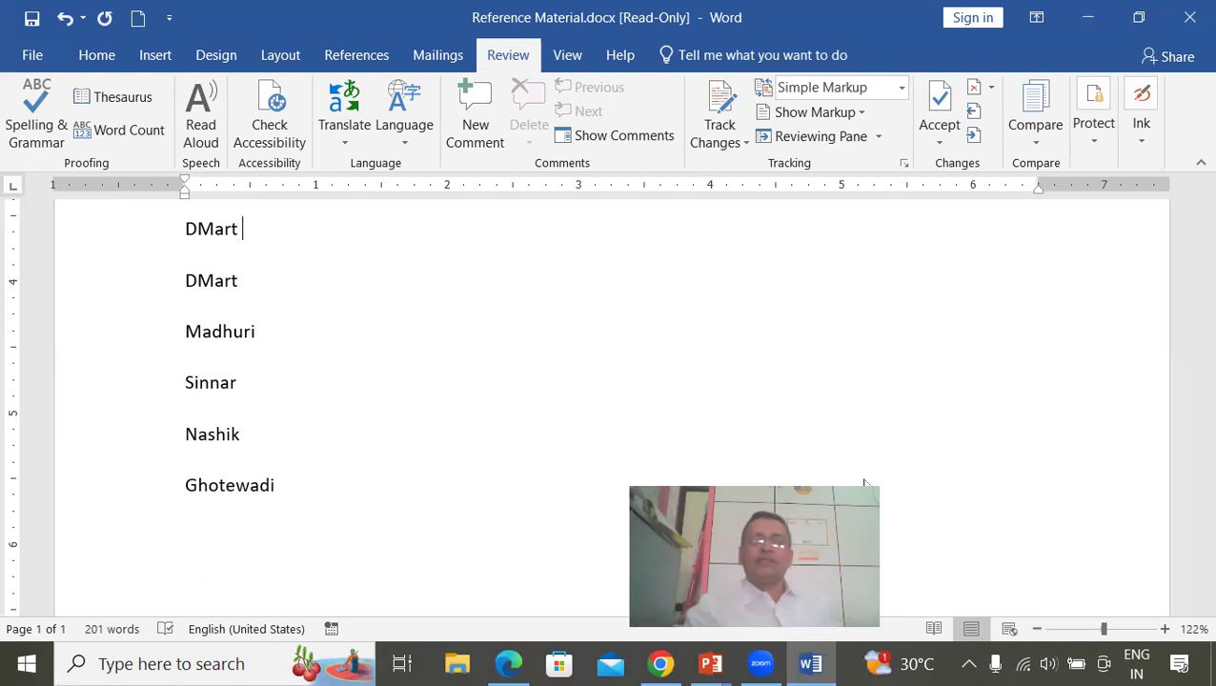
Delete the list lines from DMart to Ghotewadi.
{"action": "scroll", "coordinate": [294, 524], "scroll_direction": "up", "scroll_amount": 4}
{"action": "scroll", "coordinate": [210, 410], "scroll_direction": "down", "scroll_amount": 4}
{"action": "left_click_drag", "start_coordinate": [134, 233], "coordinate": [130, 498]}
{"action": "key", "text": "Delete"}
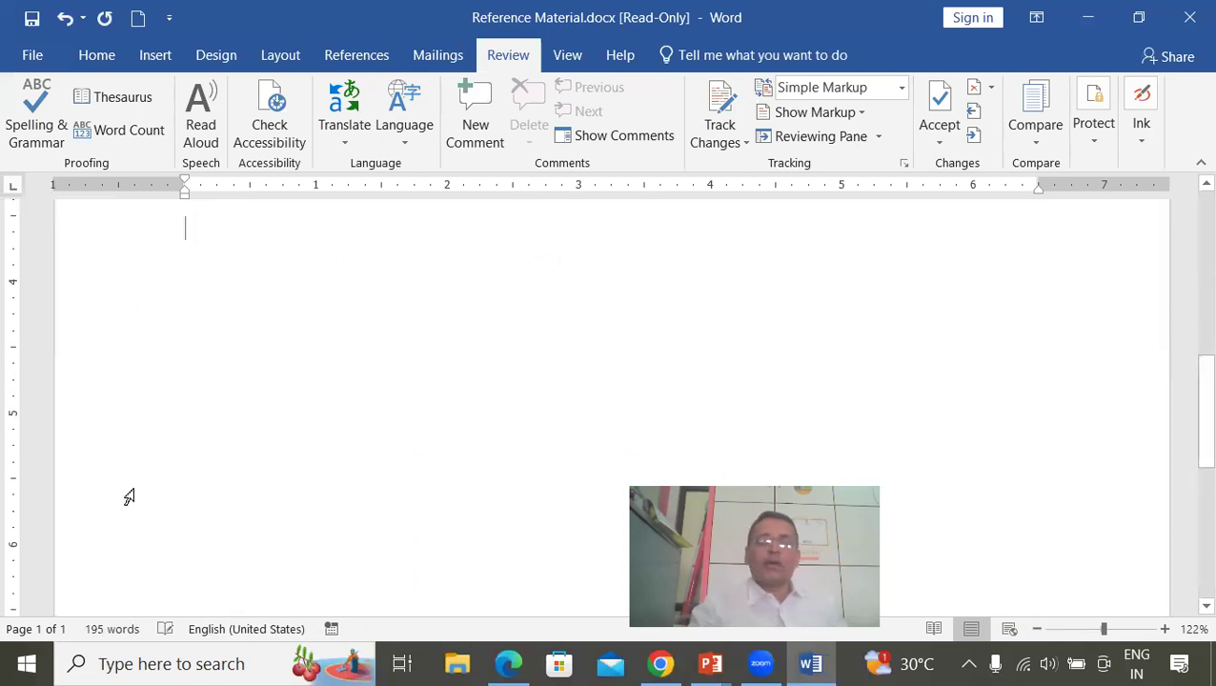
Start Read Aloud from the beginning of the Electronic Commerce heading.
{"action": "scroll", "coordinate": [226, 509], "scroll_direction": "up", "scroll_amount": 6}
{"action": "scroll", "coordinate": [315, 495], "scroll_direction": "up", "scroll_amount": 1}
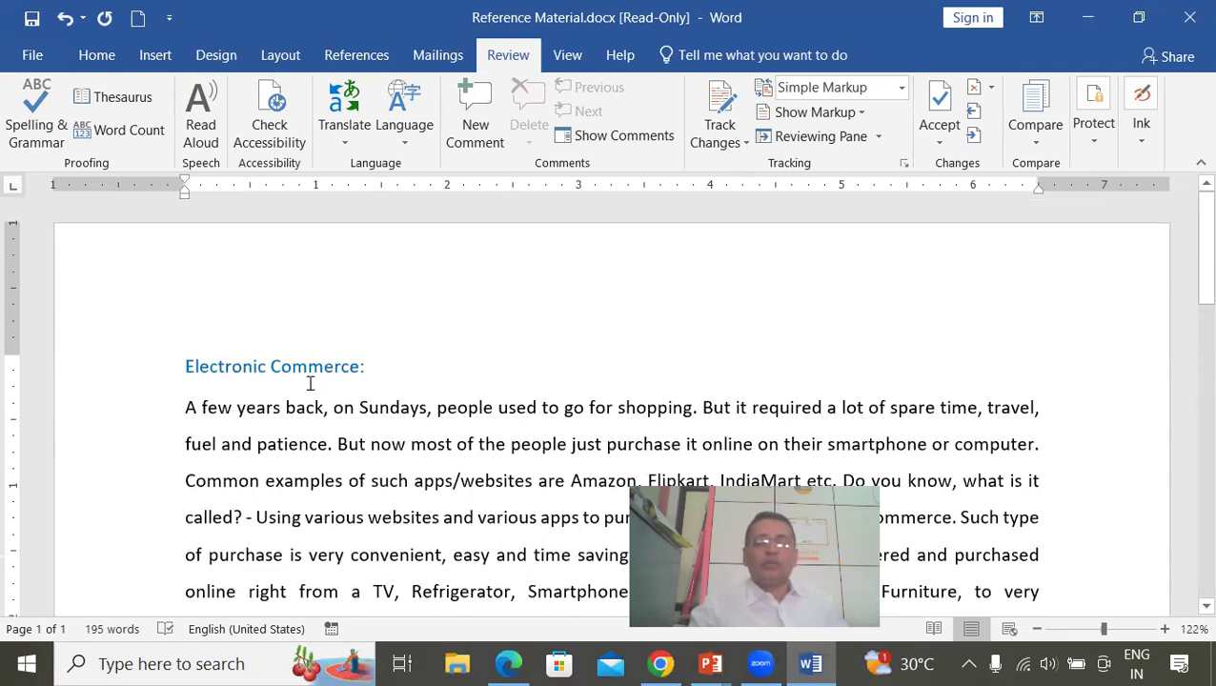
{"action": "left_click", "coordinate": [186, 363]}
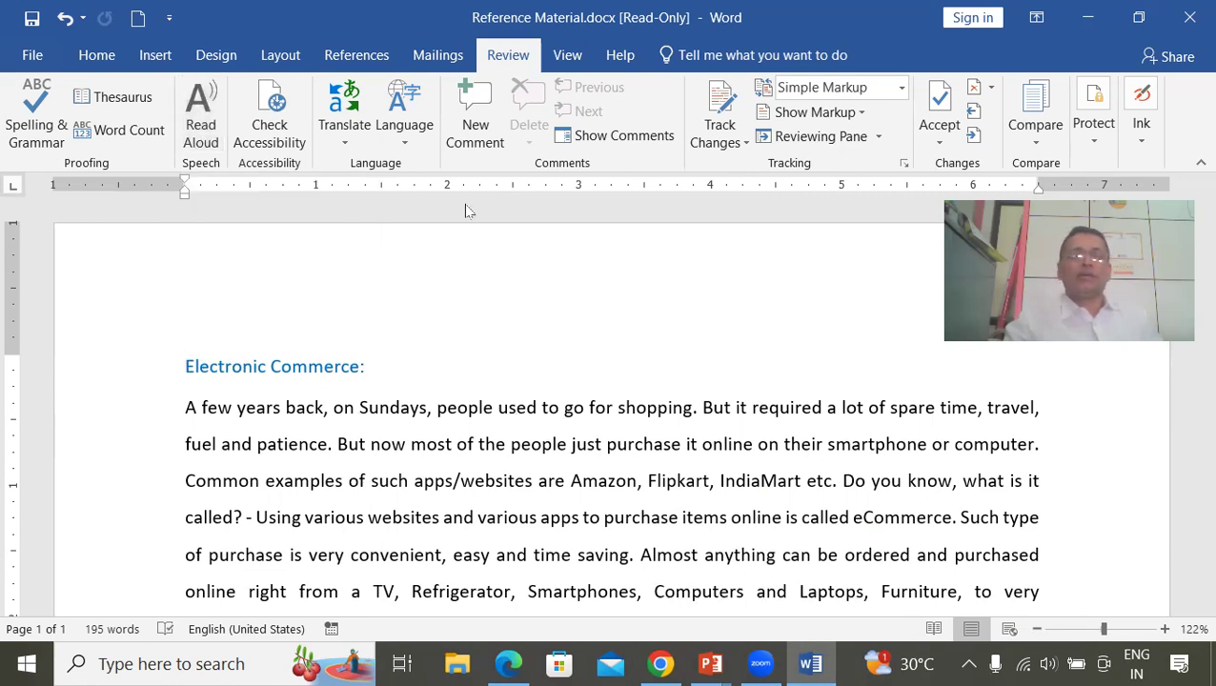
{"action": "key", "text": "ctrl+alt+space"}
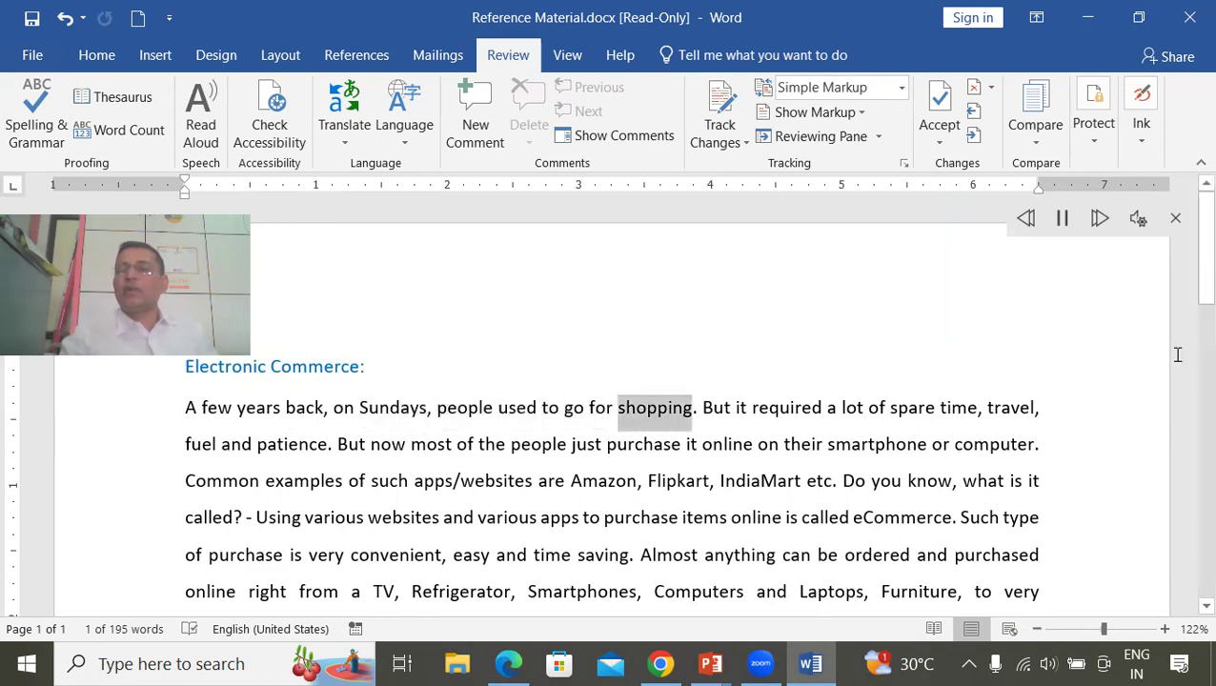
Pause and resume Read Aloud, stopping at 'travel', and show its speed and voice settings.
{"action": "left_click", "coordinate": [1063, 227]}
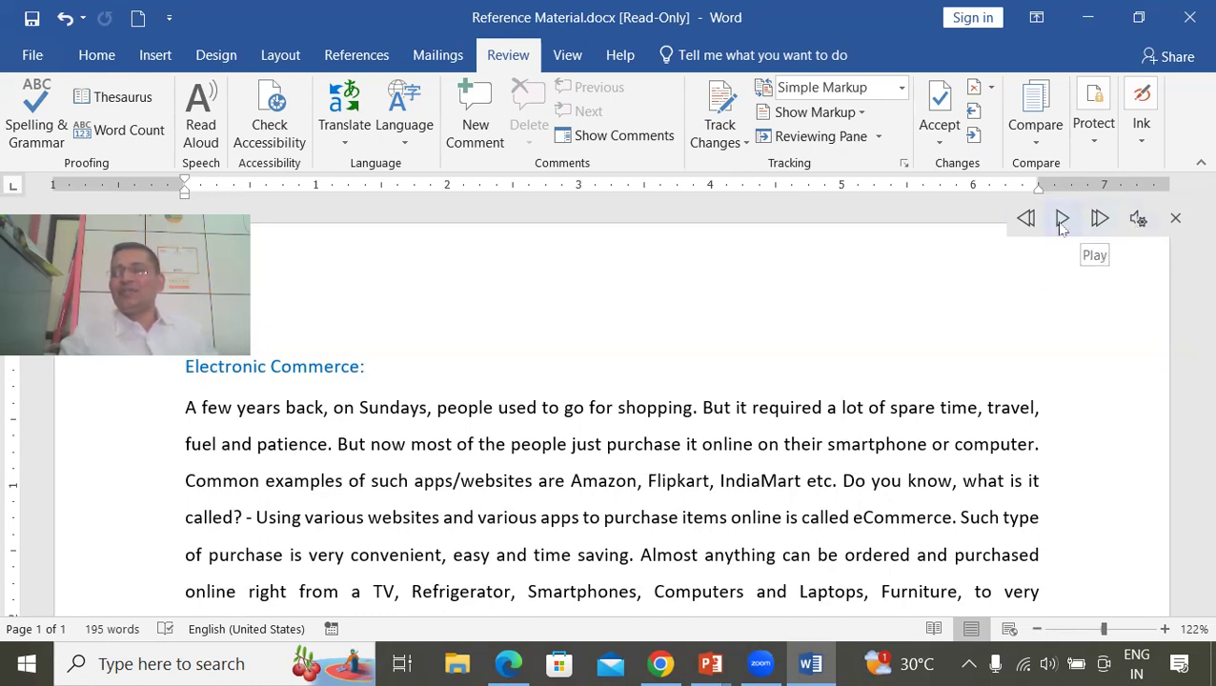
{"action": "left_click", "coordinate": [1063, 220]}
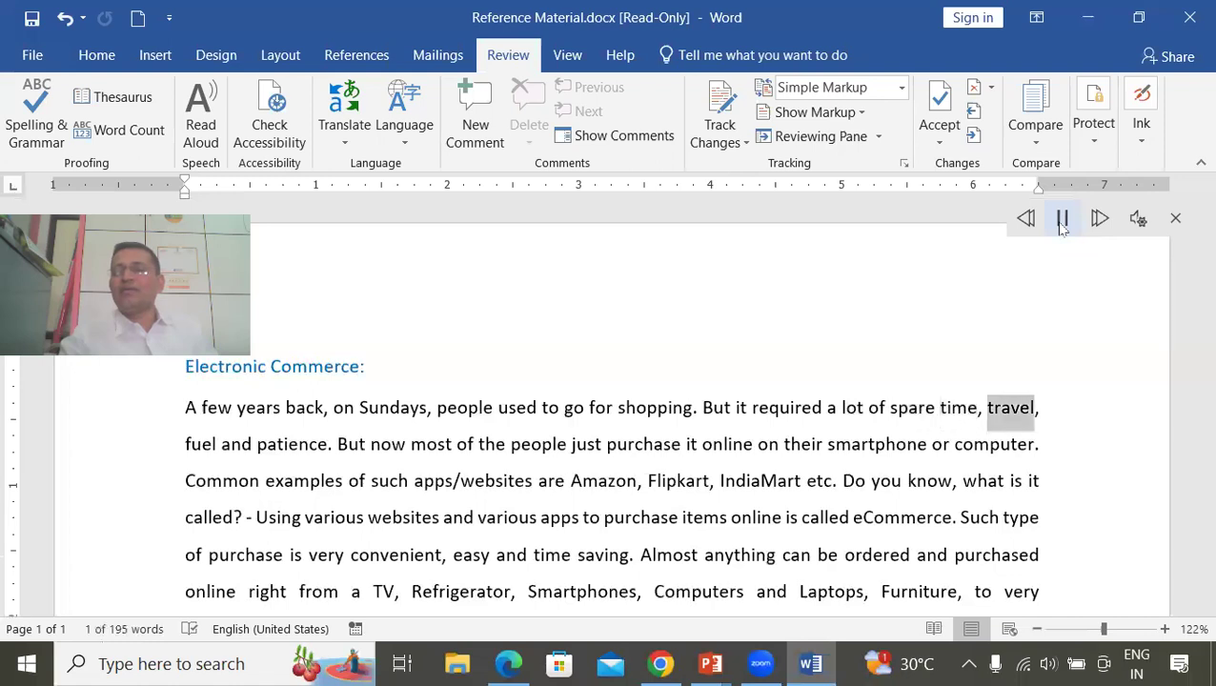
{"action": "left_click", "coordinate": [1063, 220]}
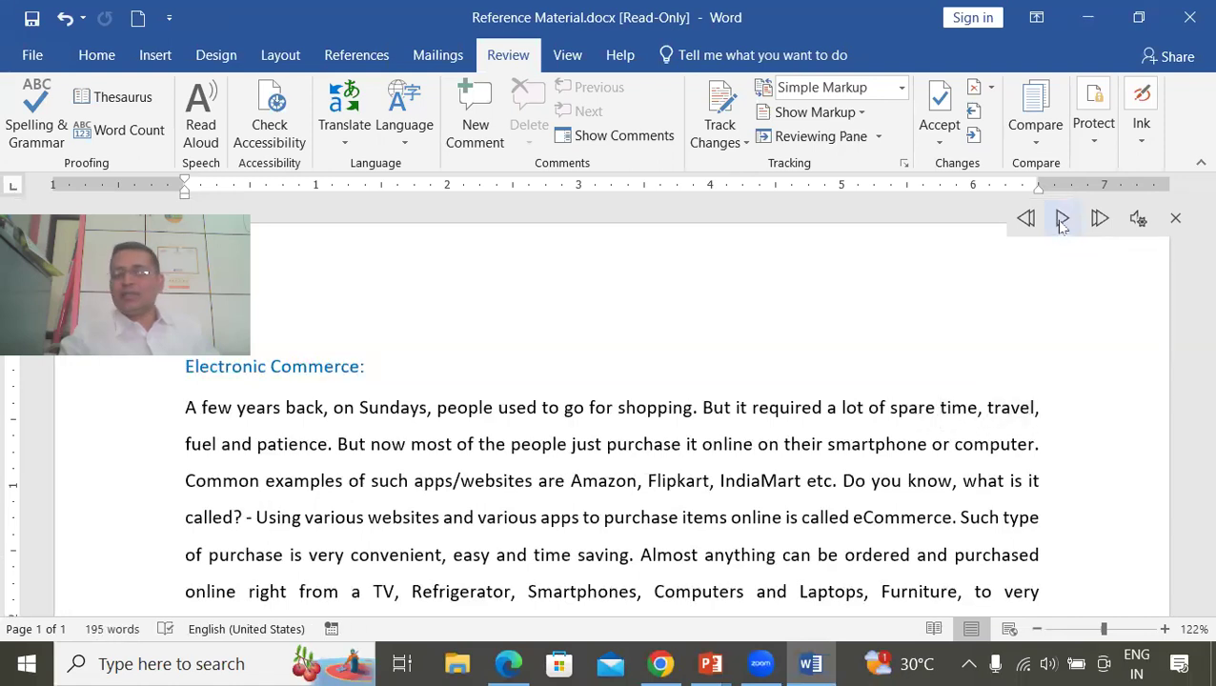
{"action": "left_click", "coordinate": [1140, 222]}
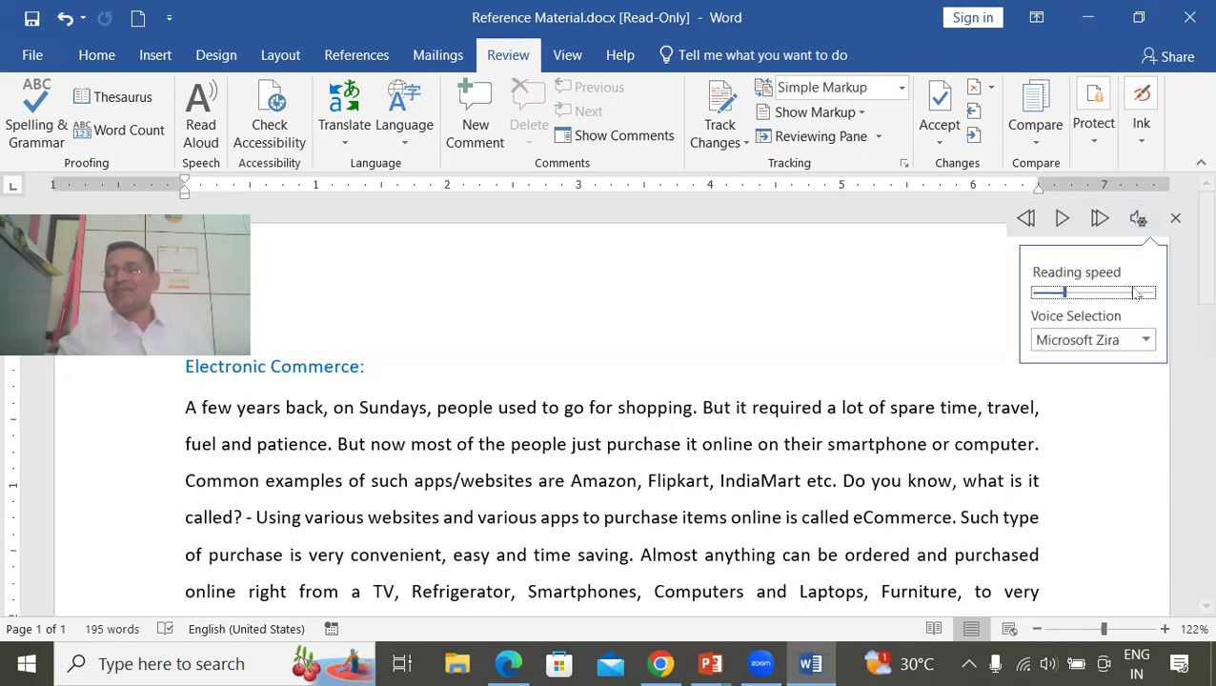
Switch the Read Aloud voice to Microsoft David and test it, pausing after 'smartphone'.
{"action": "left_click", "coordinate": [1127, 347]}
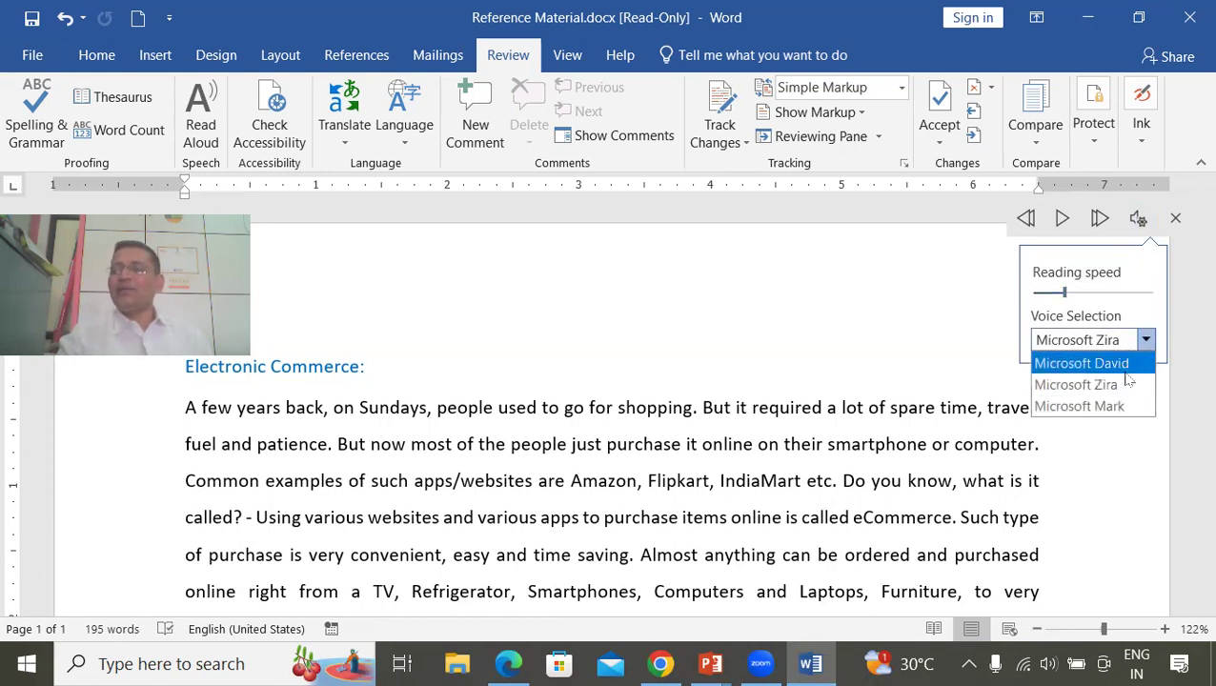
{"action": "left_click", "coordinate": [1121, 364]}
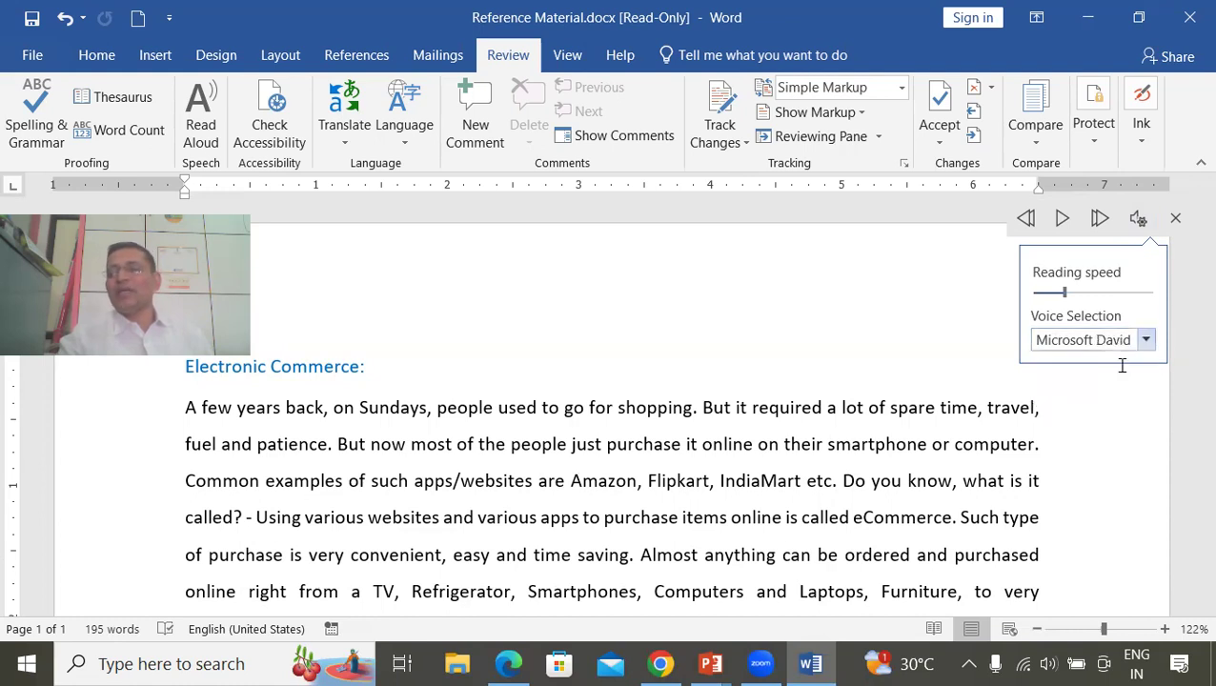
{"action": "left_click", "coordinate": [1064, 221]}
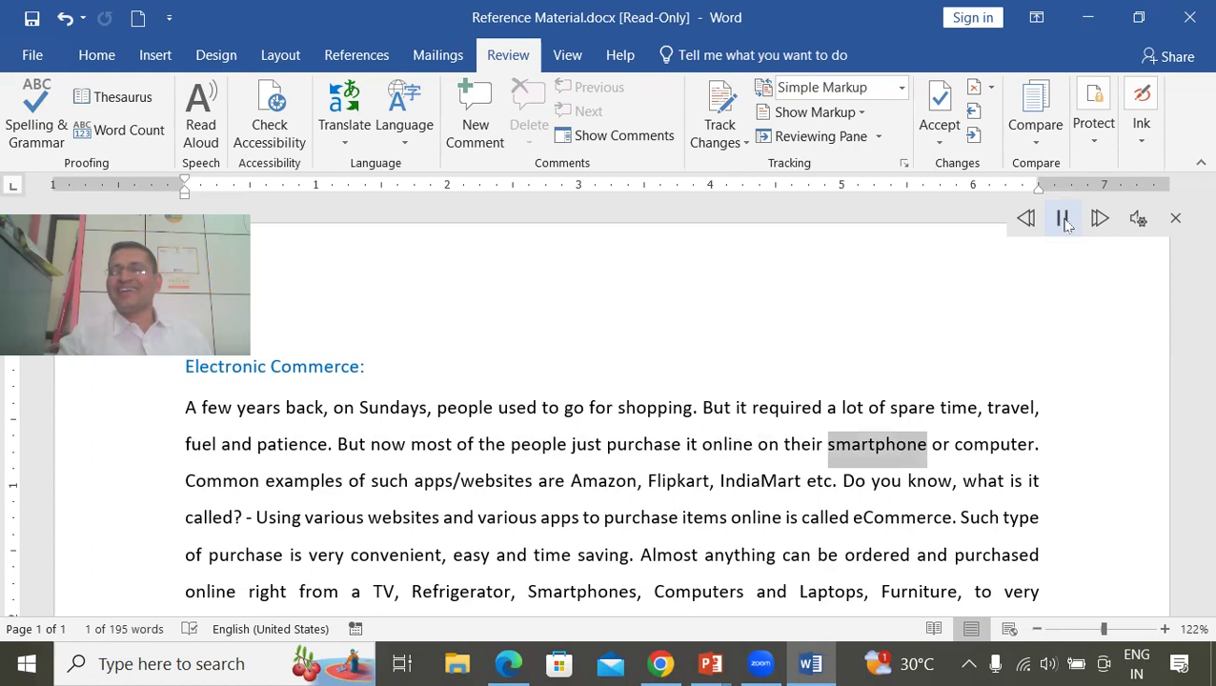
{"action": "left_click", "coordinate": [1063, 219]}
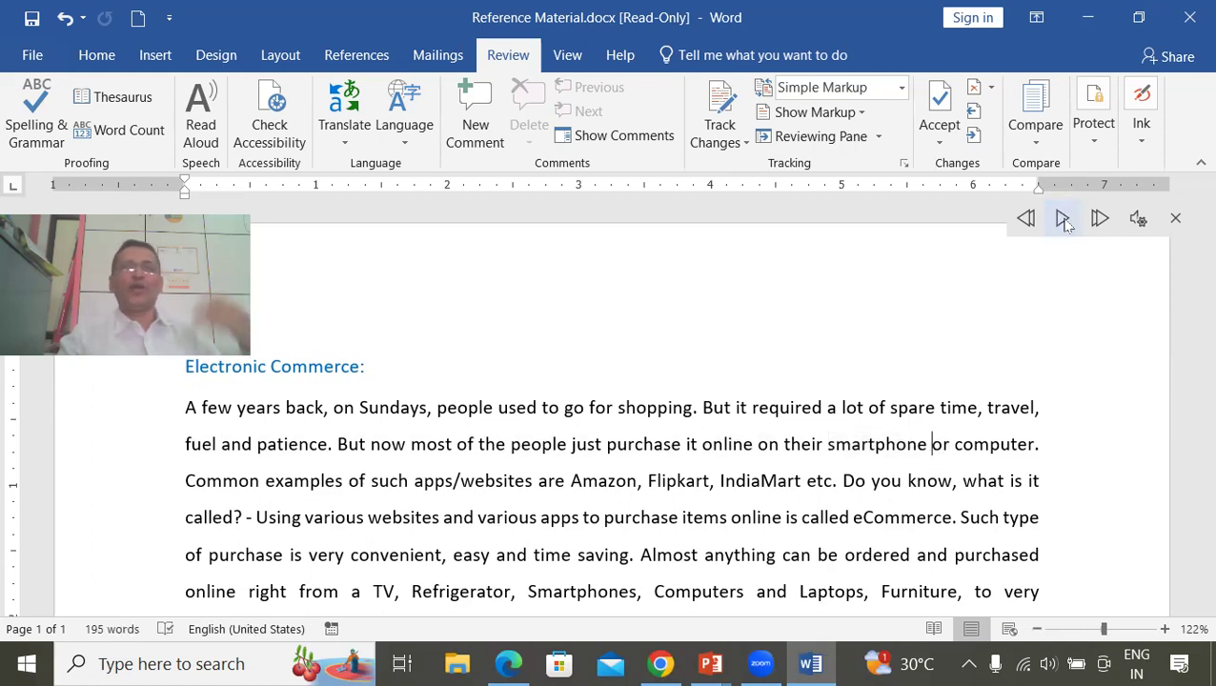
Slow the reading speed and test playback, pausing at 'IndiaMart etc.'.
{"action": "left_click", "coordinate": [1139, 226]}
{"action": "mouse_move", "coordinate": [1089, 298]}
{"action": "left_mouse_down"}
{"action": "mouse_move", "coordinate": [1065, 299]}
{"action": "mouse_move", "coordinate": [1087, 298]}
{"action": "left_mouse_up"}
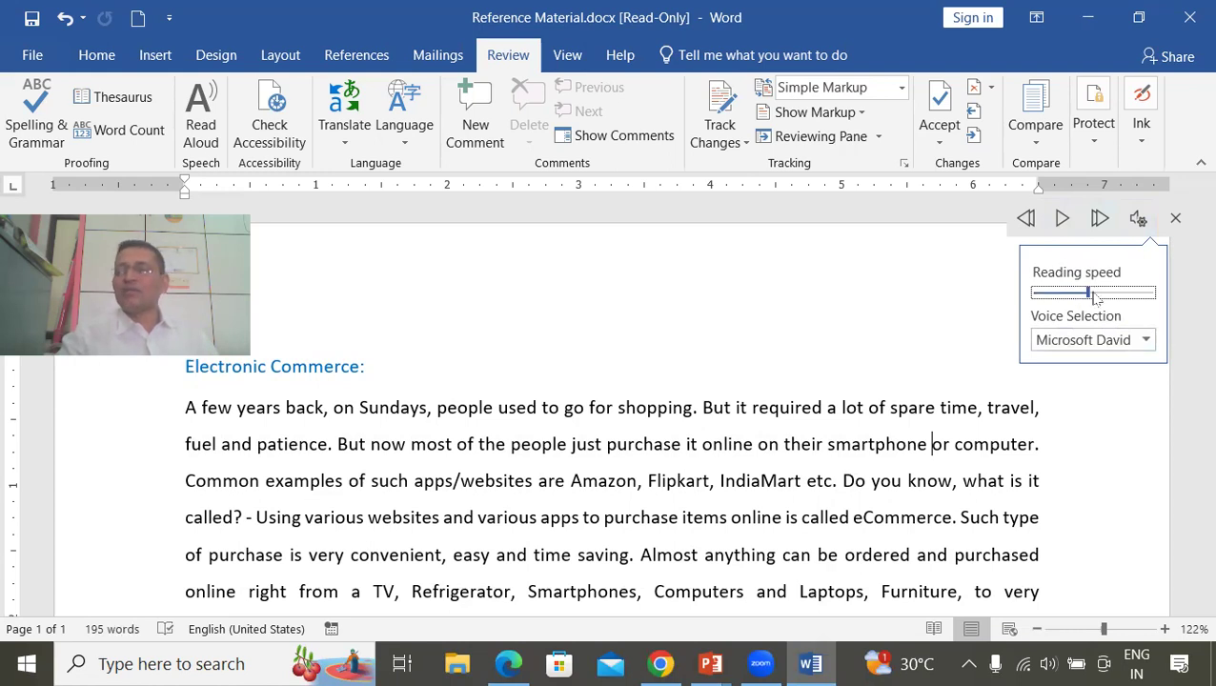
{"action": "left_click", "coordinate": [1063, 219]}
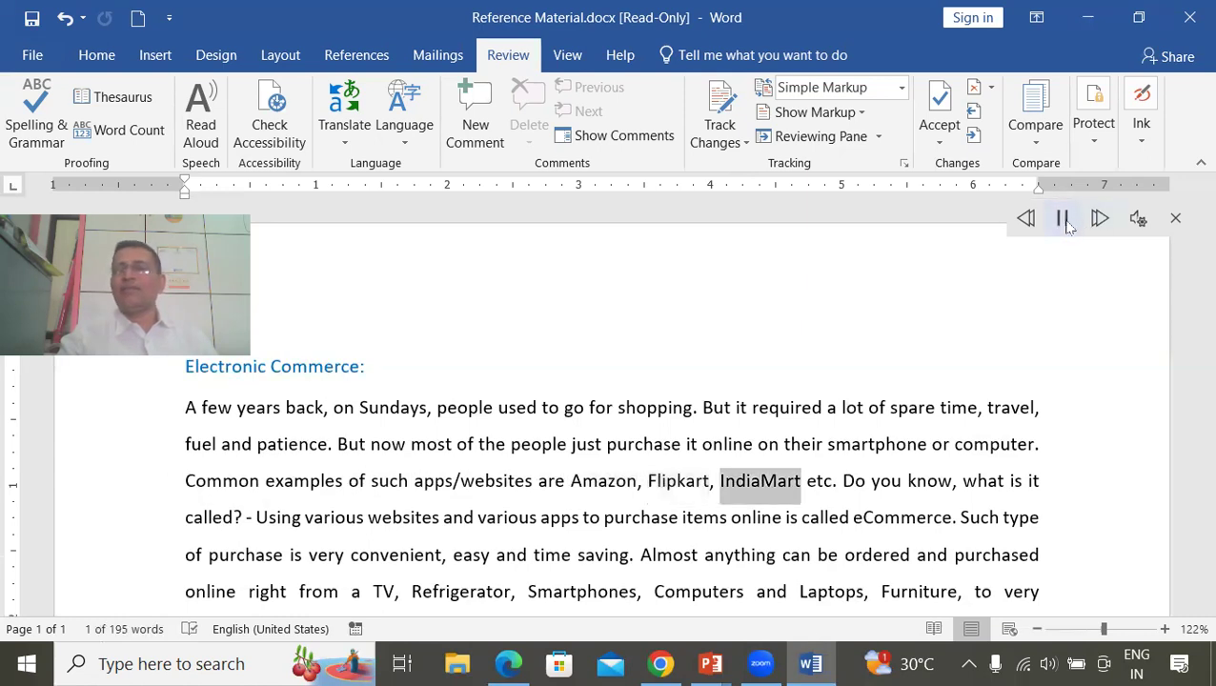
{"action": "left_click", "coordinate": [1063, 220]}
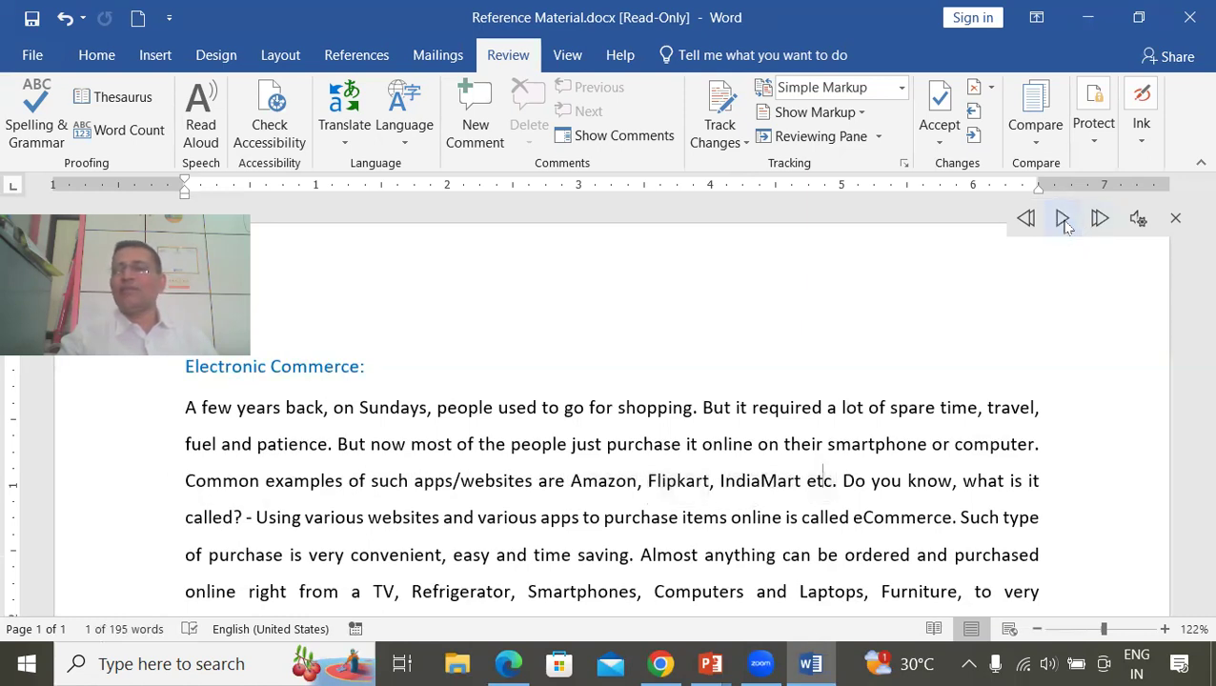
Change the voice to Microsoft Mark, speed up reading, and test playback until 'type'.
{"action": "left_click", "coordinate": [1137, 221]}
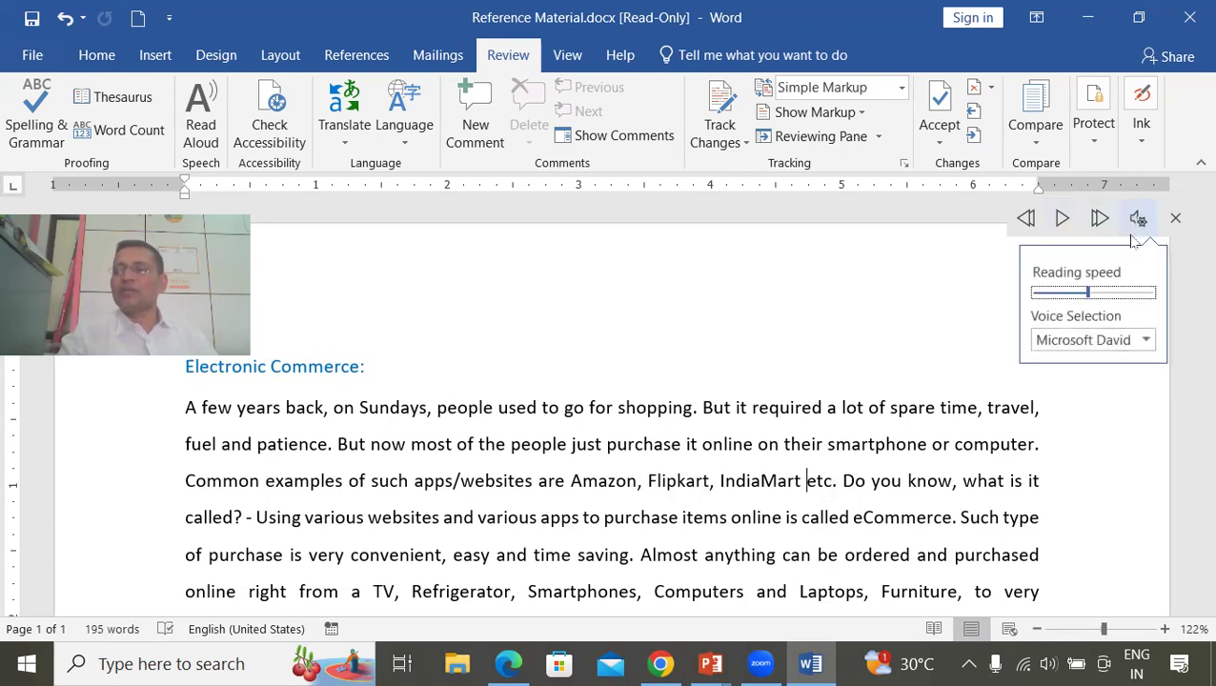
{"action": "left_click", "coordinate": [1096, 341]}
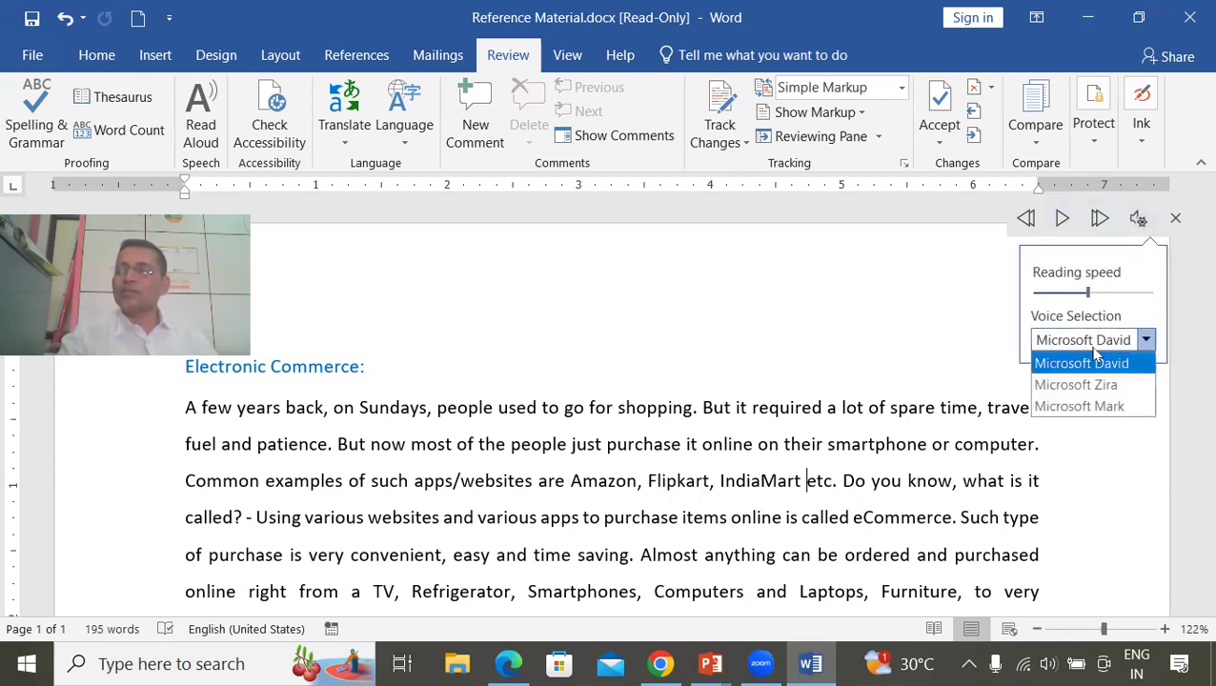
{"action": "left_click", "coordinate": [1108, 407]}
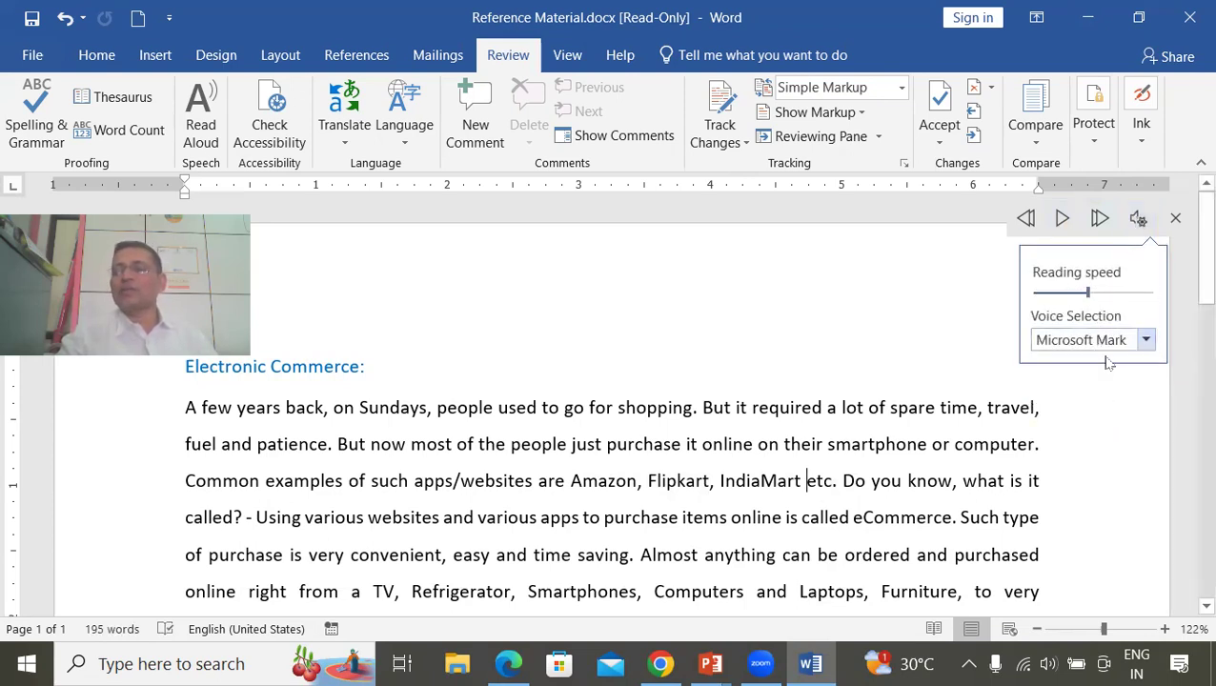
{"action": "left_click_drag", "start_coordinate": [1097, 298], "coordinate": [1141, 307]}
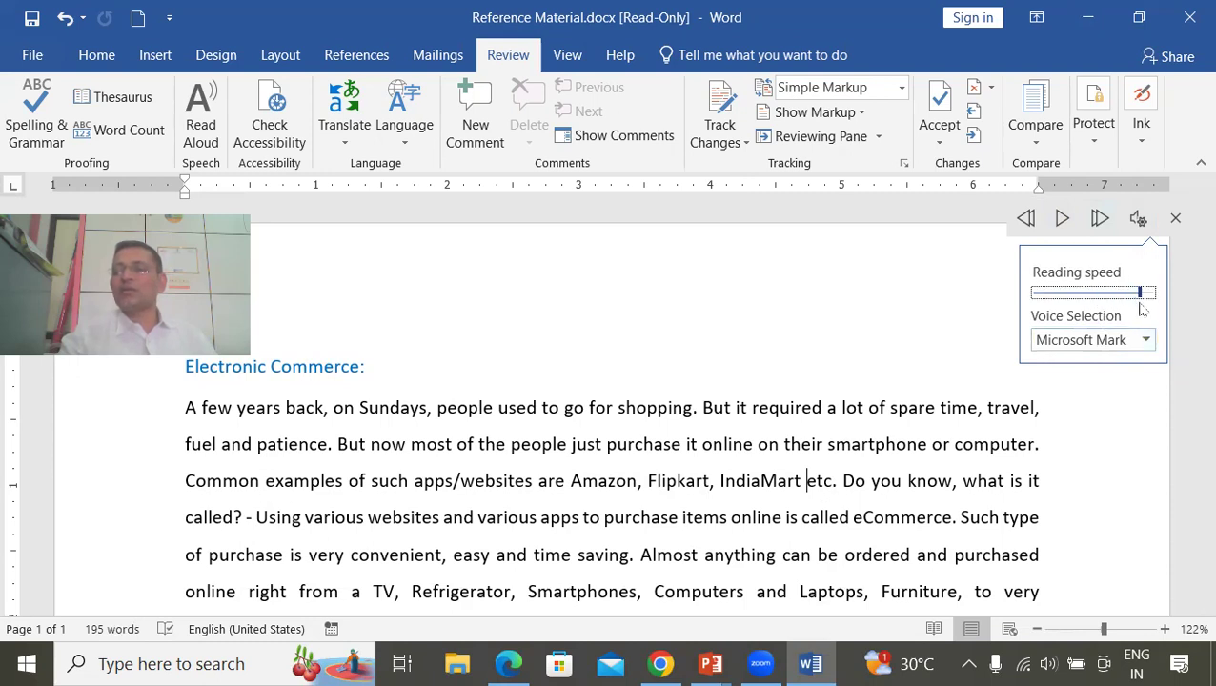
{"action": "left_click", "coordinate": [1063, 219]}
{"action": "left_click", "coordinate": [1064, 218]}
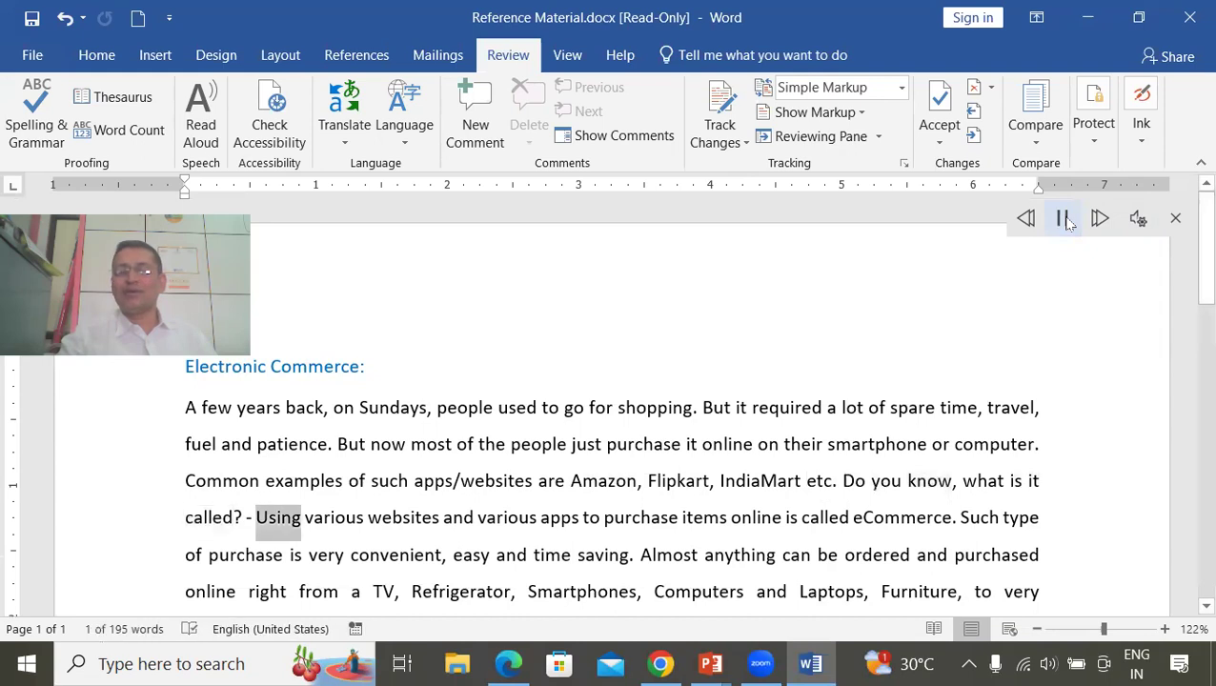
{"action": "left_click", "coordinate": [1063, 219]}
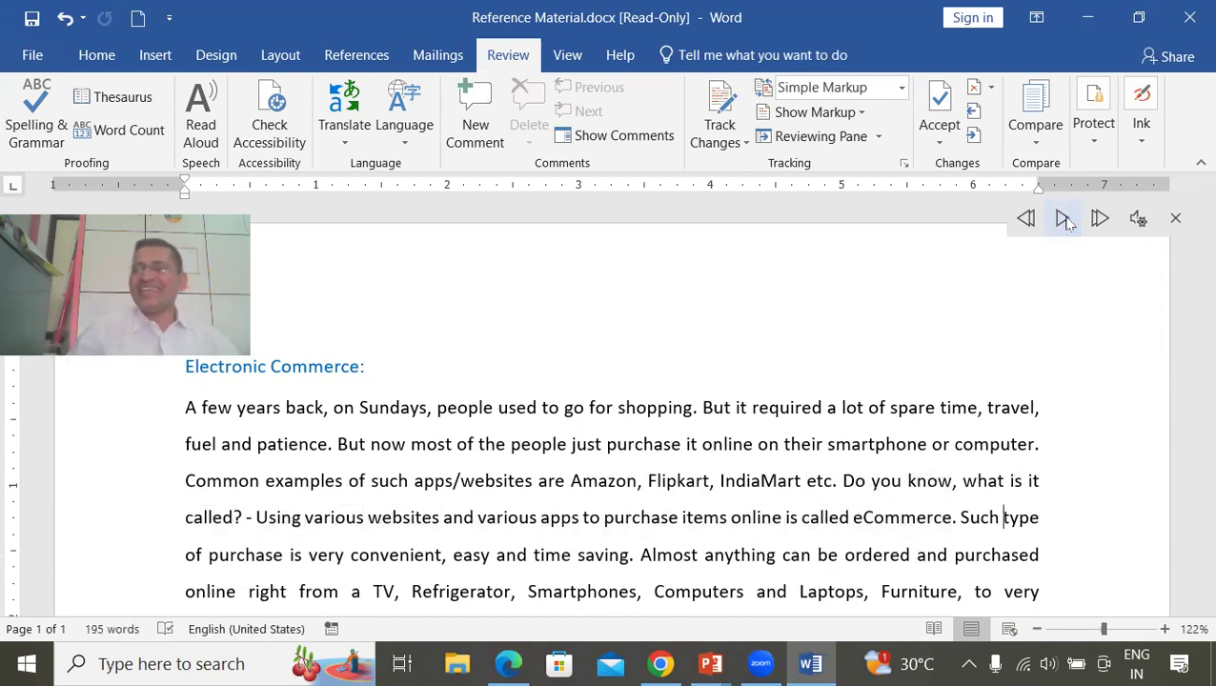
Set the reading speed slider to a medium speed and close the settings.
{"action": "left_click", "coordinate": [1138, 219]}
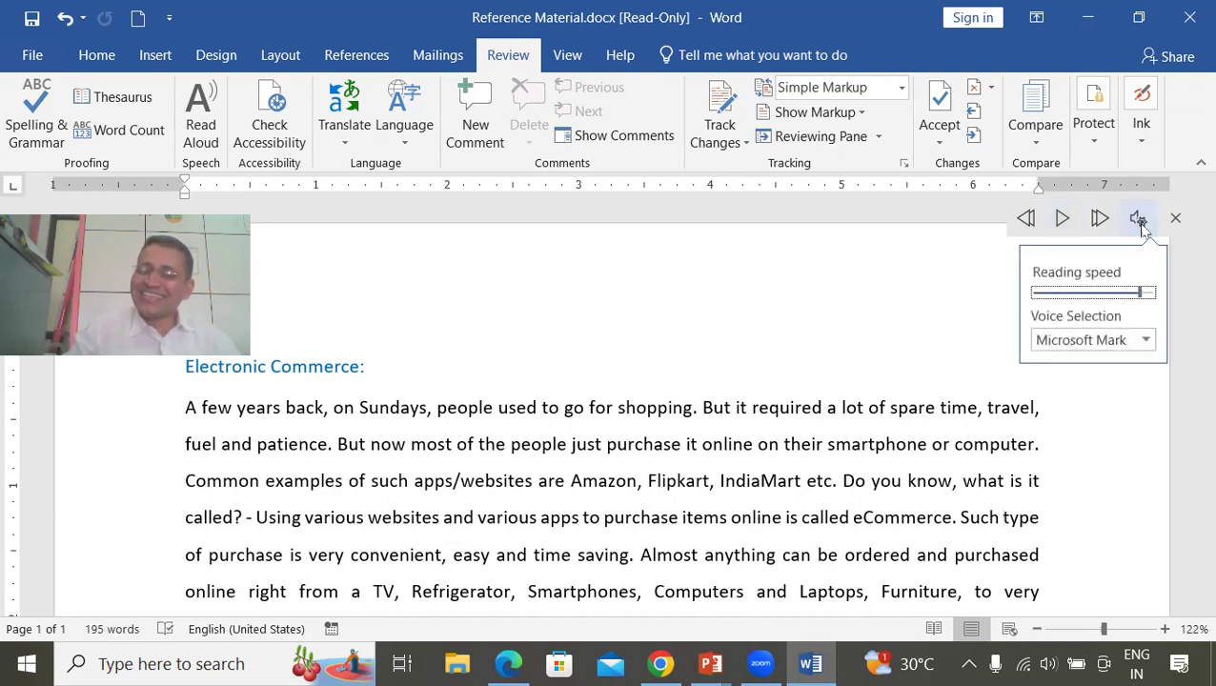
{"action": "left_click_drag", "start_coordinate": [1141, 295], "coordinate": [1094, 298]}
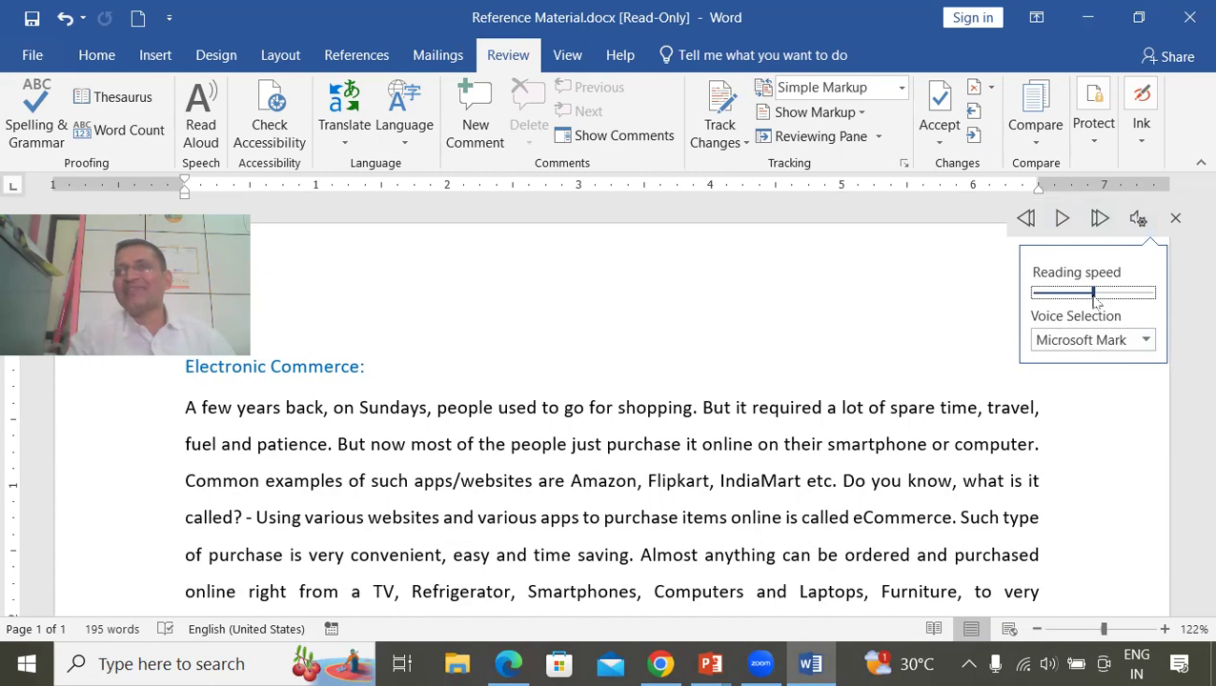
{"action": "mouse_move", "coordinate": [1096, 298]}
{"action": "left_mouse_down"}
{"action": "mouse_move", "coordinate": [1152, 299]}
{"action": "mouse_move", "coordinate": [1097, 301]}
{"action": "left_mouse_up"}
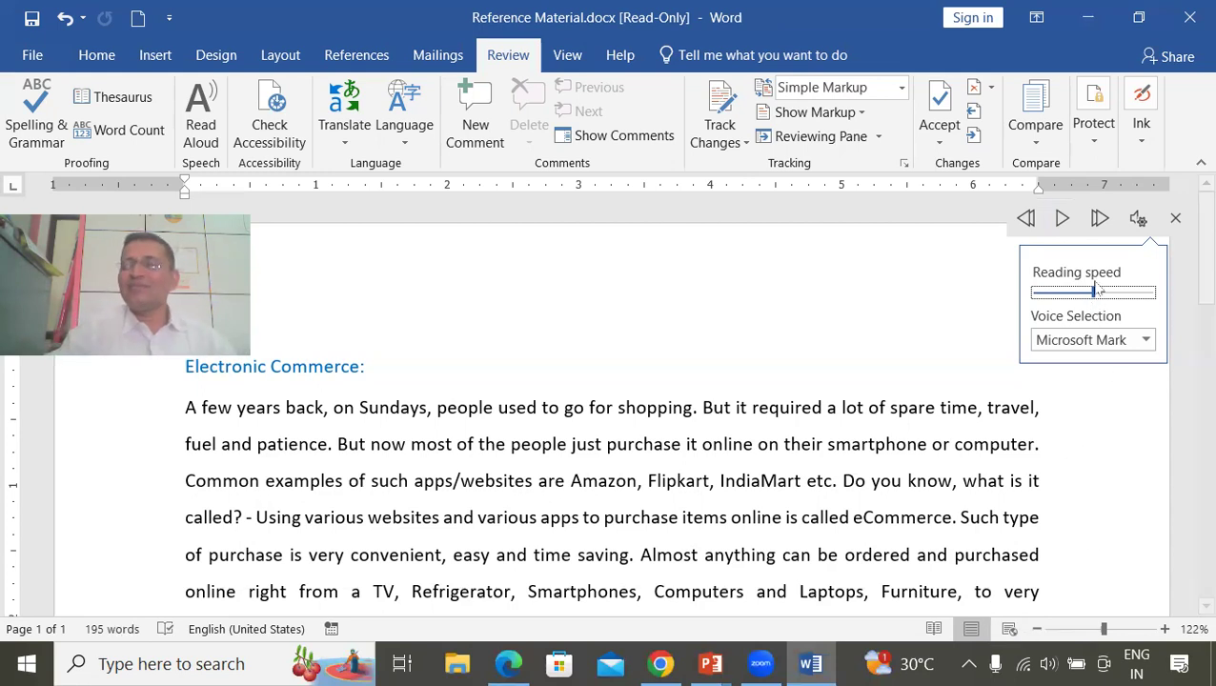
{"action": "left_click", "coordinate": [1069, 236]}
Resume reading with the Microsoft Mark voice and pause at 'Smartphones'.
{"action": "left_click", "coordinate": [1069, 236]}
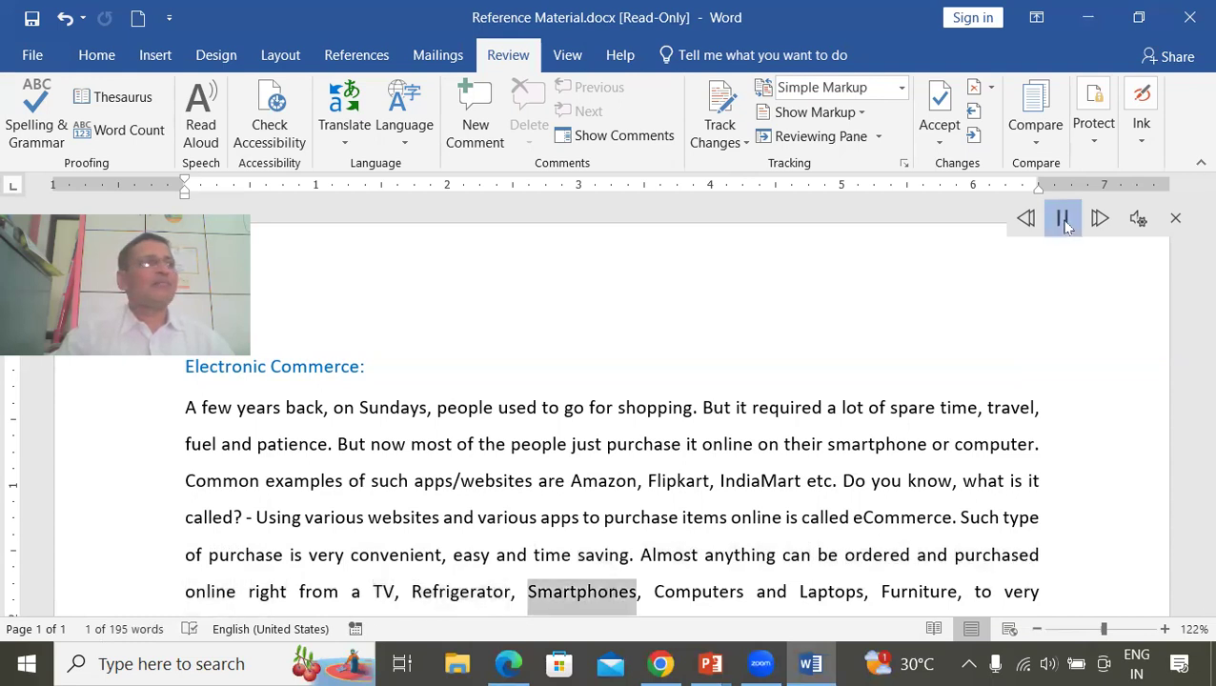
{"action": "left_click", "coordinate": [1063, 220]}
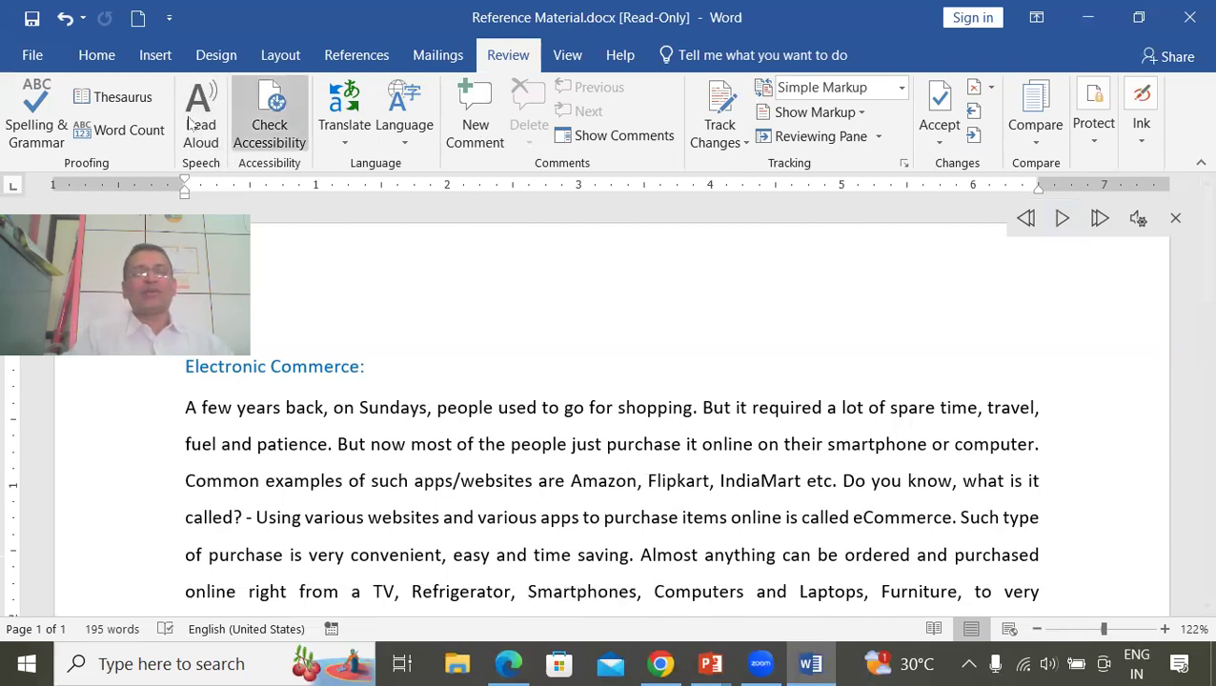
Stop Read Aloud and check the word count: 195 words, 1,134 characters, 15 lines.
{"action": "left_click", "coordinate": [1178, 221]}
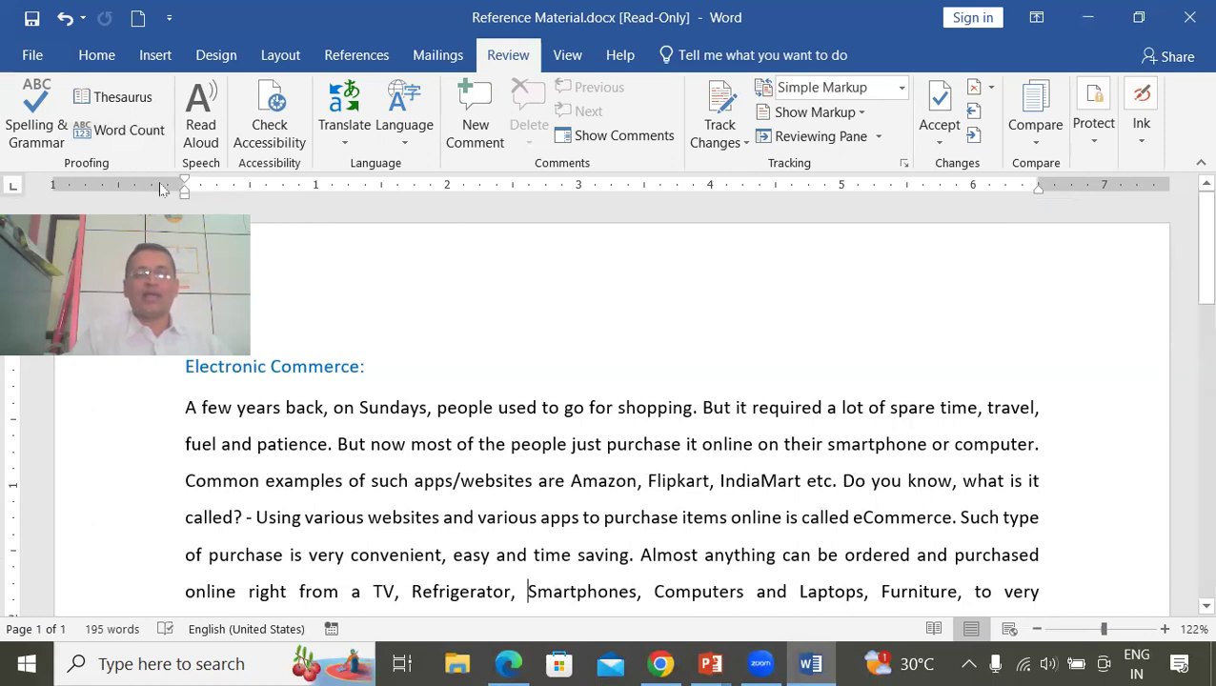
{"action": "left_click", "coordinate": [121, 131]}
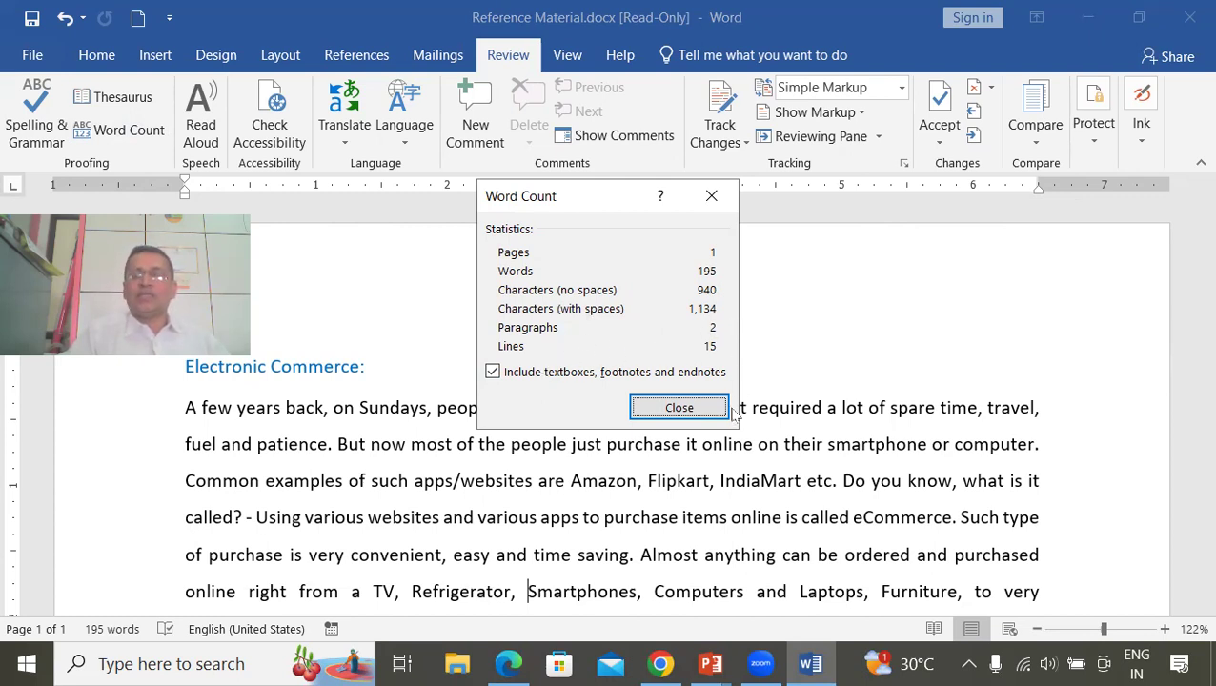
{"action": "left_click", "coordinate": [679, 408]}
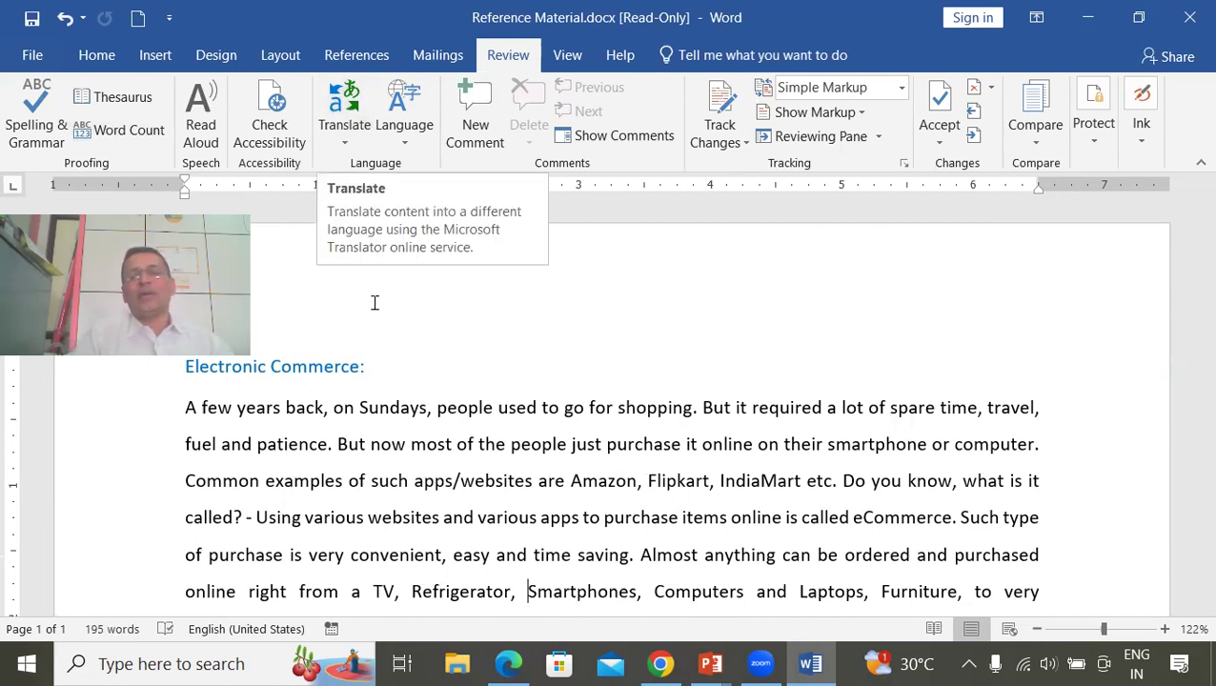
Select the opening Sunday-shopping sentence and translate it with Translate Selection.
{"action": "left_click", "coordinate": [141, 381]}
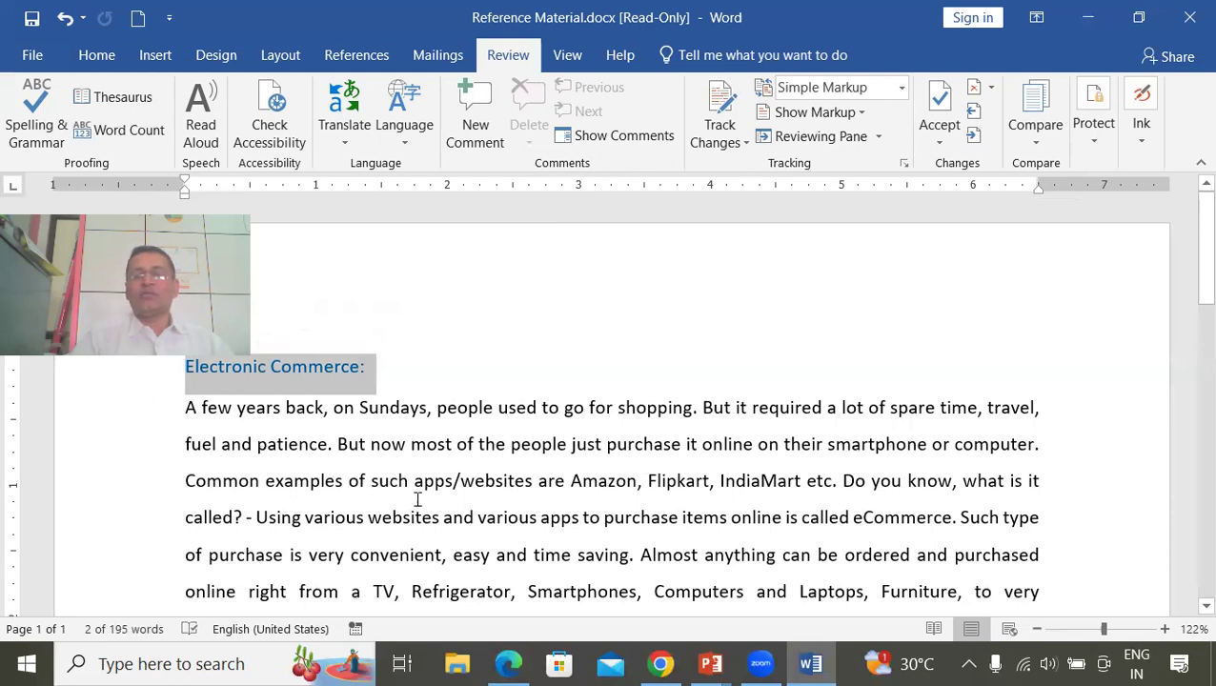
{"action": "left_click", "coordinate": [381, 444]}
{"action": "left_click_drag", "start_coordinate": [186, 407], "coordinate": [708, 421]}
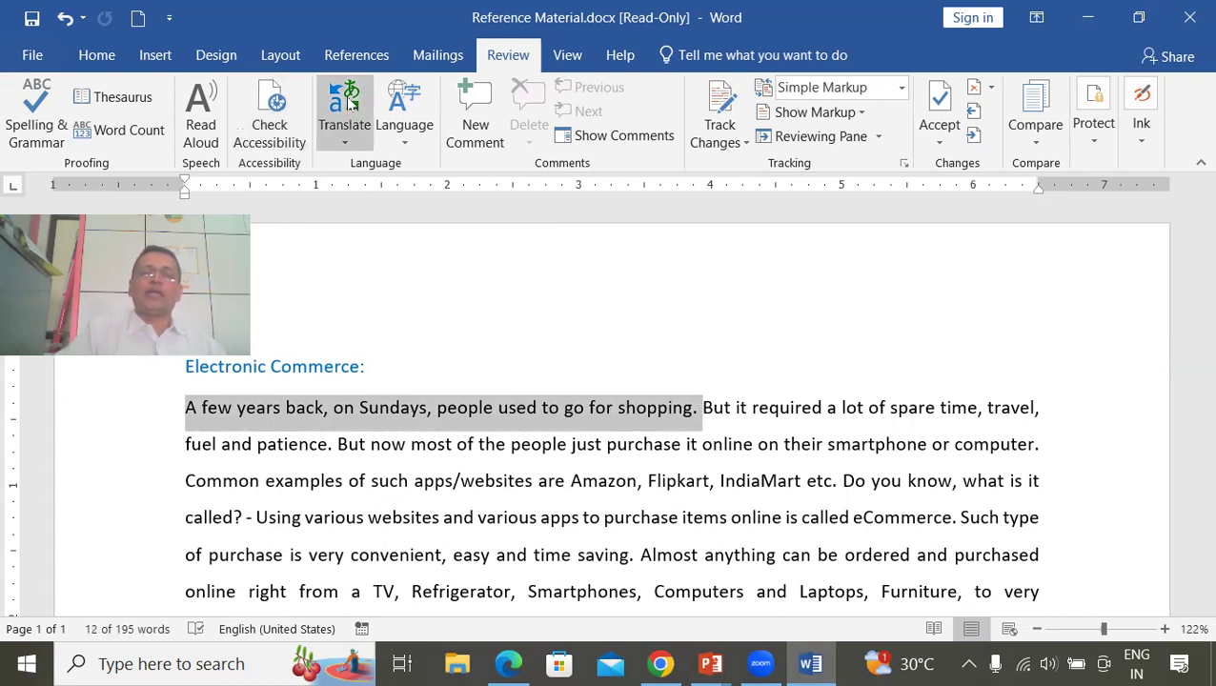
{"action": "left_click", "coordinate": [347, 105]}
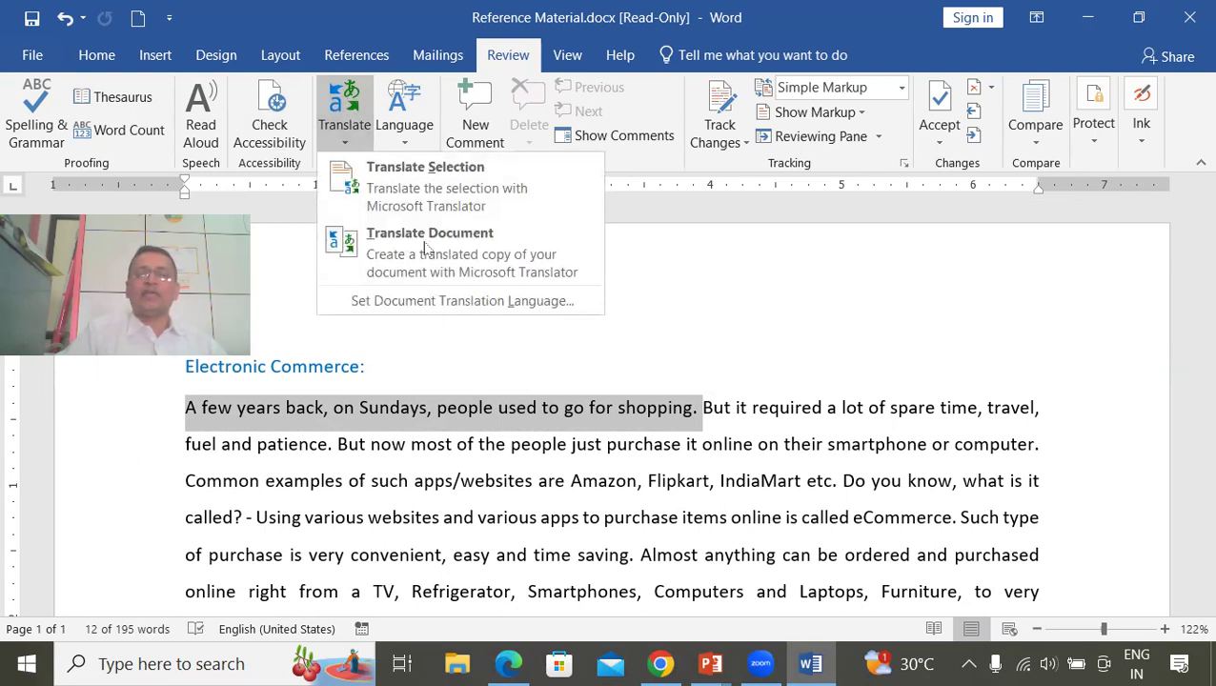
{"action": "left_click", "coordinate": [429, 192]}
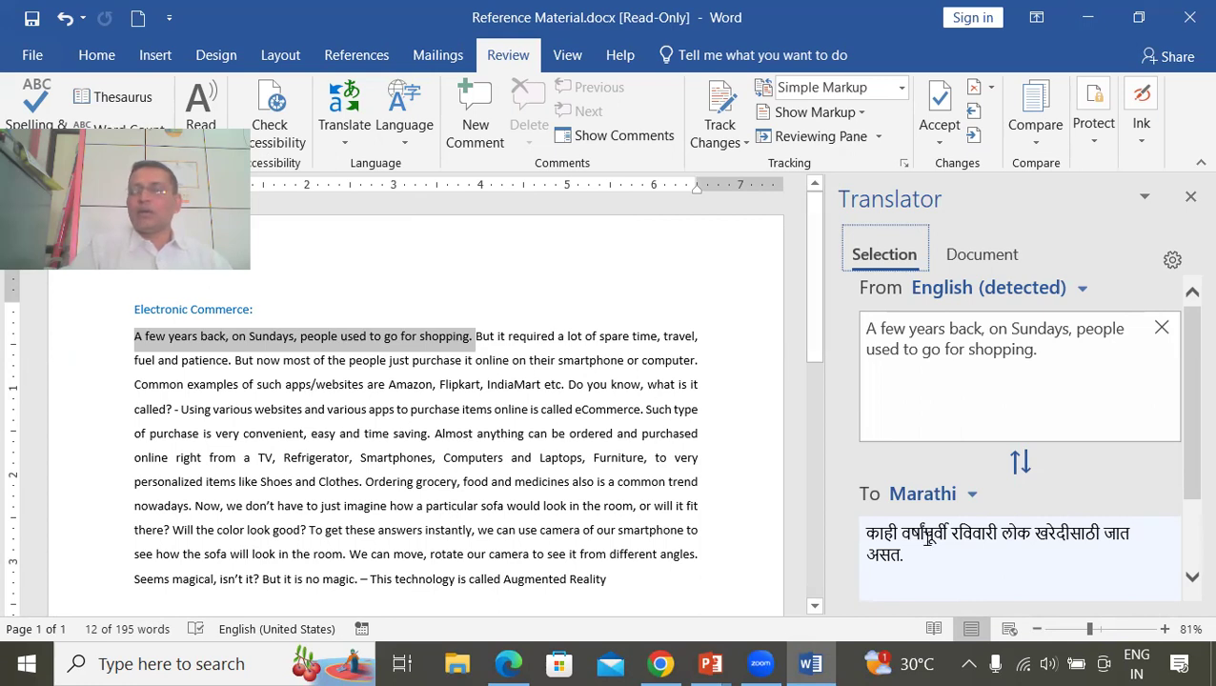
{"action": "left_click", "coordinate": [970, 496]}
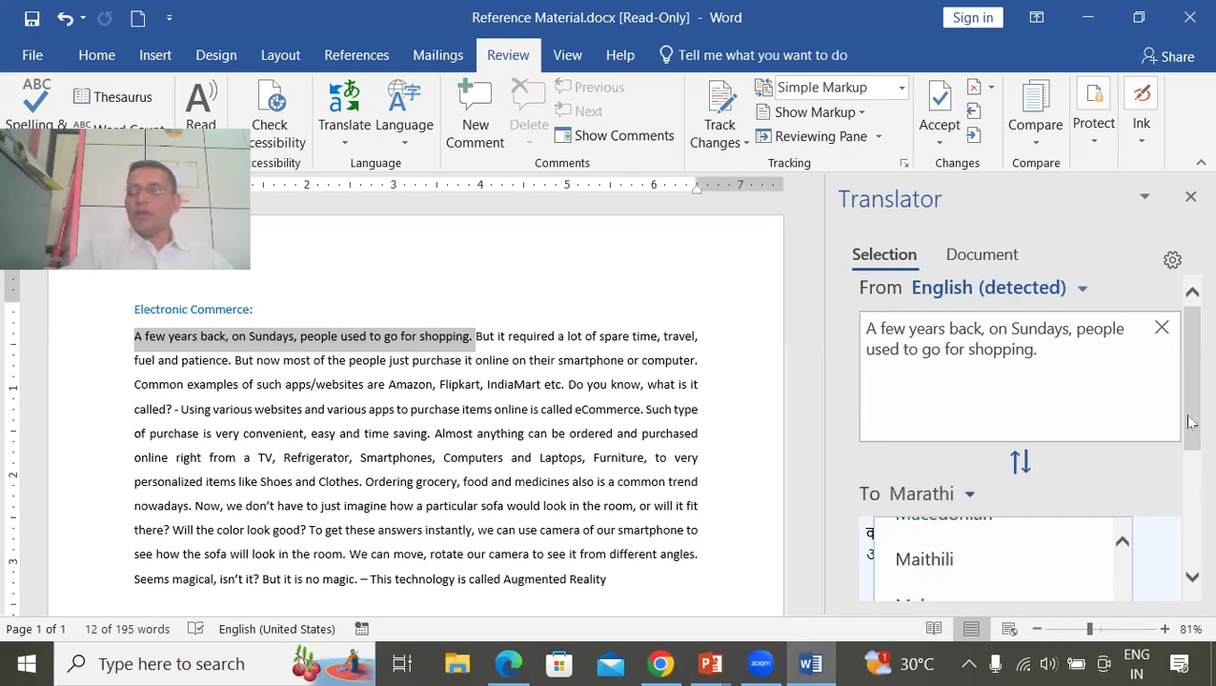
{"action": "scroll", "coordinate": [979, 570], "scroll_direction": "down", "scroll_amount": 3}
{"action": "scroll", "coordinate": [989, 579], "scroll_direction": "up", "scroll_amount": 2}
{"action": "scroll", "coordinate": [988, 579], "scroll_direction": "up", "scroll_amount": 4}
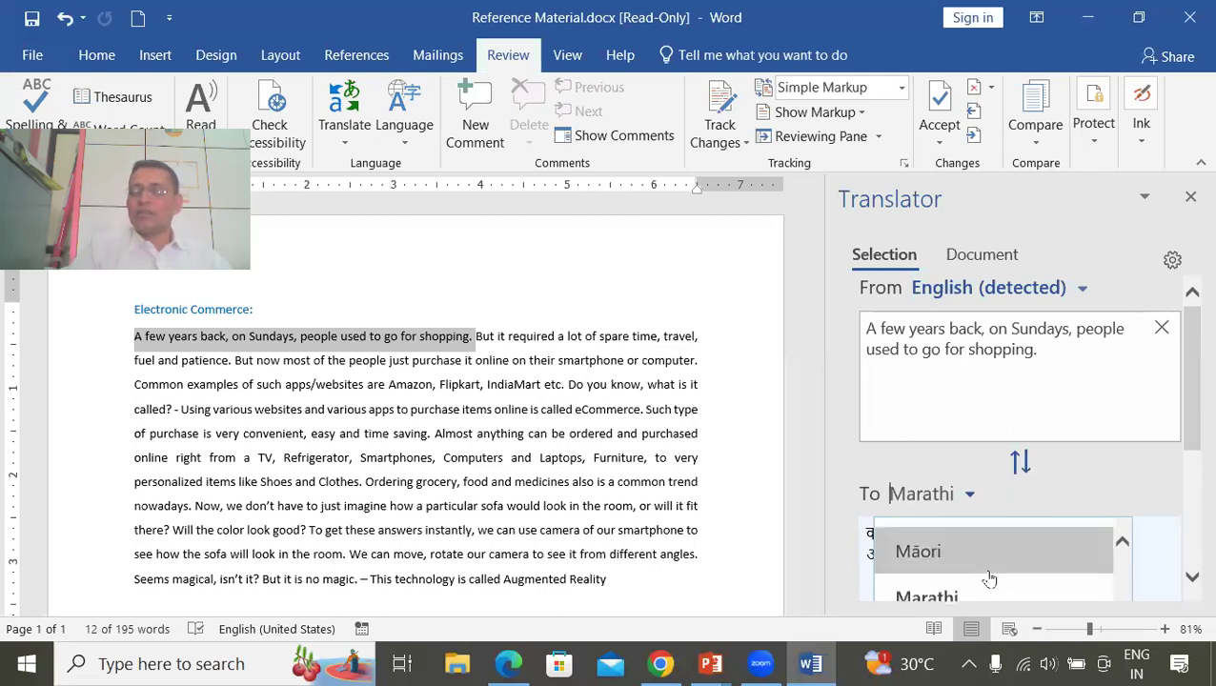
{"action": "scroll", "coordinate": [981, 574], "scroll_direction": "down", "scroll_amount": 3}
{"action": "scroll", "coordinate": [978, 570], "scroll_direction": "down", "scroll_amount": 2}
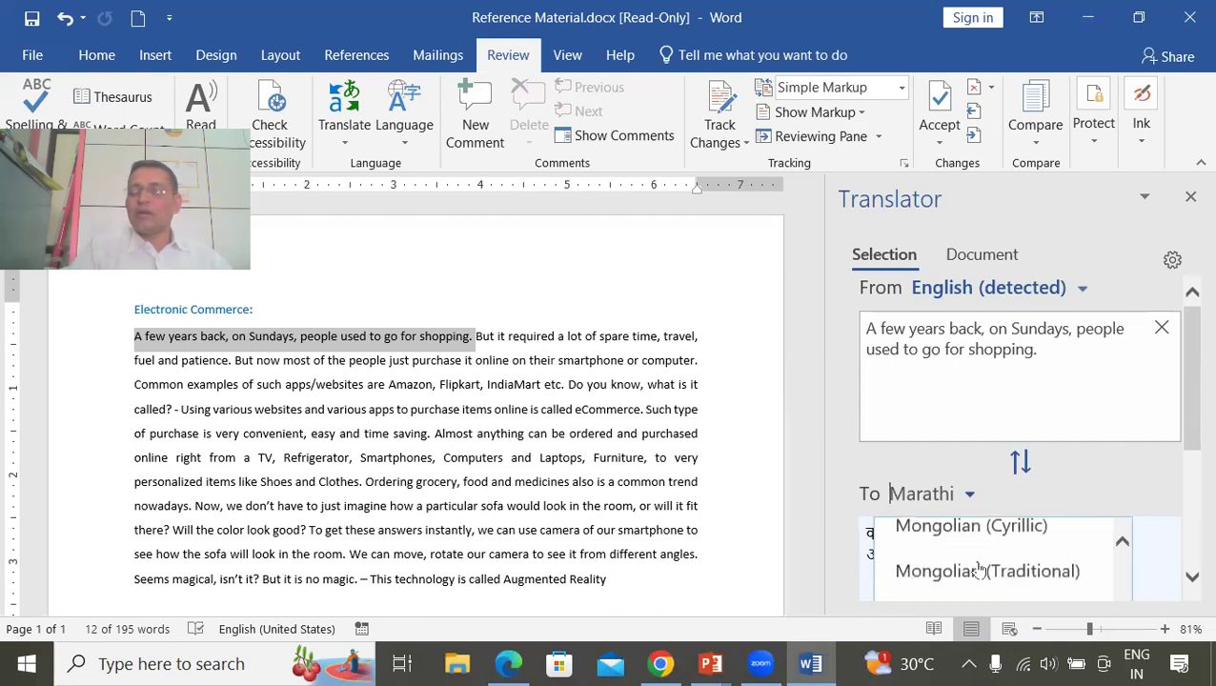
{"action": "scroll", "coordinate": [979, 570], "scroll_direction": "down", "scroll_amount": 3}
{"action": "type", "text": "h"}
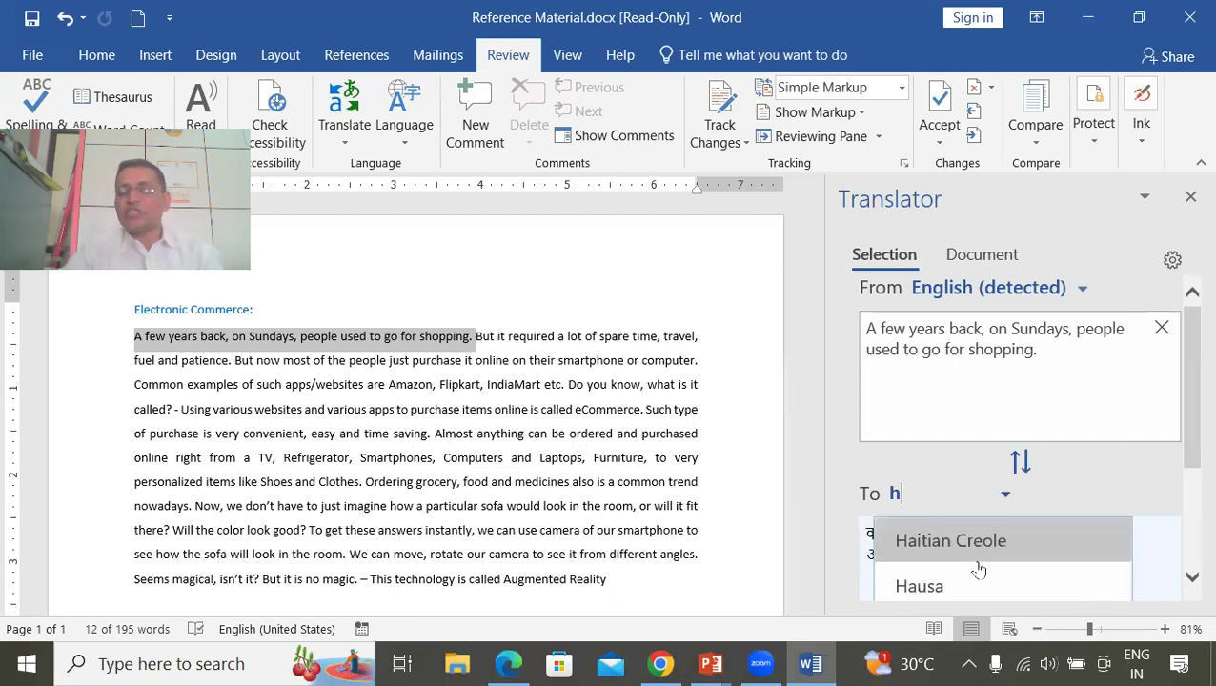
{"action": "type", "text": "i"}
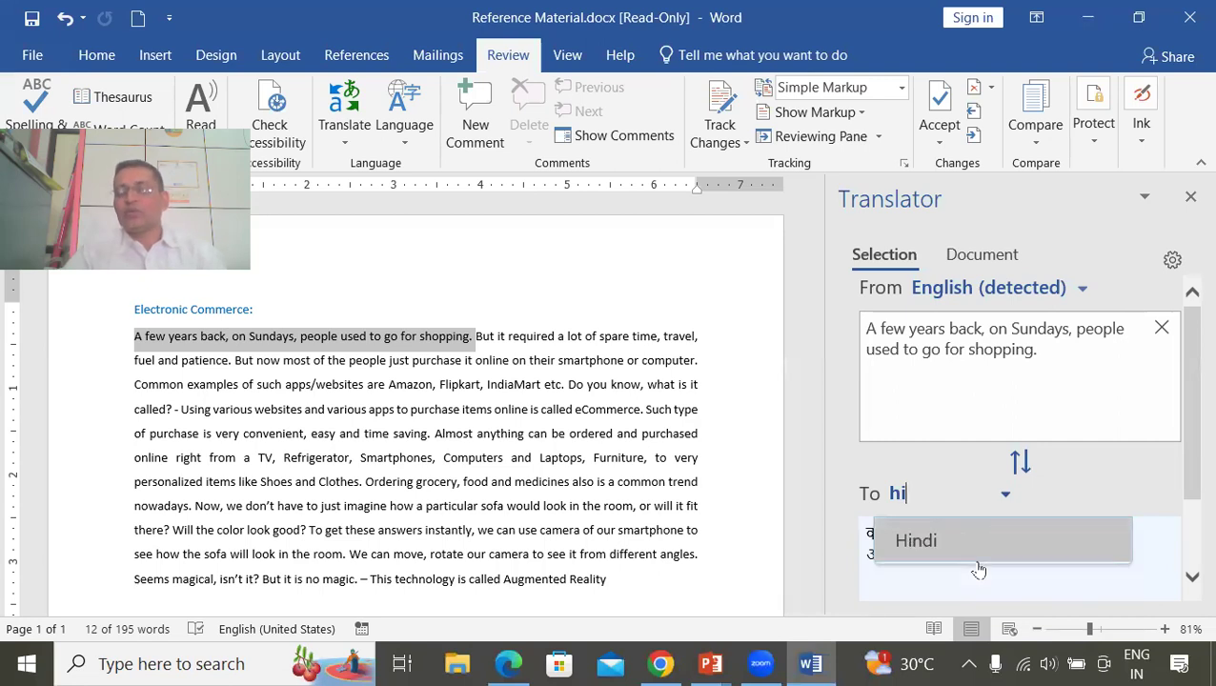
{"action": "left_click", "coordinate": [924, 539]}
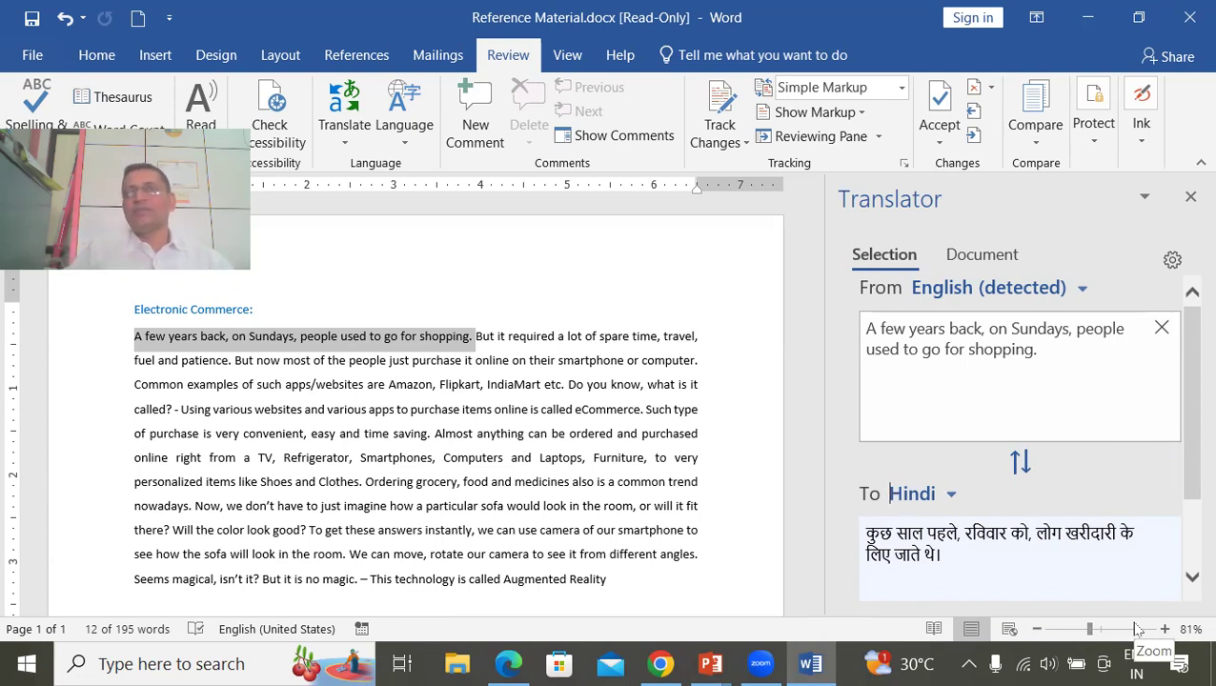
{"action": "left_click", "coordinate": [951, 498]}
{"action": "scroll", "coordinate": [1034, 564], "scroll_direction": "down", "scroll_amount": 2}
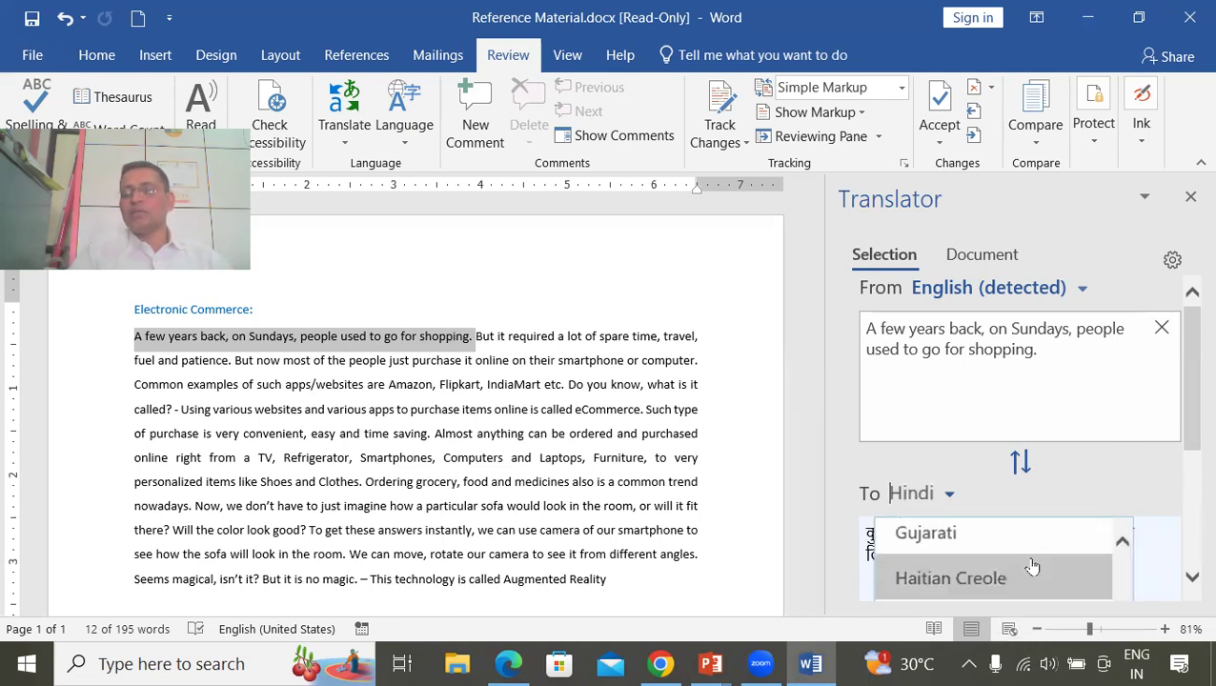
{"action": "left_click", "coordinate": [972, 550]}
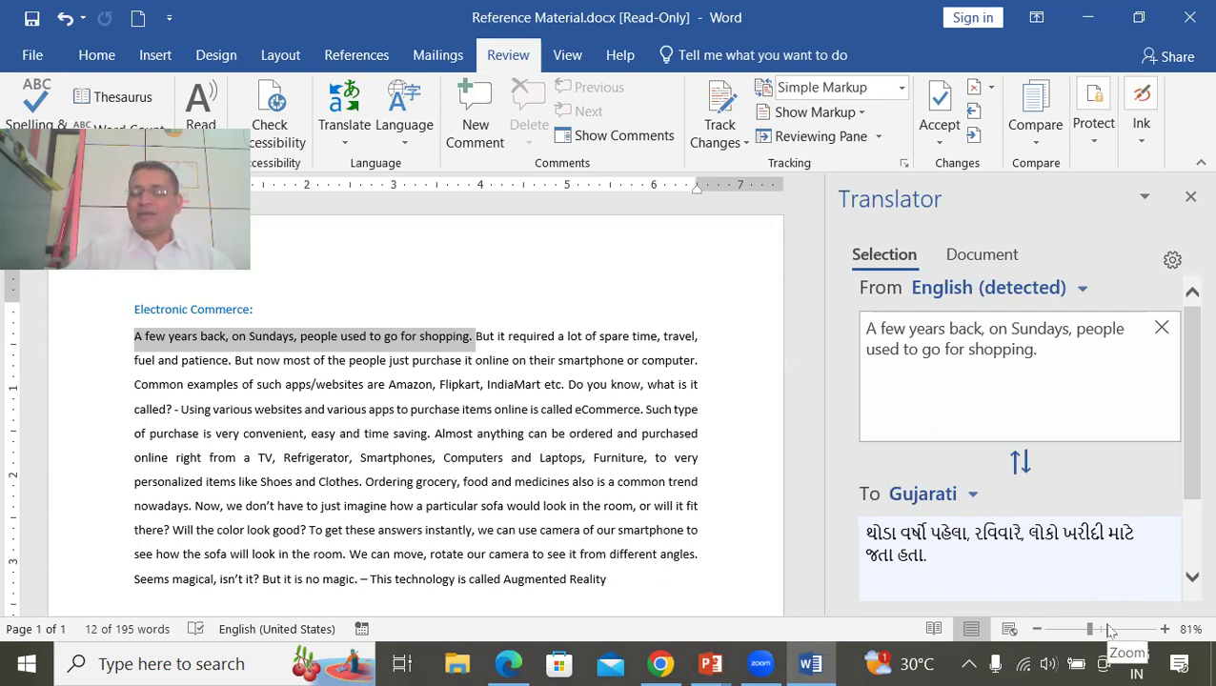
{"action": "left_click", "coordinate": [970, 498]}
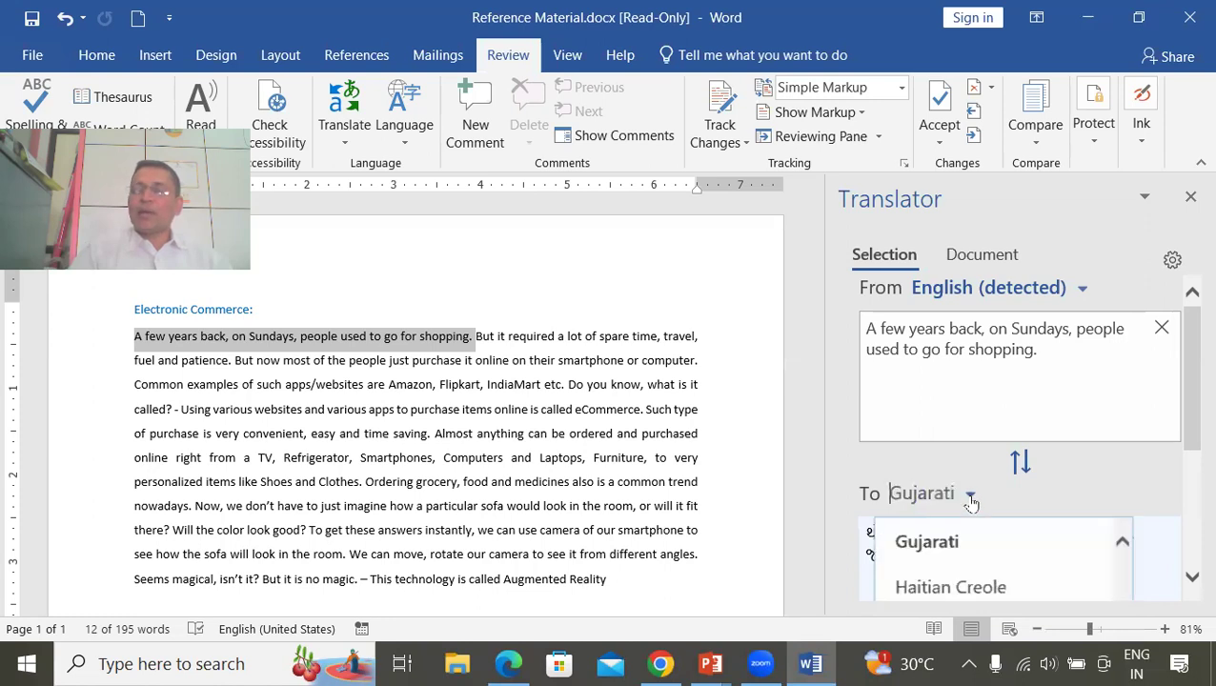
{"action": "left_click", "coordinate": [1123, 541]}
{"action": "left_click", "coordinate": [1123, 542]}
{"action": "left_click", "coordinate": [1123, 541]}
{"action": "left_click", "coordinate": [1122, 541]}
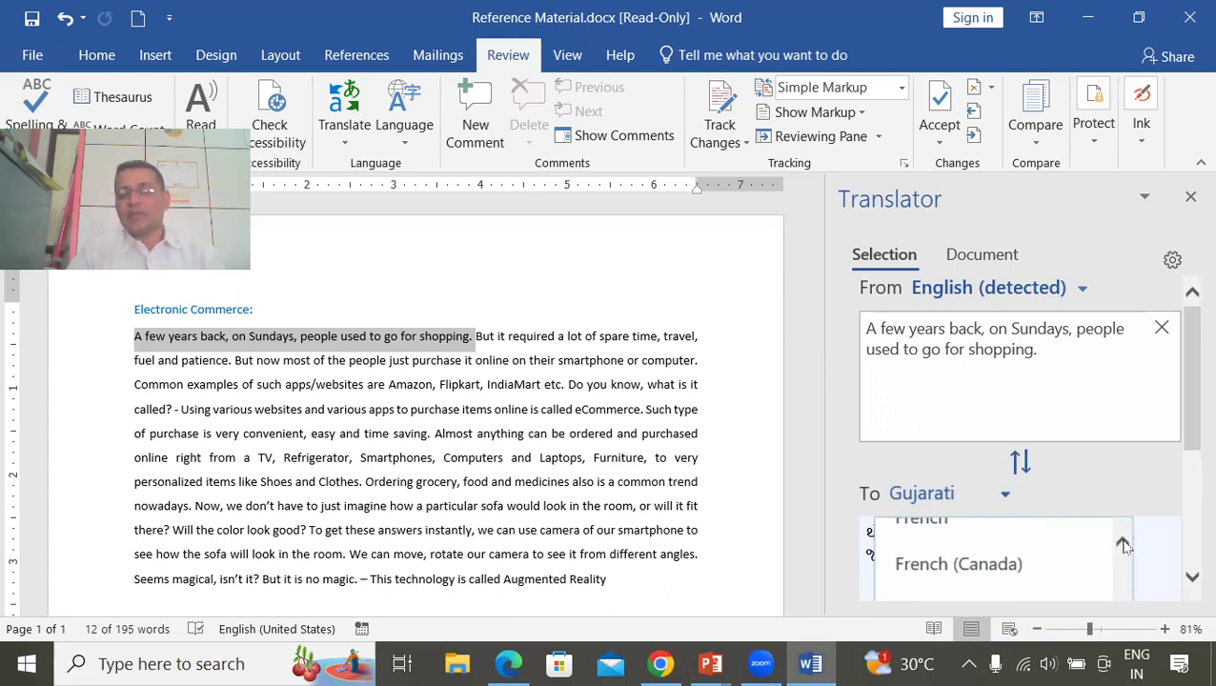
{"action": "left_click", "coordinate": [1004, 496]}
{"action": "left_click", "coordinate": [959, 502]}
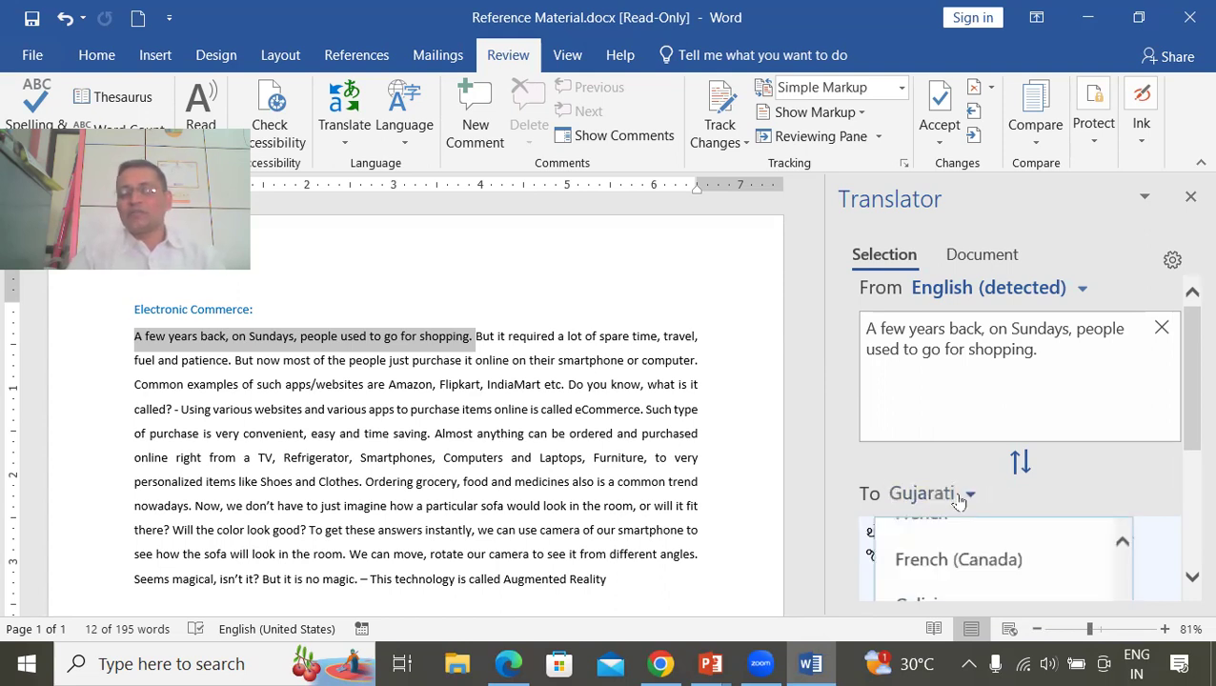
{"action": "type", "text": "ger"}
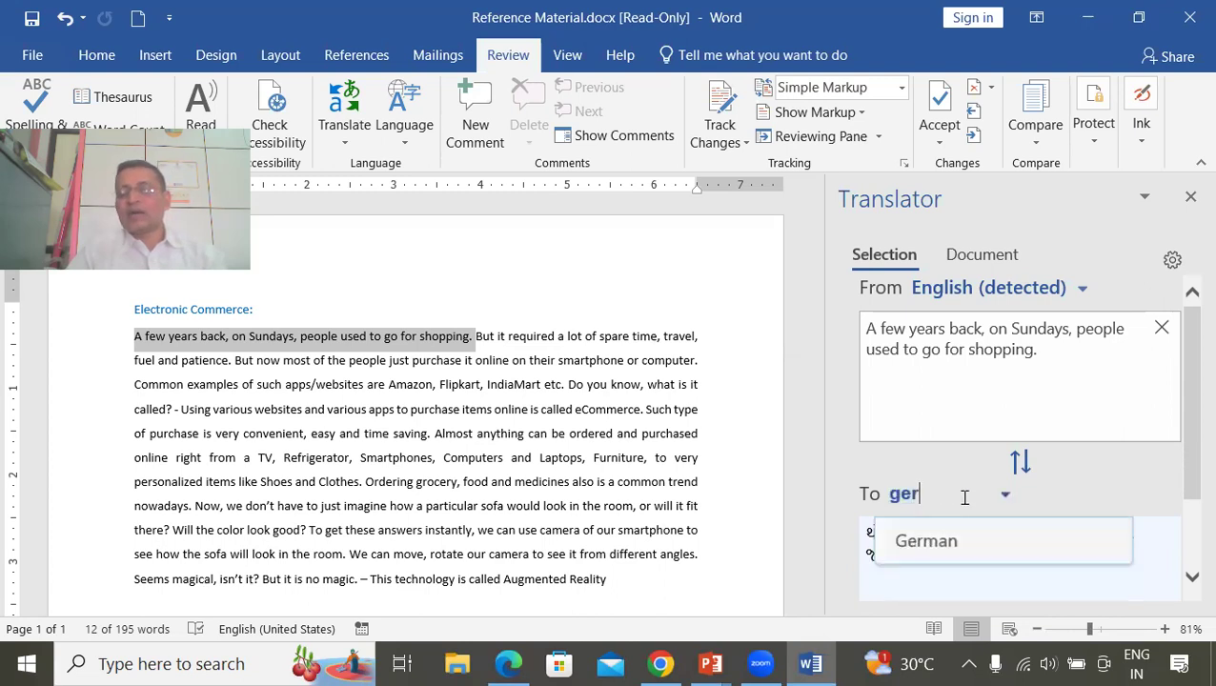
{"action": "left_click", "coordinate": [953, 542]}
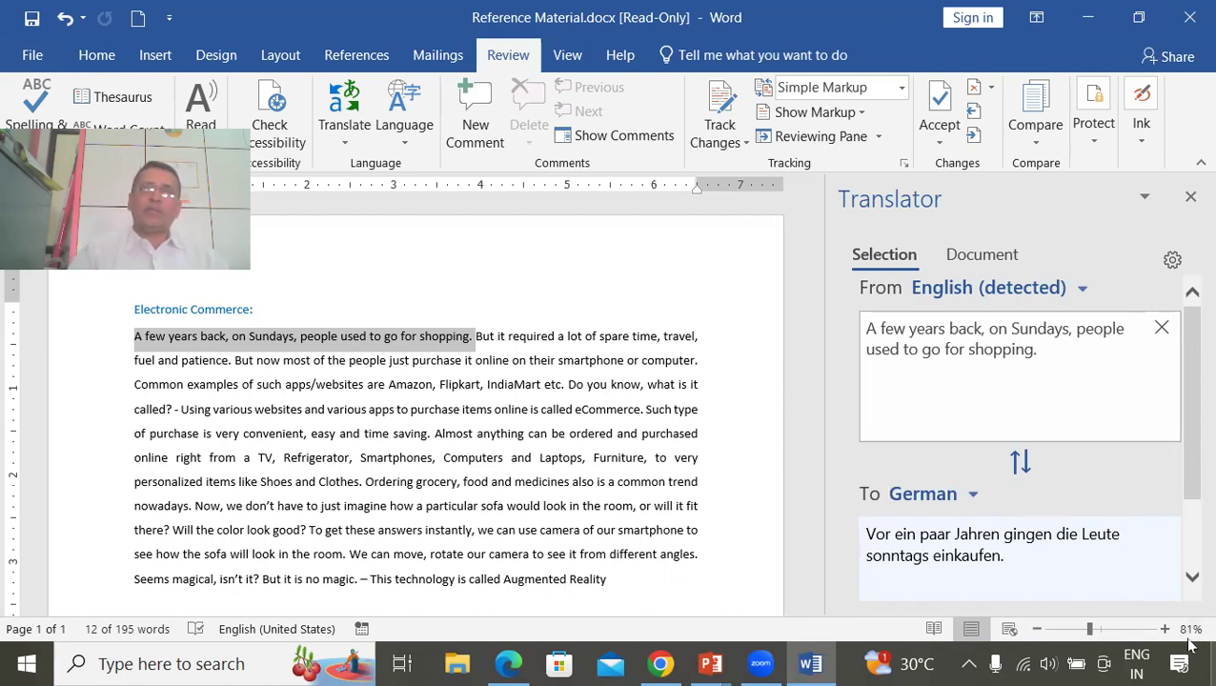
{"action": "left_click", "coordinate": [969, 497]}
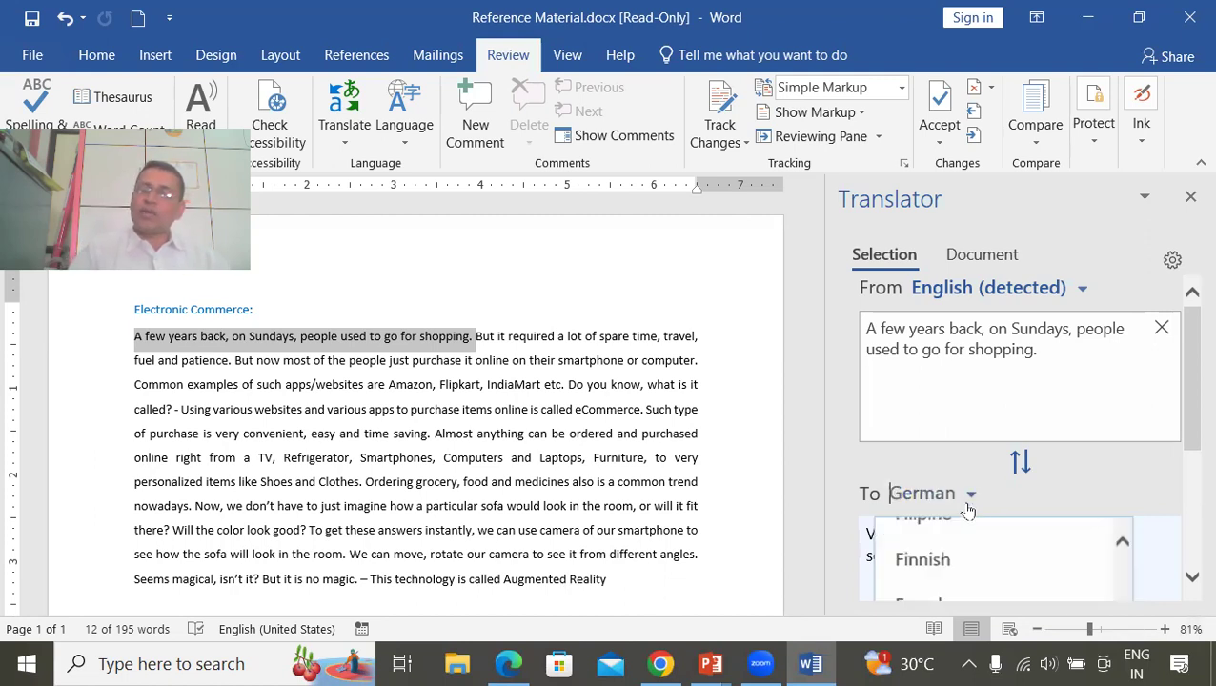
{"action": "scroll", "coordinate": [994, 554], "scroll_direction": "up", "scroll_amount": 4}
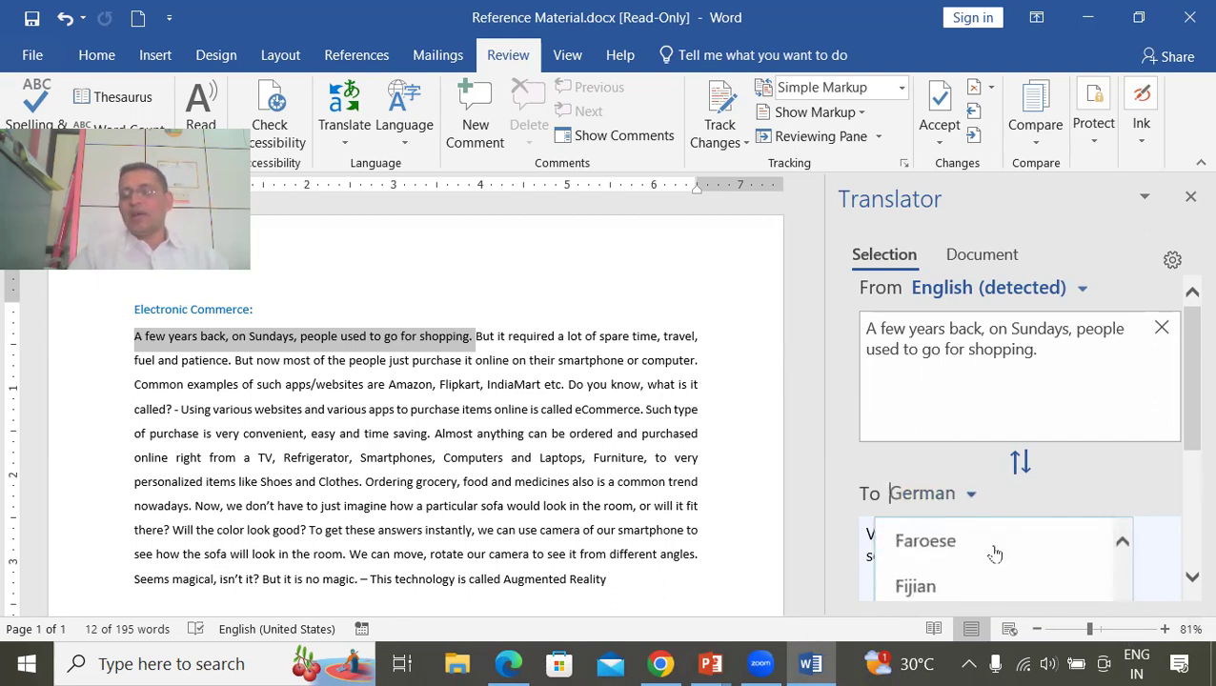
{"action": "type", "text": "mar"}
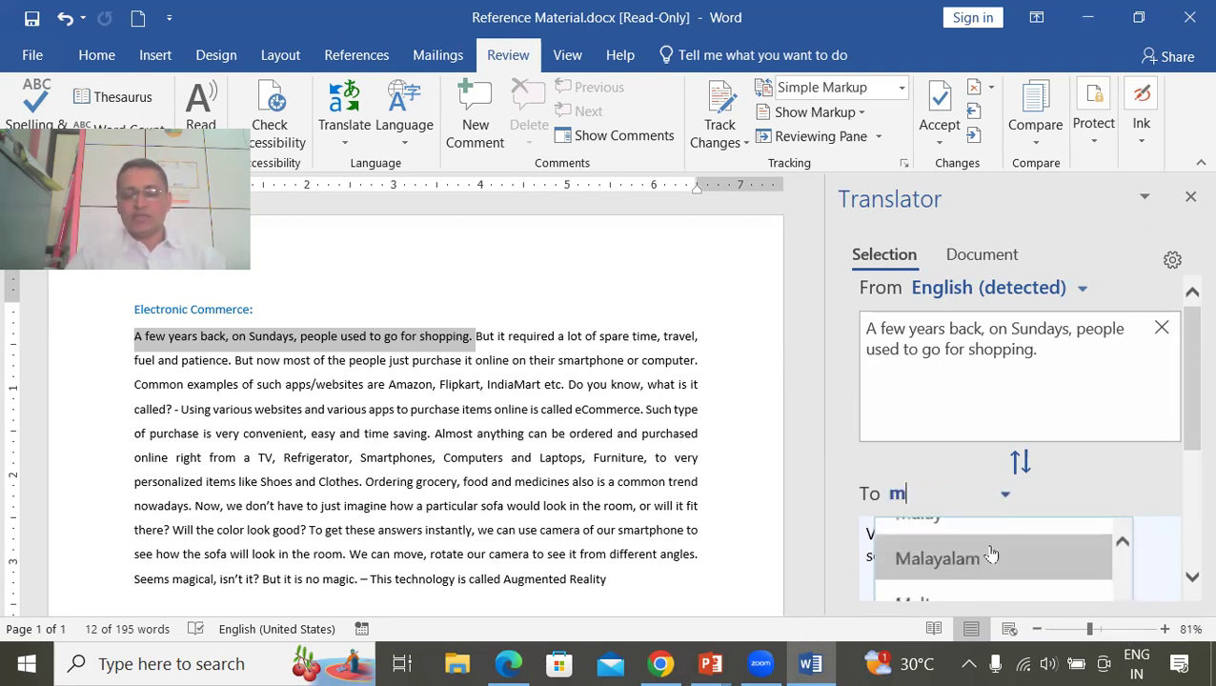
{"action": "left_click", "coordinate": [991, 554]}
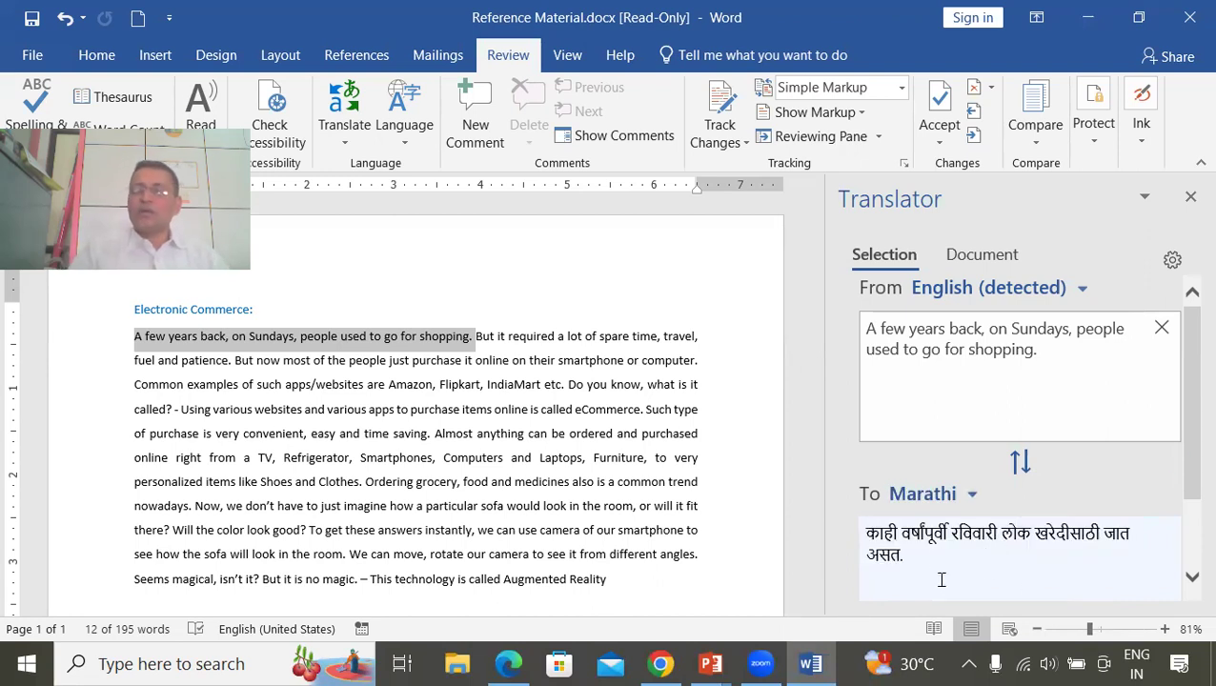
Try inserting the Marathi translation below the paragraph using the Translator pane's Insert.
{"action": "left_click_drag", "start_coordinate": [921, 553], "coordinate": [855, 529]}
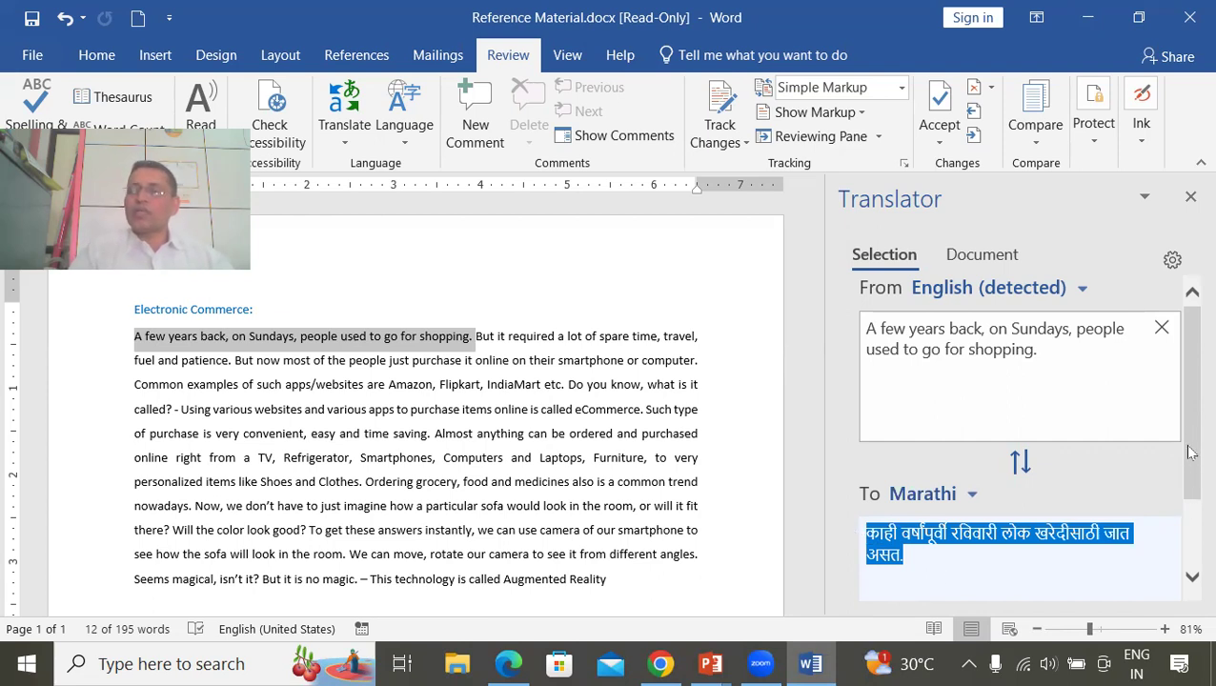
{"action": "left_click", "coordinate": [1191, 577]}
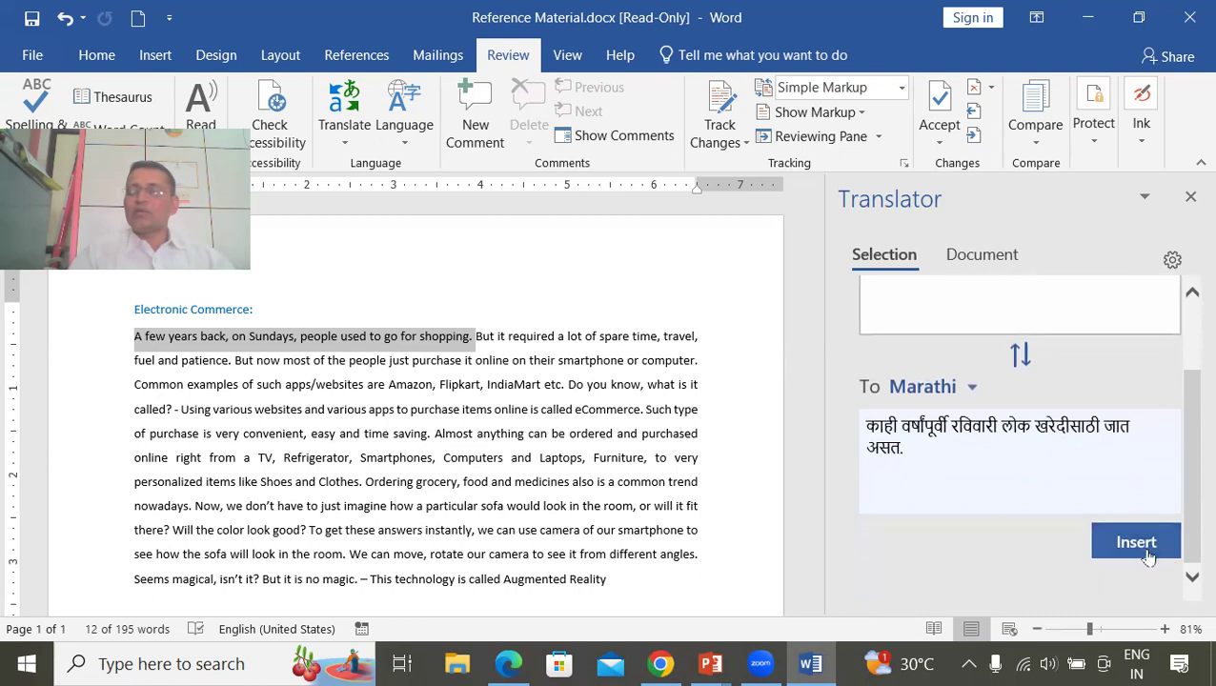
{"action": "left_click", "coordinate": [476, 341]}
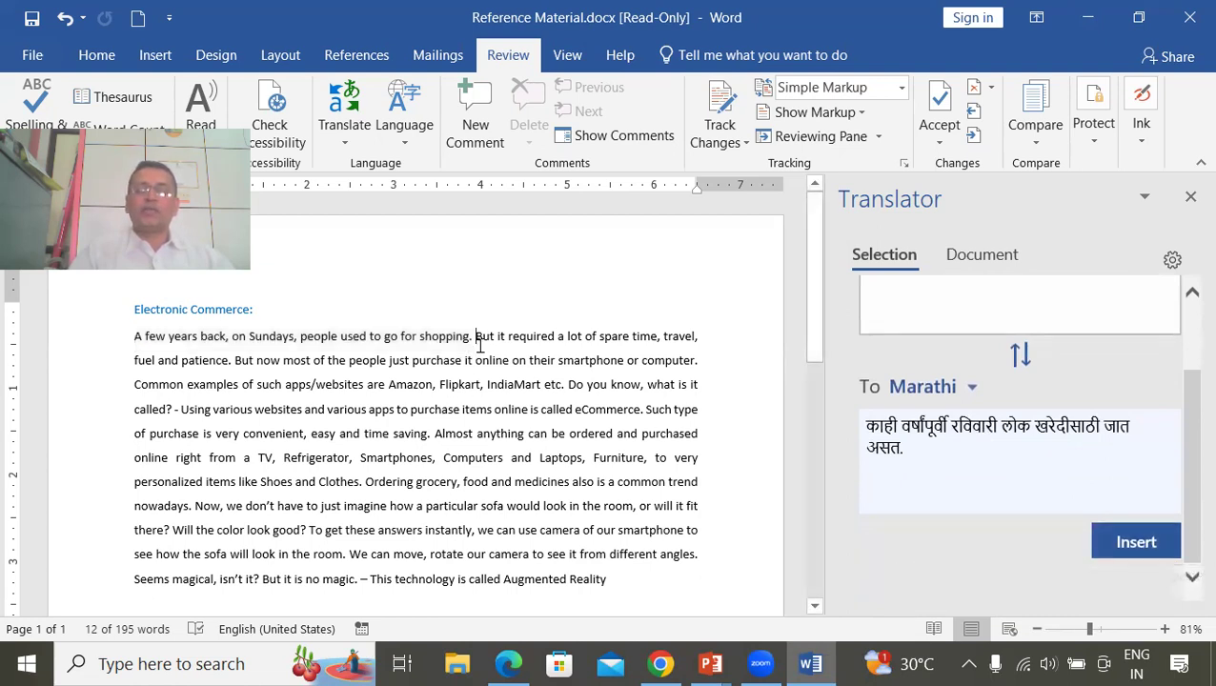
{"action": "left_click", "coordinate": [357, 602]}
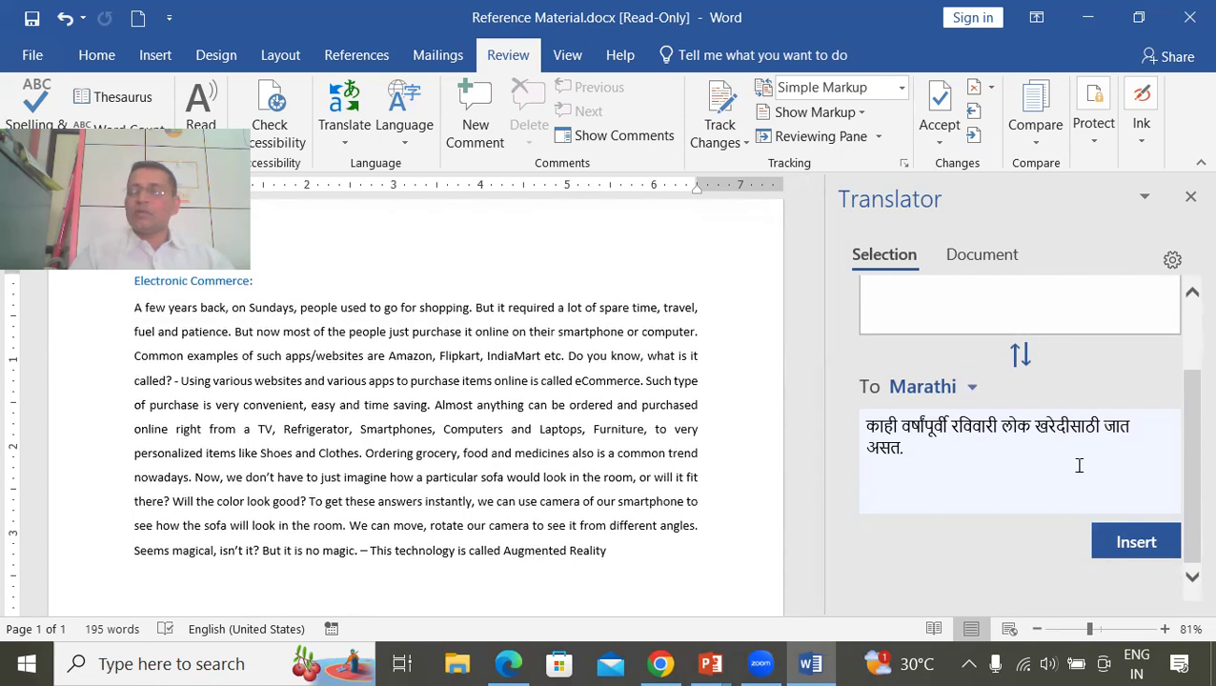
{"action": "left_click", "coordinate": [1148, 541]}
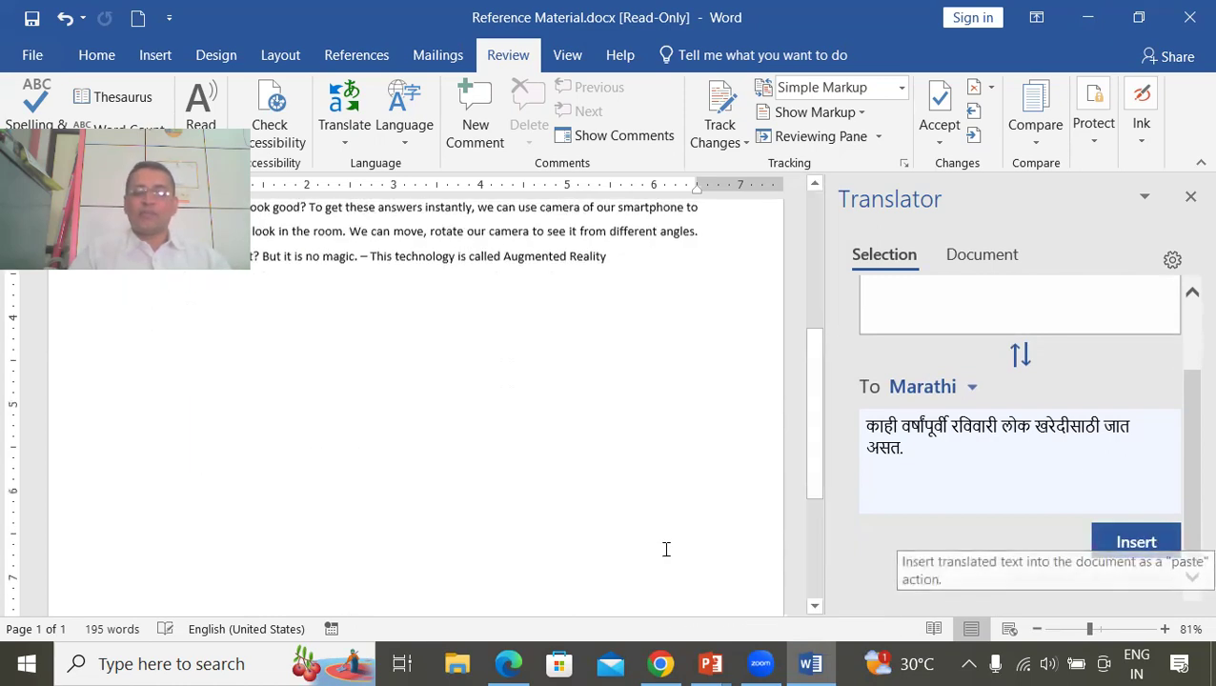
{"action": "scroll", "coordinate": [309, 497], "scroll_direction": "up", "scroll_amount": 5}
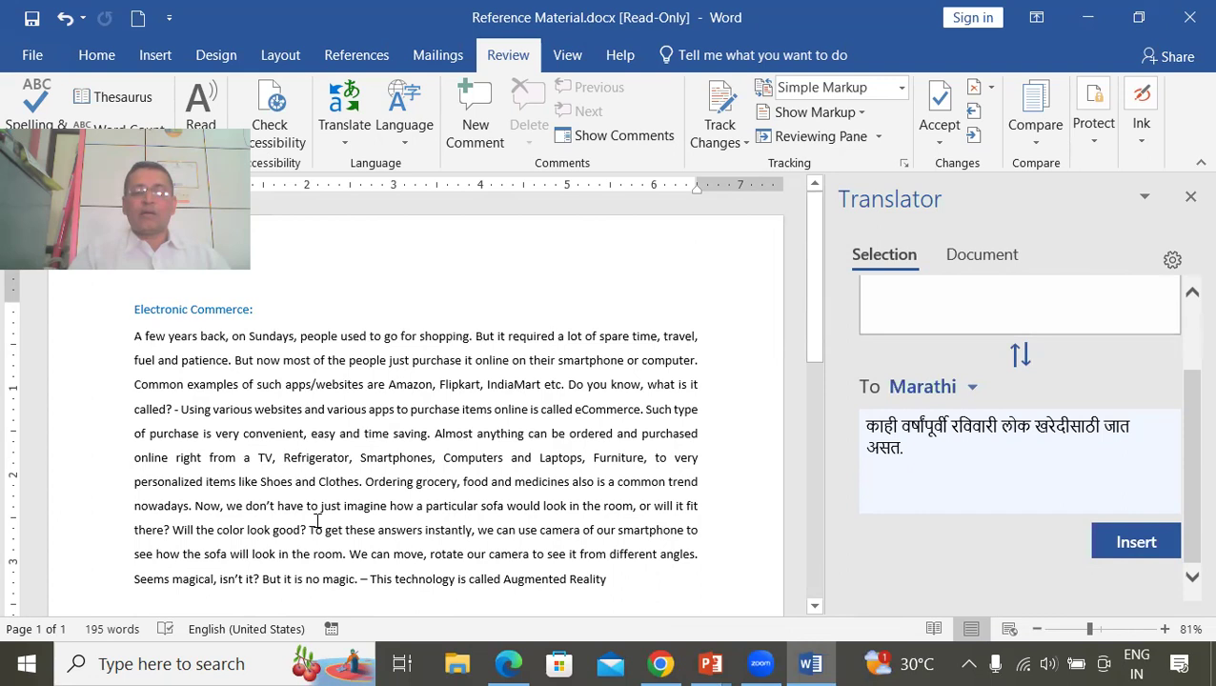
{"action": "scroll", "coordinate": [324, 522], "scroll_direction": "down", "scroll_amount": 5}
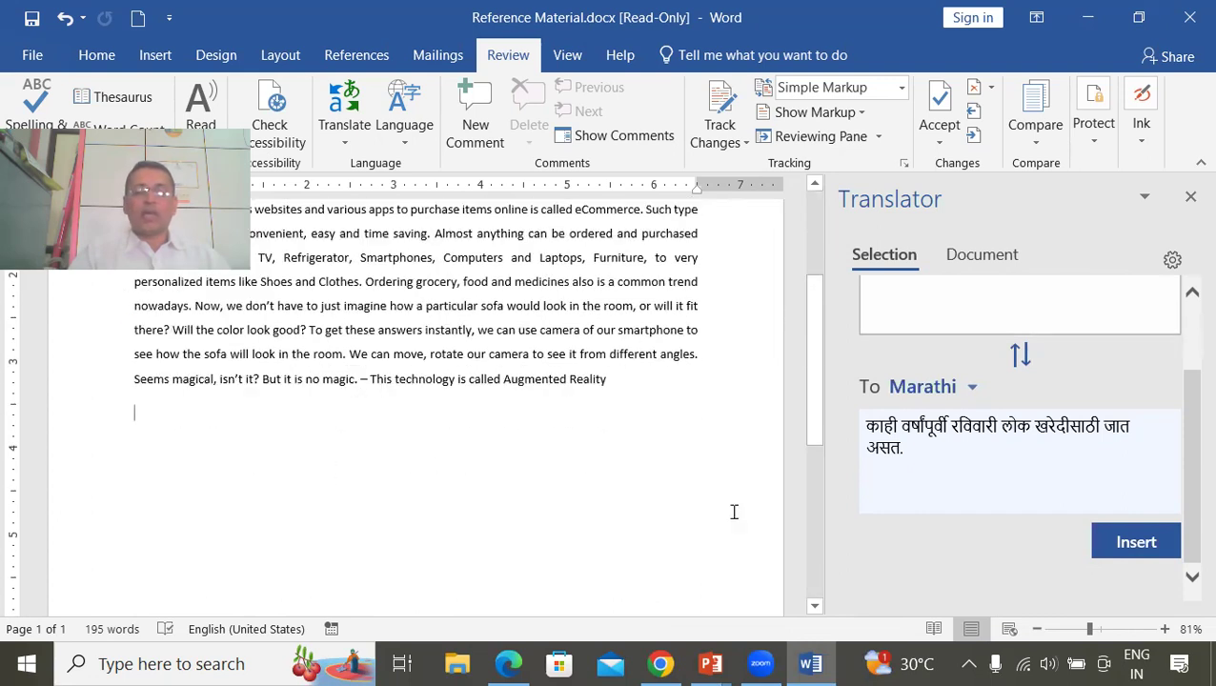
{"action": "left_click", "coordinate": [1153, 541]}
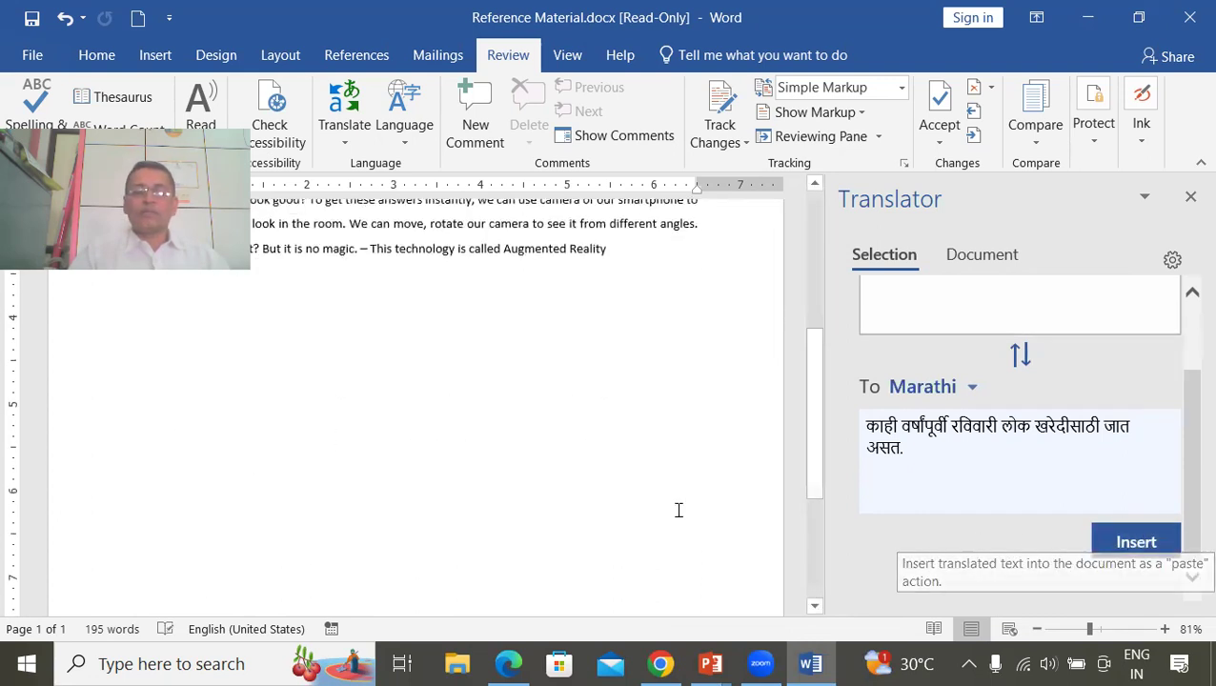
{"action": "scroll", "coordinate": [672, 509], "scroll_direction": "up", "scroll_amount": 7}
{"action": "scroll", "coordinate": [605, 523], "scroll_direction": "down", "scroll_amount": 2}
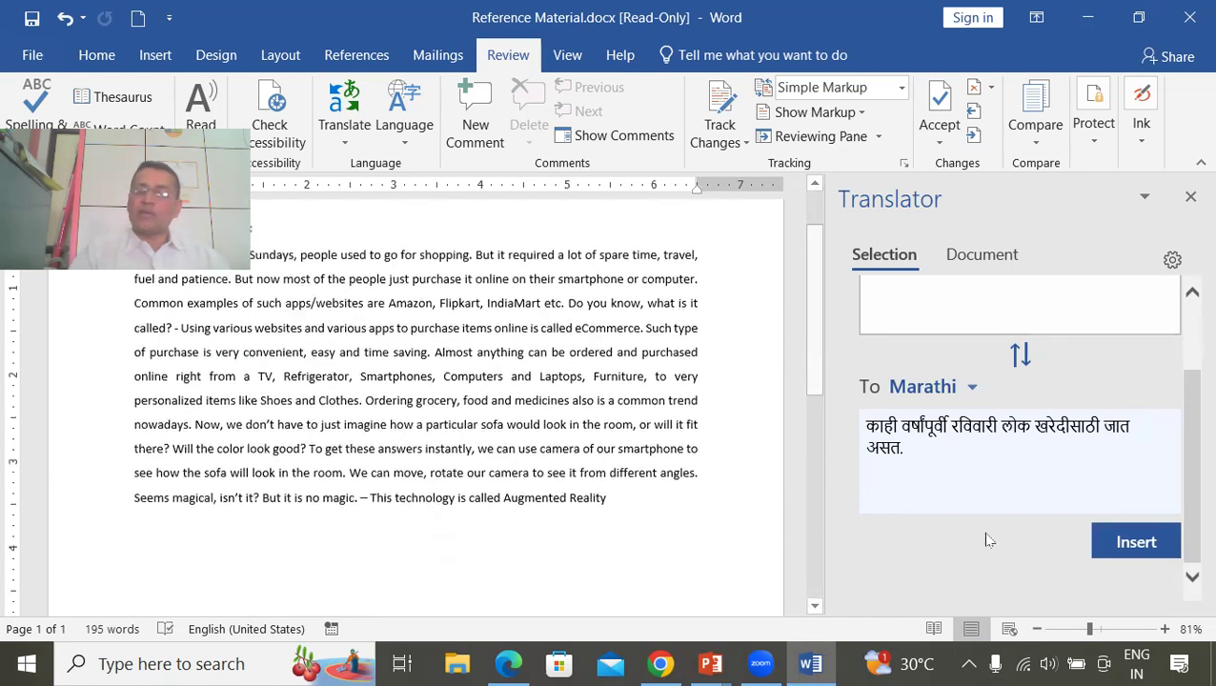
Select the whole Marathi translation text in the Translator pane.
{"action": "triple_click", "coordinate": [919, 455]}
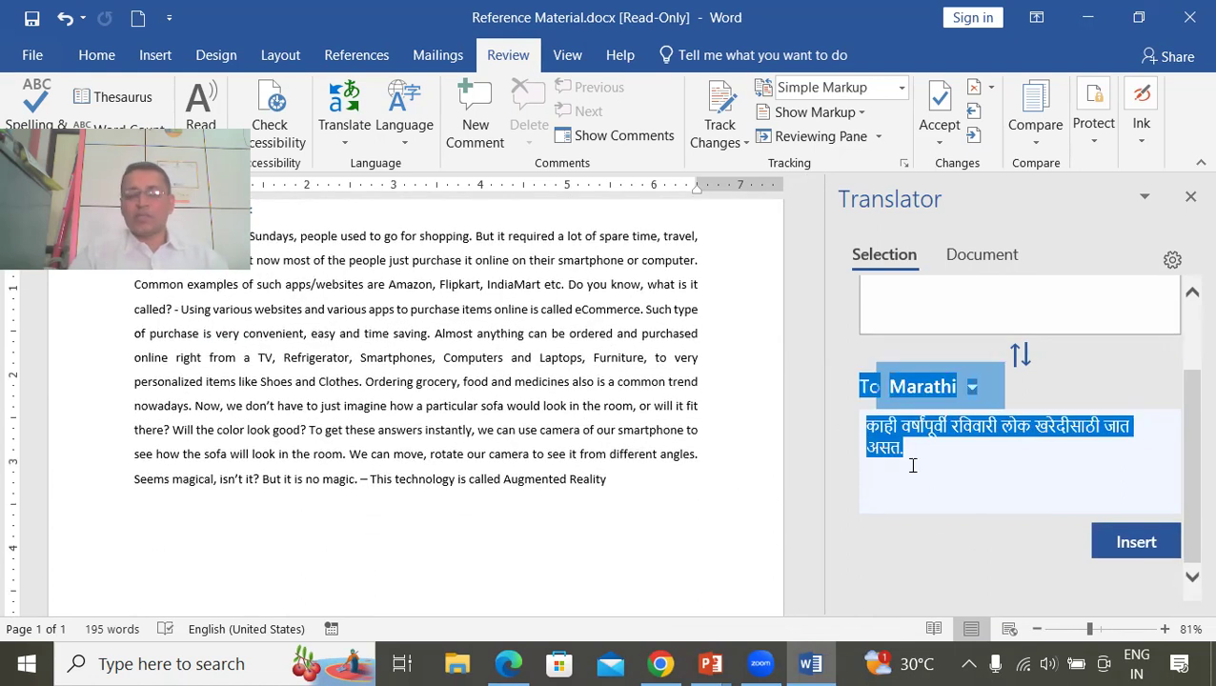
{"action": "left_click", "coordinate": [917, 462]}
{"action": "double_click", "coordinate": [916, 462]}
{"action": "triple_click", "coordinate": [873, 441]}
Copy the Marathi translation and paste it on the empty line below the Augmented Reality paragraph.
{"action": "left_click", "coordinate": [910, 448]}
{"action": "right_click", "coordinate": [903, 448]}
{"action": "left_click", "coordinate": [879, 452]}
{"action": "left_click_drag", "start_coordinate": [869, 426], "coordinate": [907, 449]}
{"action": "key", "text": "ctrl+c"}
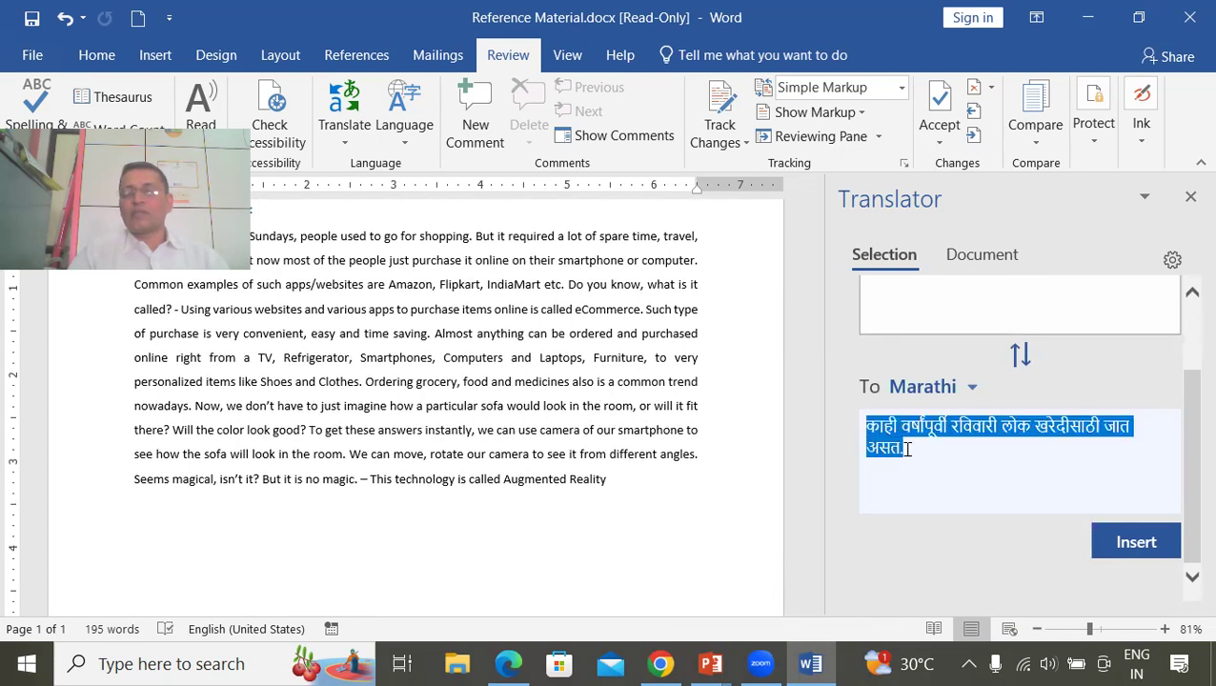
{"action": "left_click", "coordinate": [370, 519]}
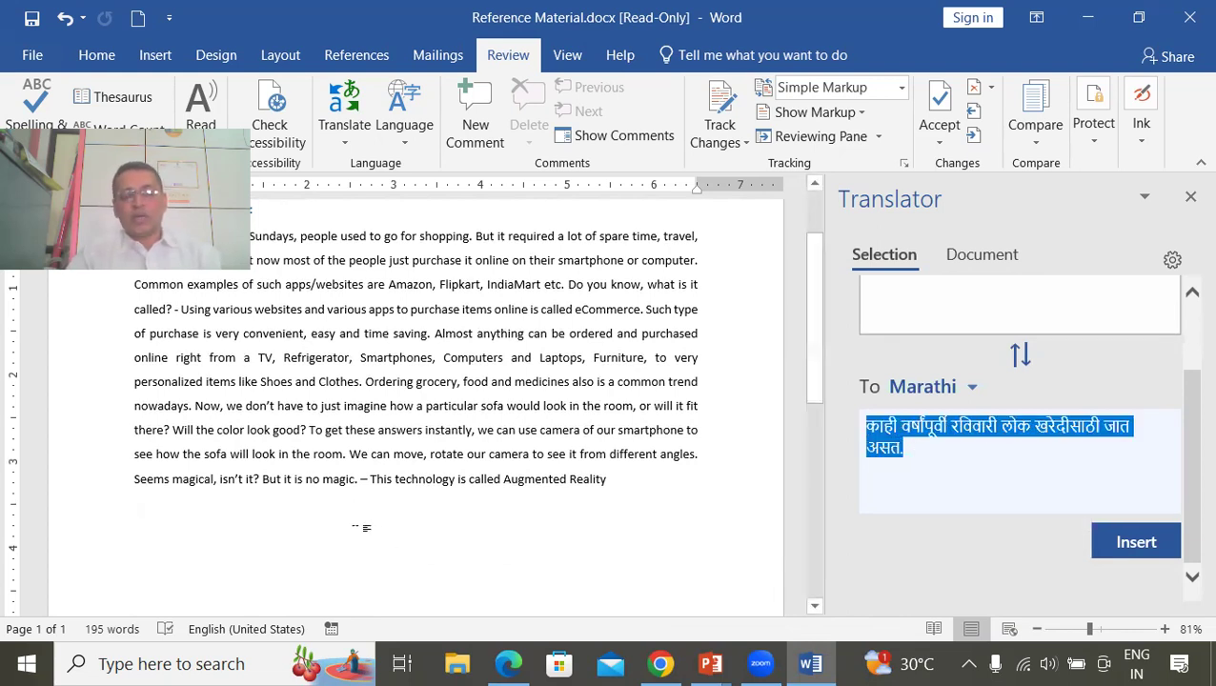
{"action": "key", "text": "ctrl+v"}
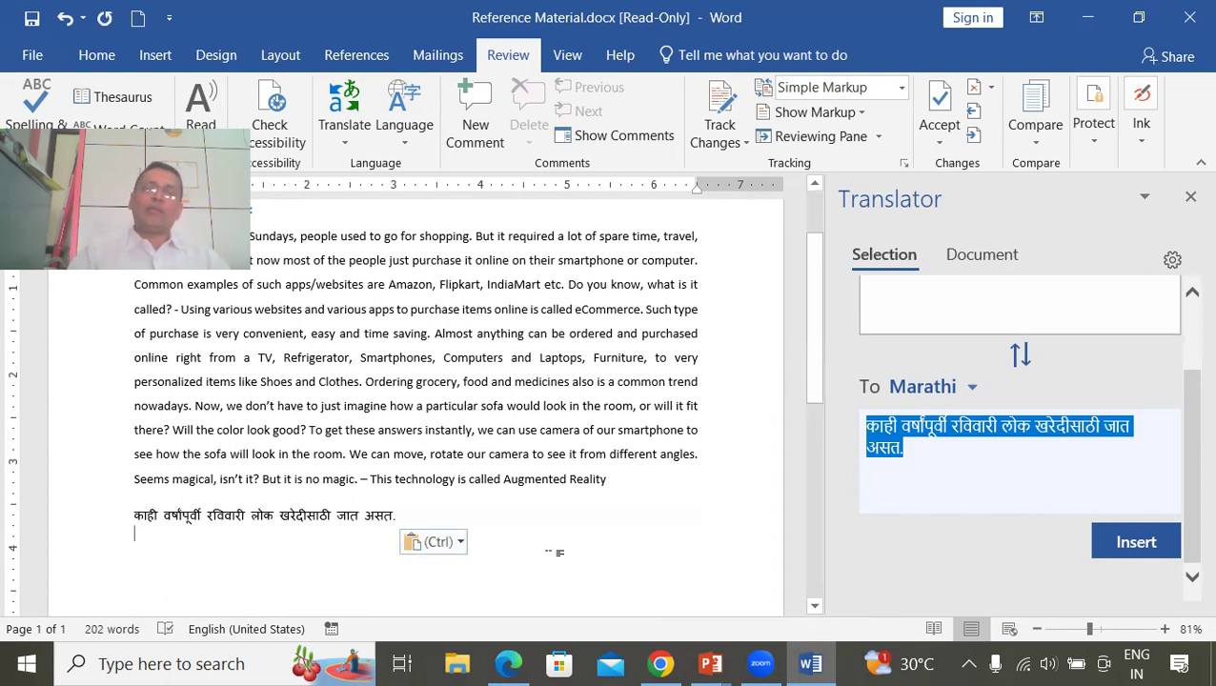
{"action": "scroll", "coordinate": [403, 460], "scroll_direction": "up", "scroll_amount": 2}
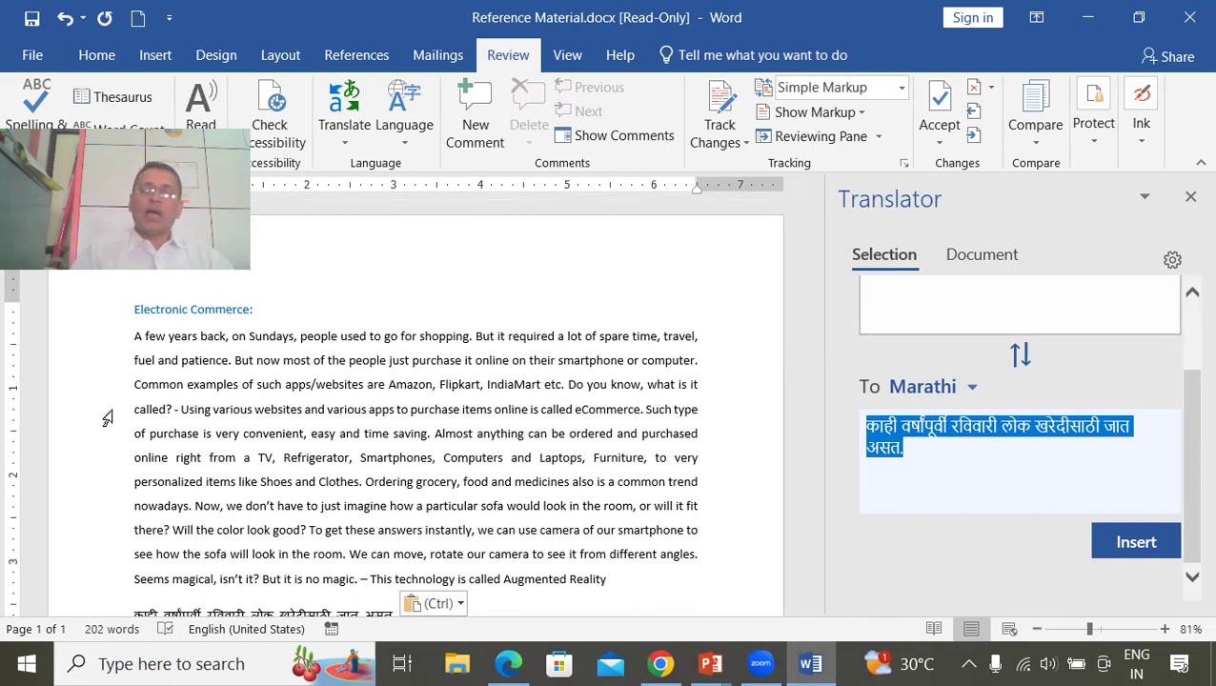
Close the Translator pane and translate the whole document from English to Marathi.
{"action": "left_click", "coordinate": [1190, 199]}
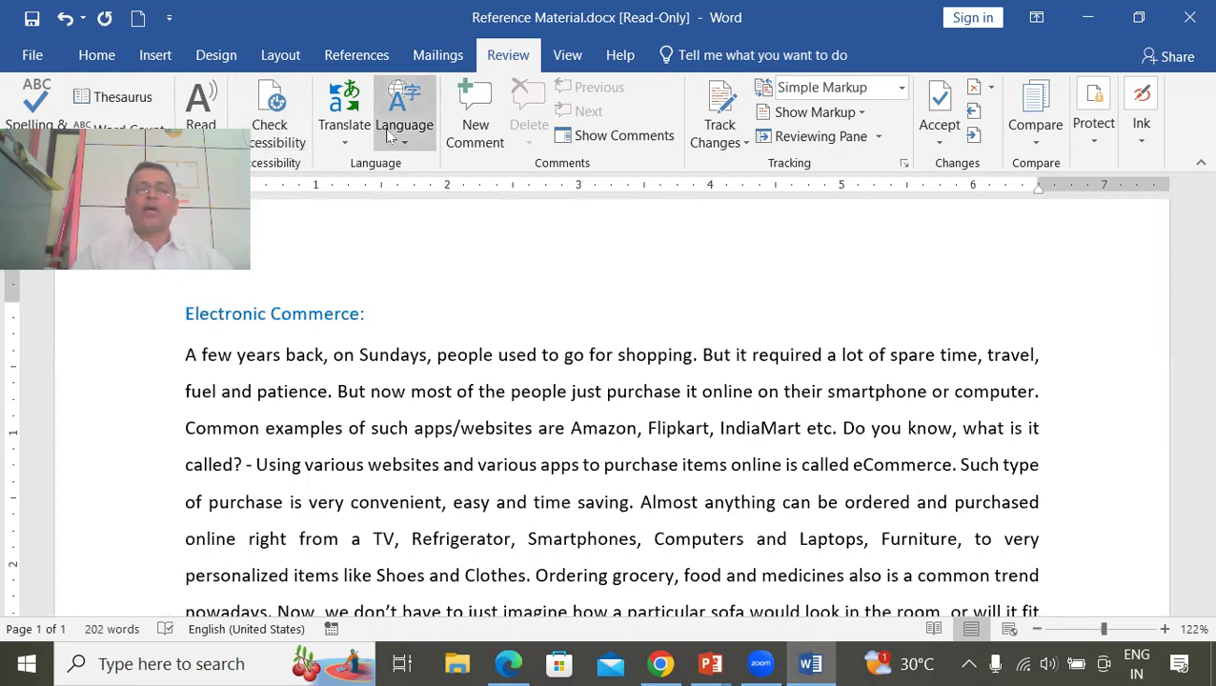
{"action": "left_click", "coordinate": [349, 133]}
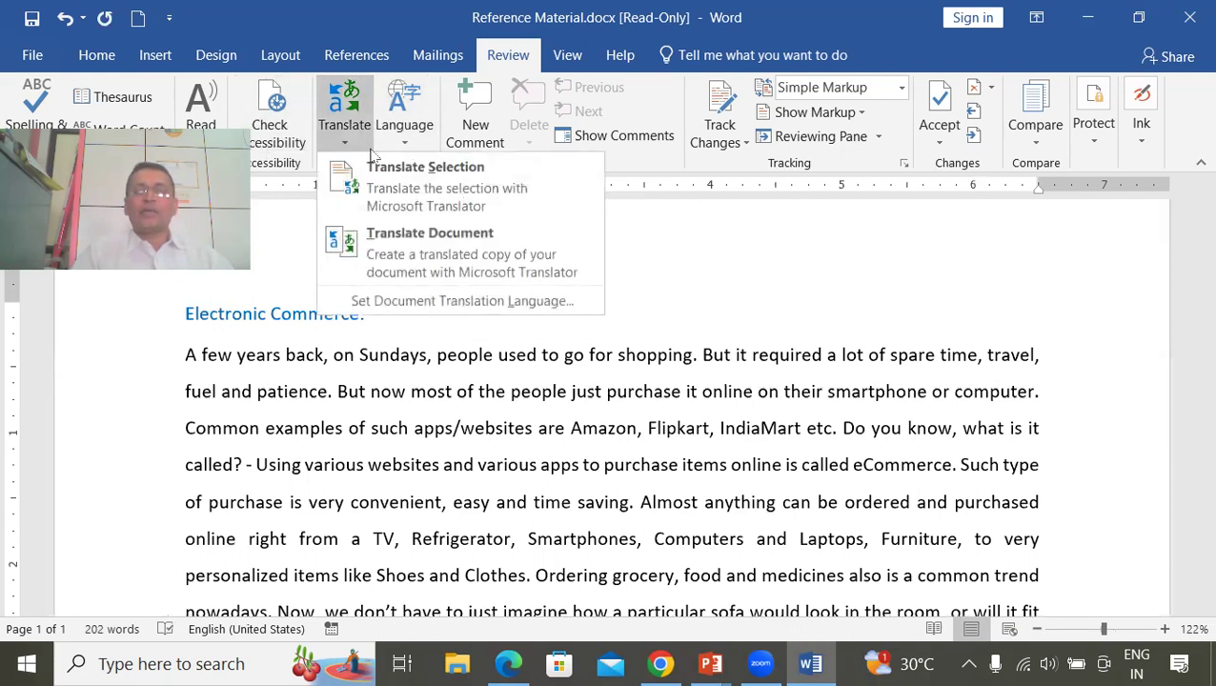
{"action": "left_click", "coordinate": [456, 251]}
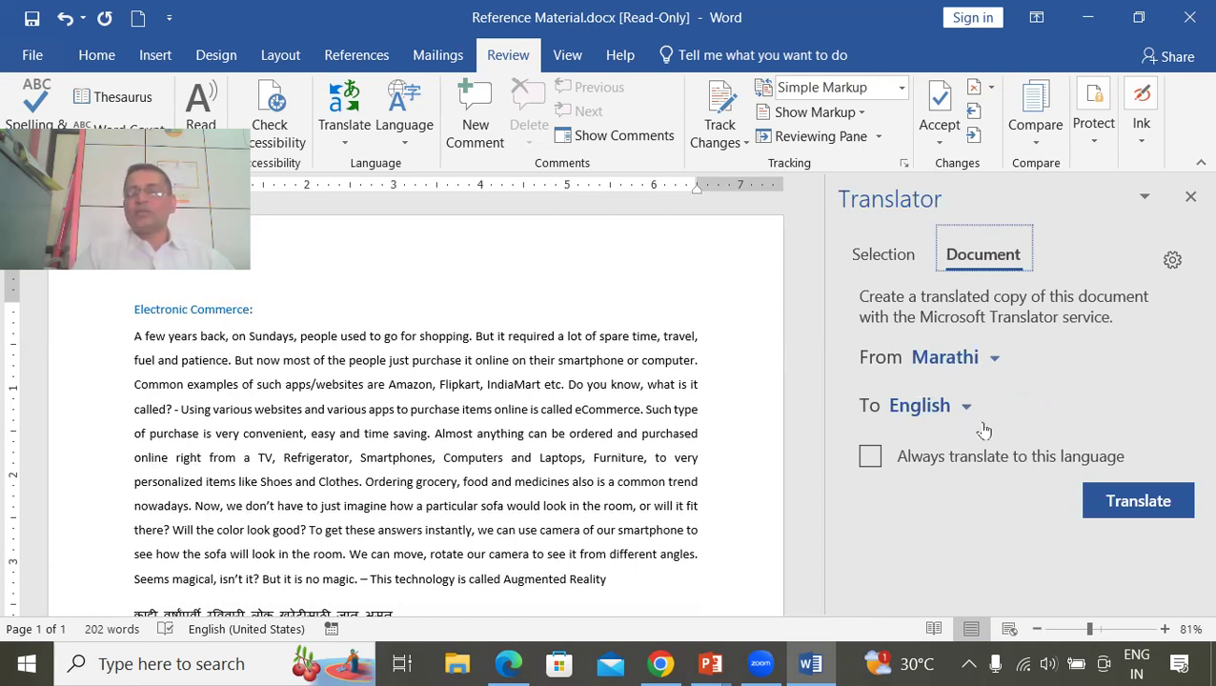
{"action": "left_click", "coordinate": [992, 361]}
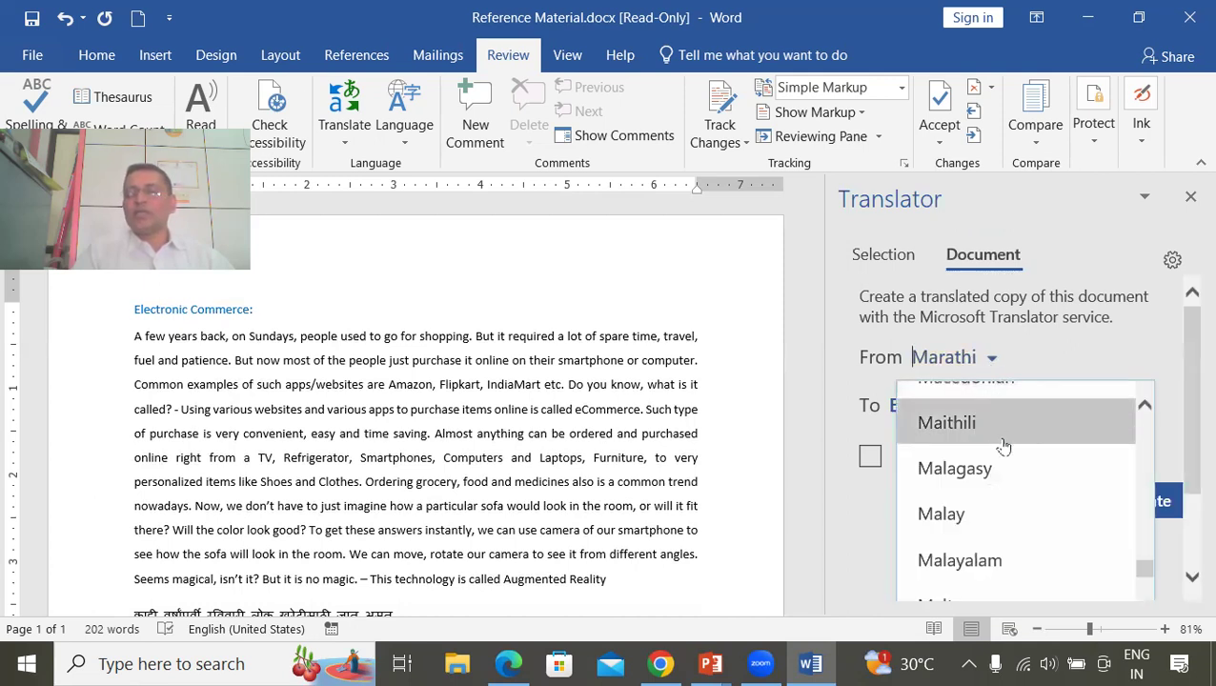
{"action": "type", "text": "eng"}
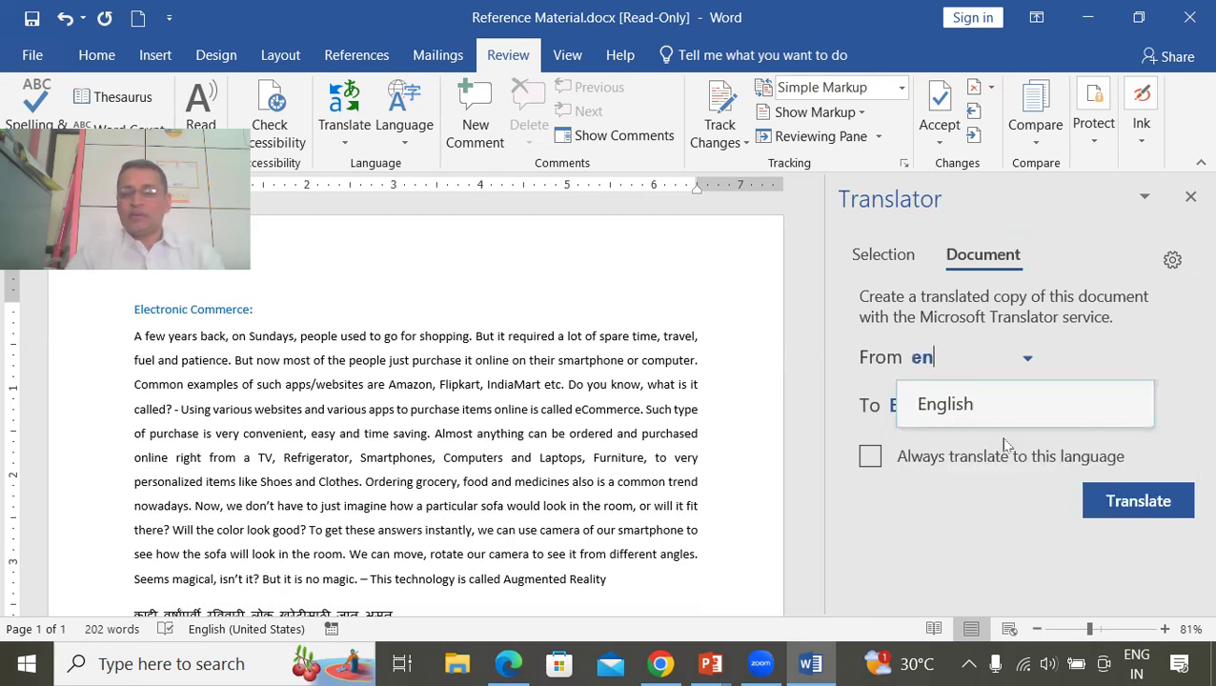
{"action": "left_click", "coordinate": [963, 408]}
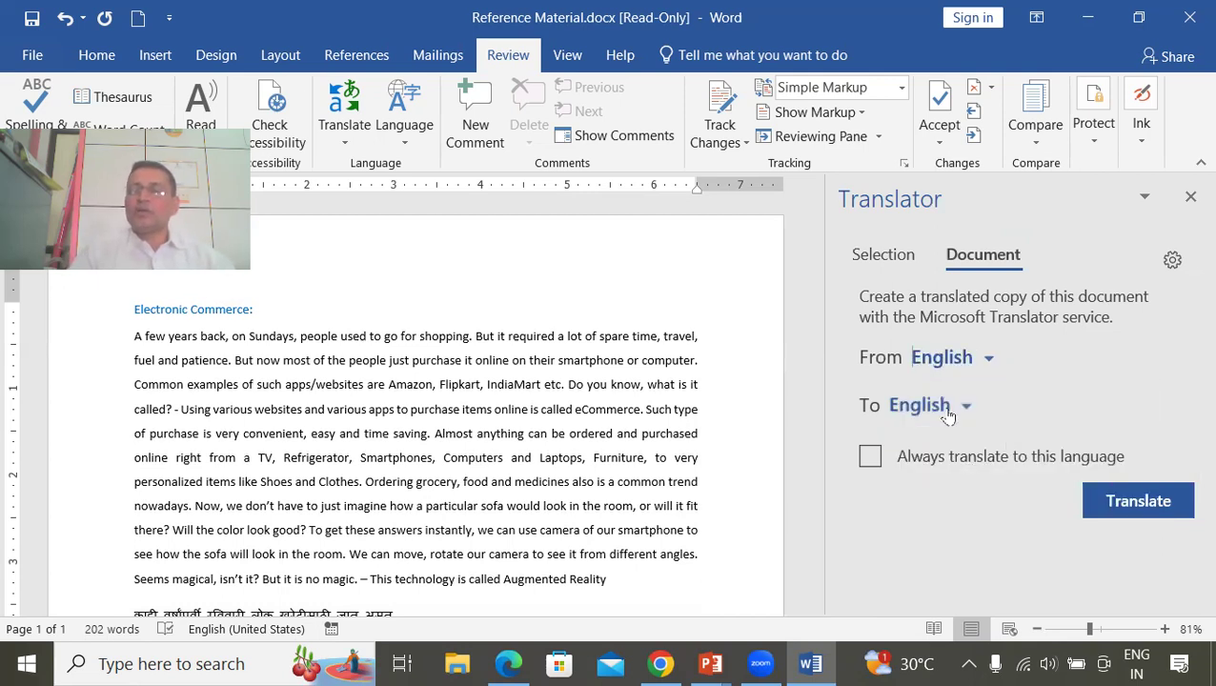
{"action": "left_click", "coordinate": [951, 412]}
{"action": "type", "text": "mar"}
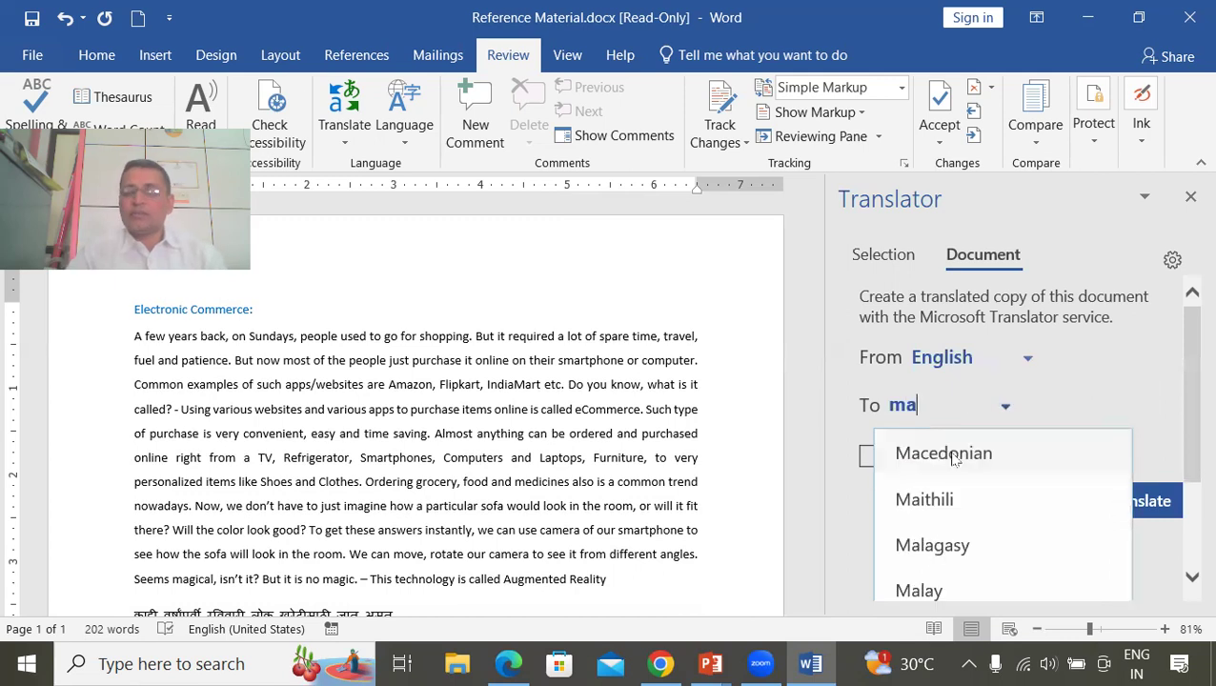
{"action": "left_click", "coordinate": [953, 457]}
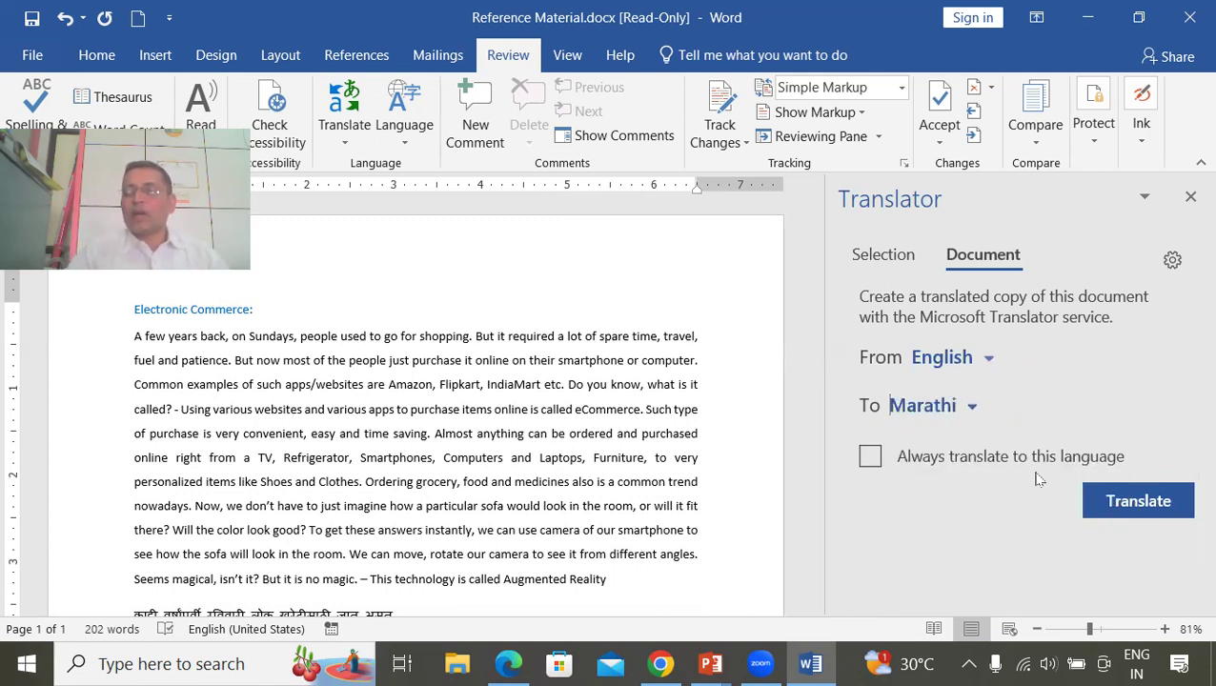
{"action": "left_click", "coordinate": [1135, 507]}
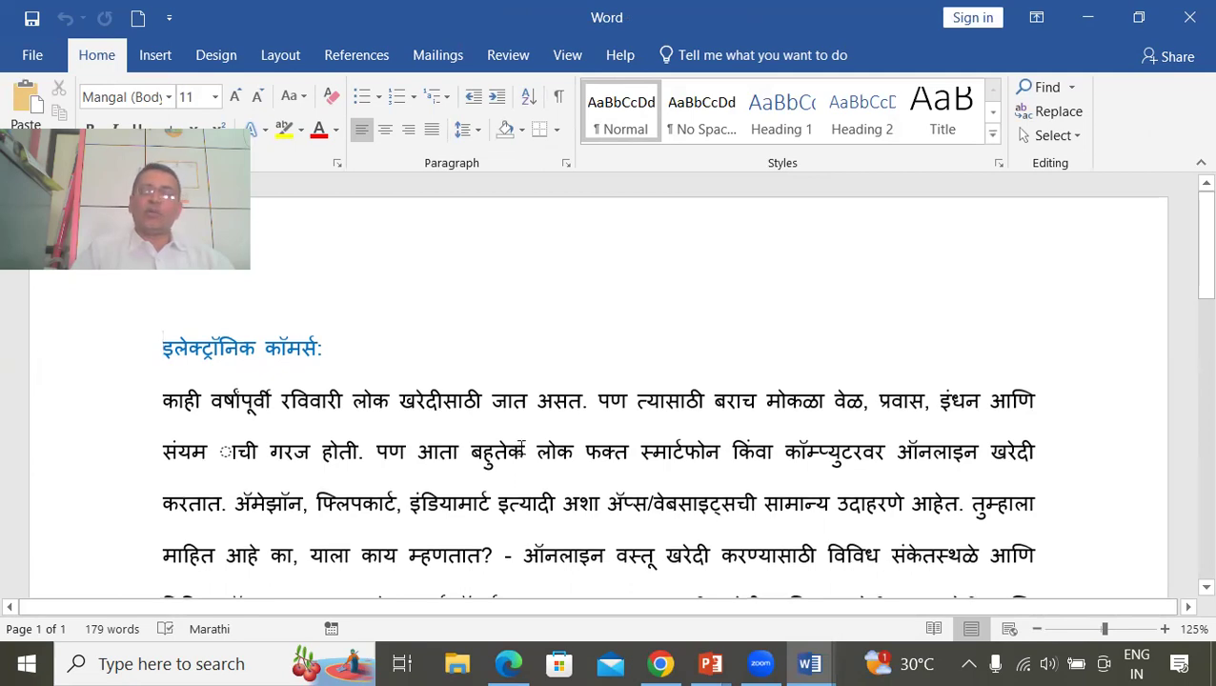
Scroll through the Marathi translation headed इलेक्ट्रॉनिक कॉमर्स and click into its first body line.
{"action": "scroll", "coordinate": [524, 438], "scroll_direction": "down", "scroll_amount": 3}
{"action": "scroll", "coordinate": [524, 438], "scroll_direction": "up", "scroll_amount": 1}
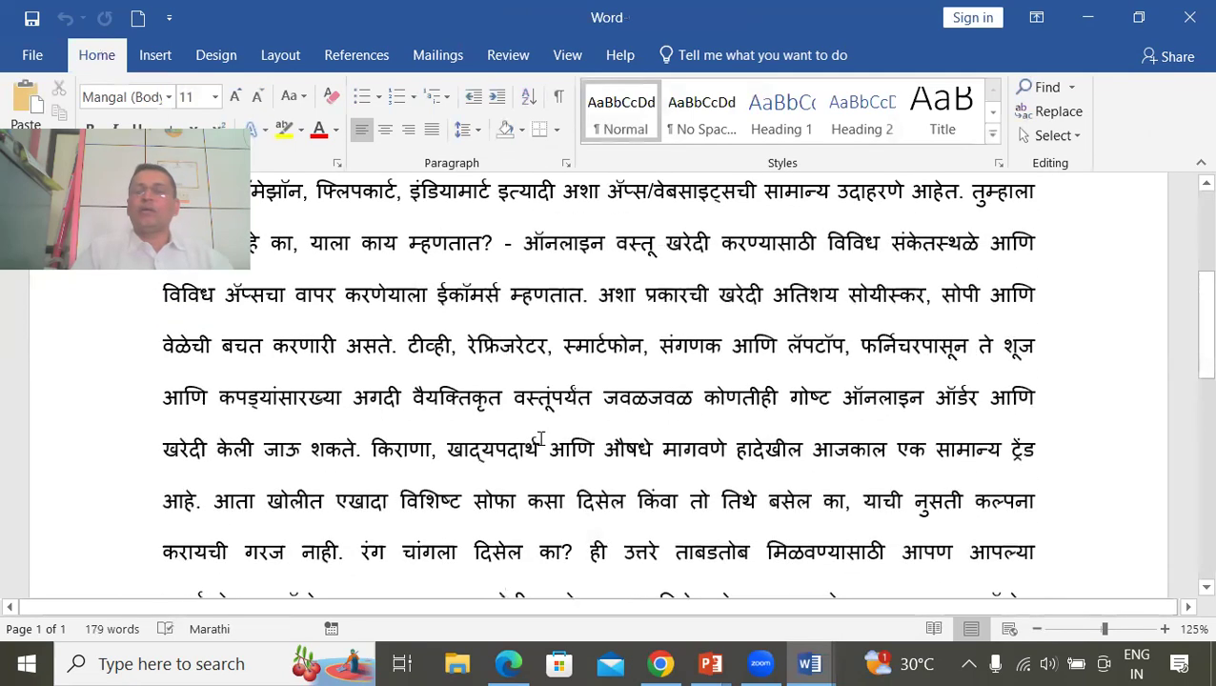
{"action": "scroll", "coordinate": [540, 438], "scroll_direction": "down", "scroll_amount": 2}
{"action": "scroll", "coordinate": [540, 438], "scroll_direction": "down", "scroll_amount": 3}
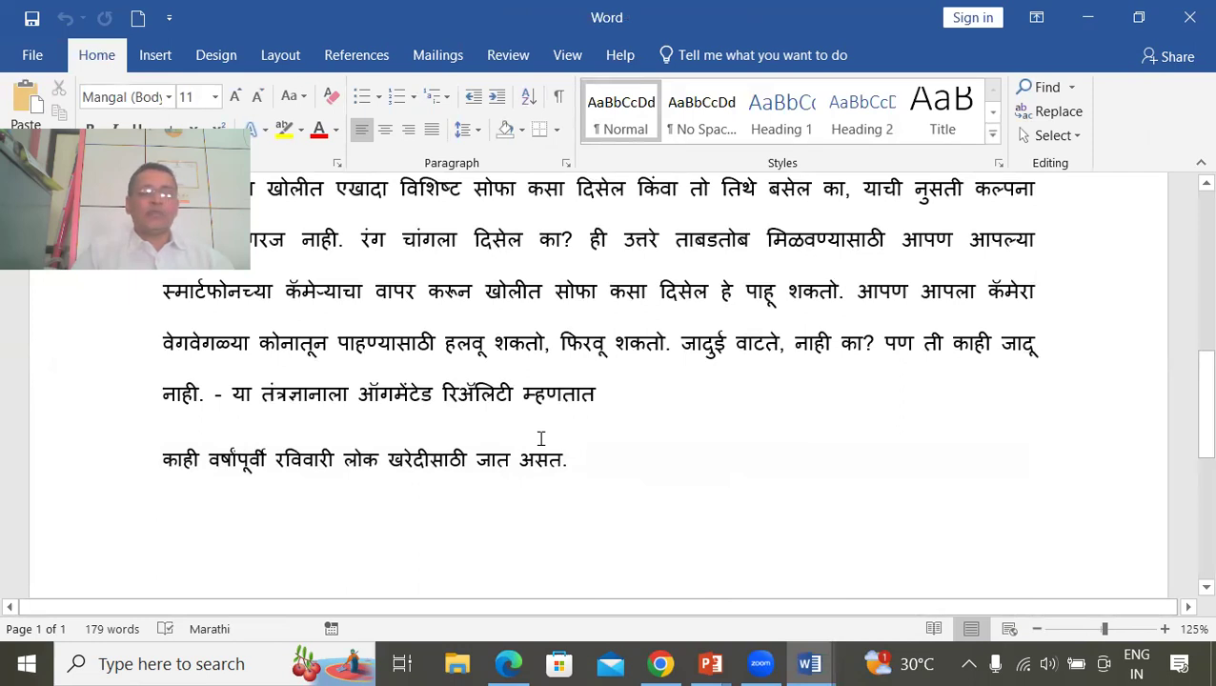
{"action": "scroll", "coordinate": [540, 438], "scroll_direction": "up", "scroll_amount": 6}
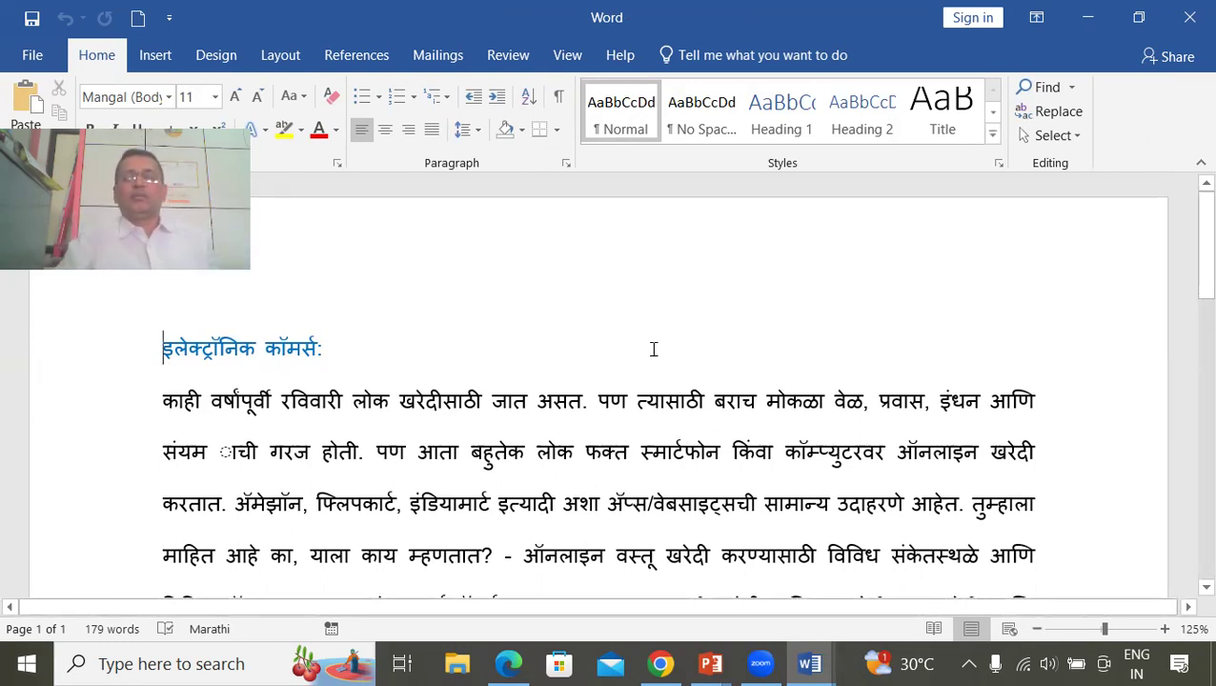
{"action": "left_click", "coordinate": [427, 416]}
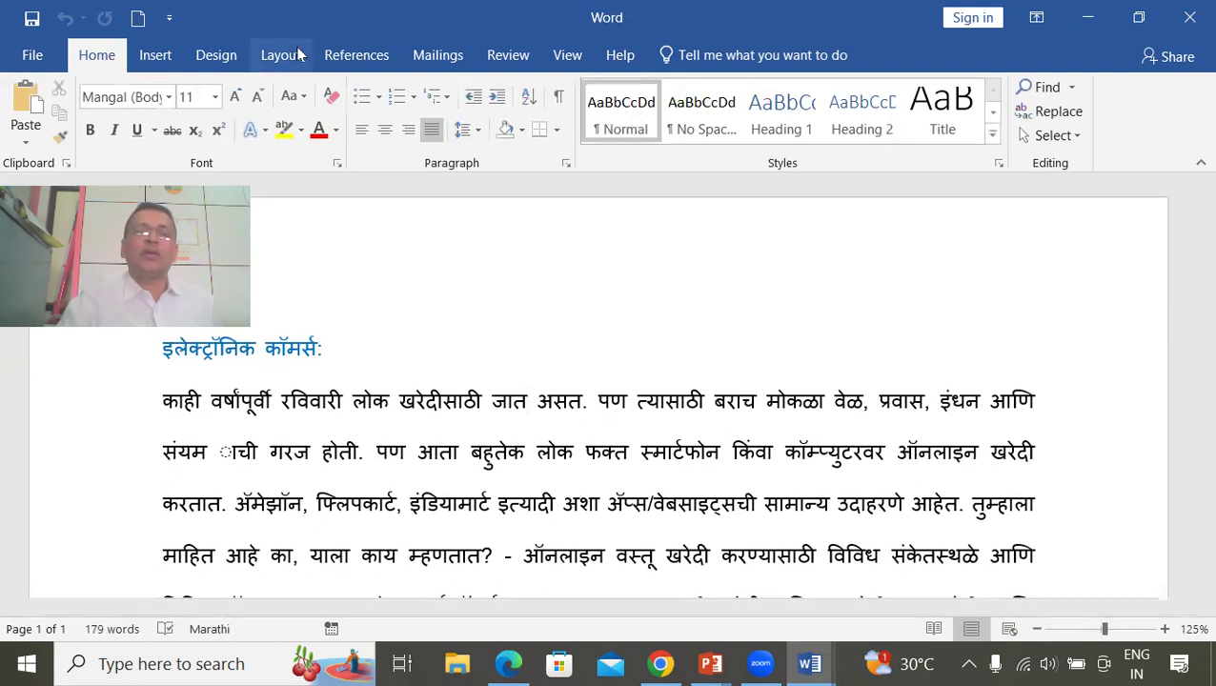
Translate the whole document with Translate Document, from Marathi to English.
{"action": "left_click", "coordinate": [505, 55]}
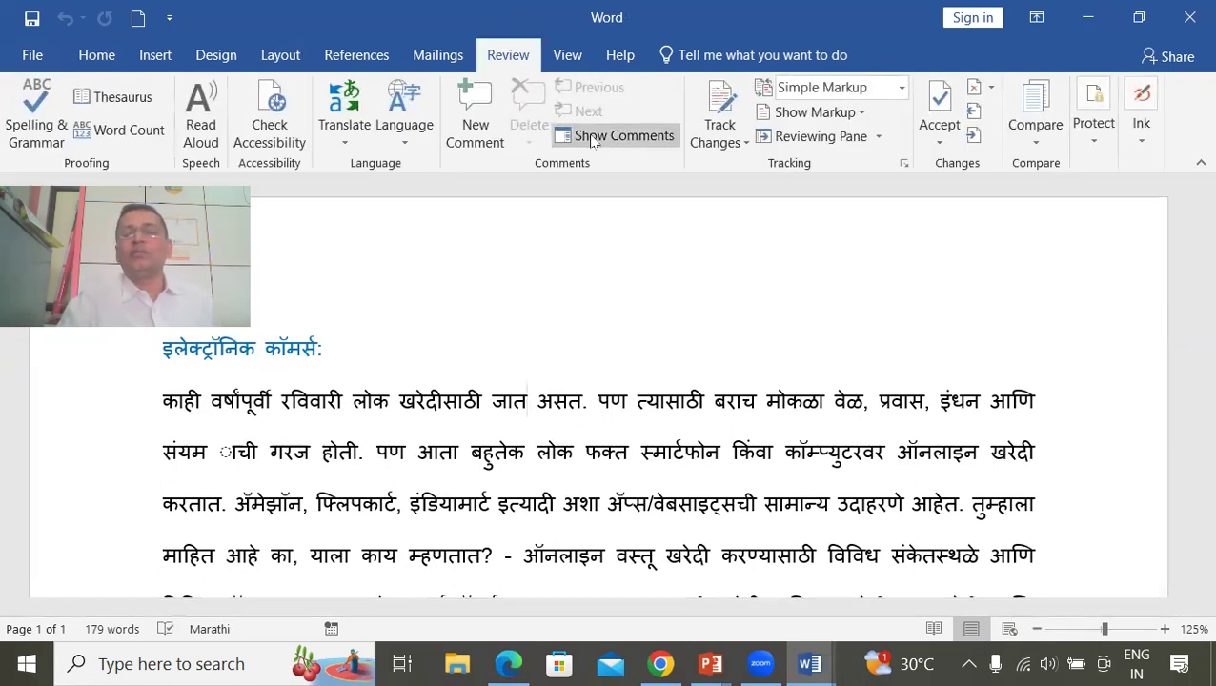
{"action": "left_click", "coordinate": [349, 111]}
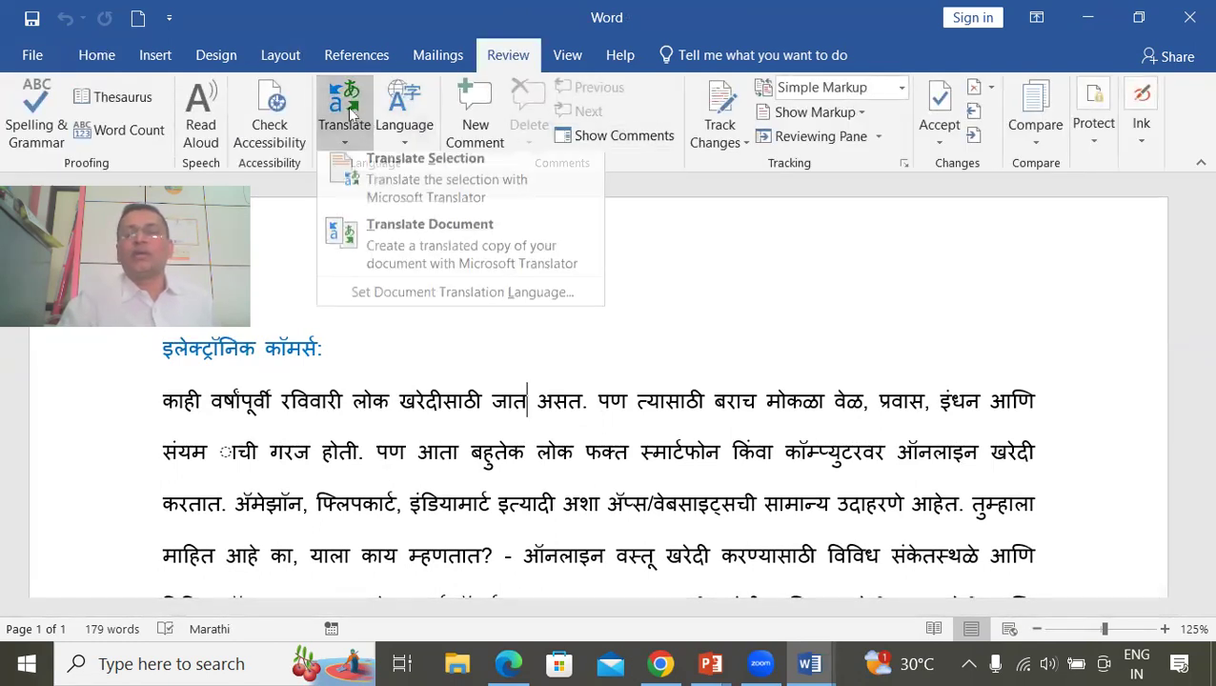
{"action": "left_click", "coordinate": [425, 234]}
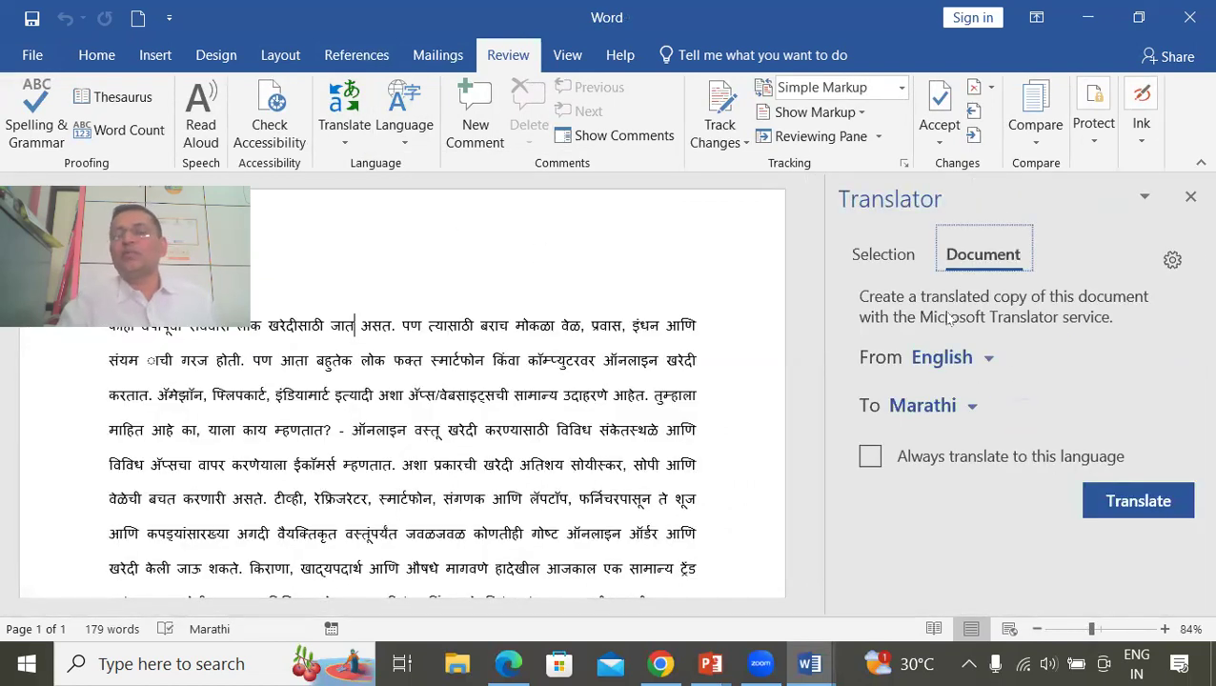
{"action": "left_click", "coordinate": [991, 360]}
{"action": "type", "text": "mar"}
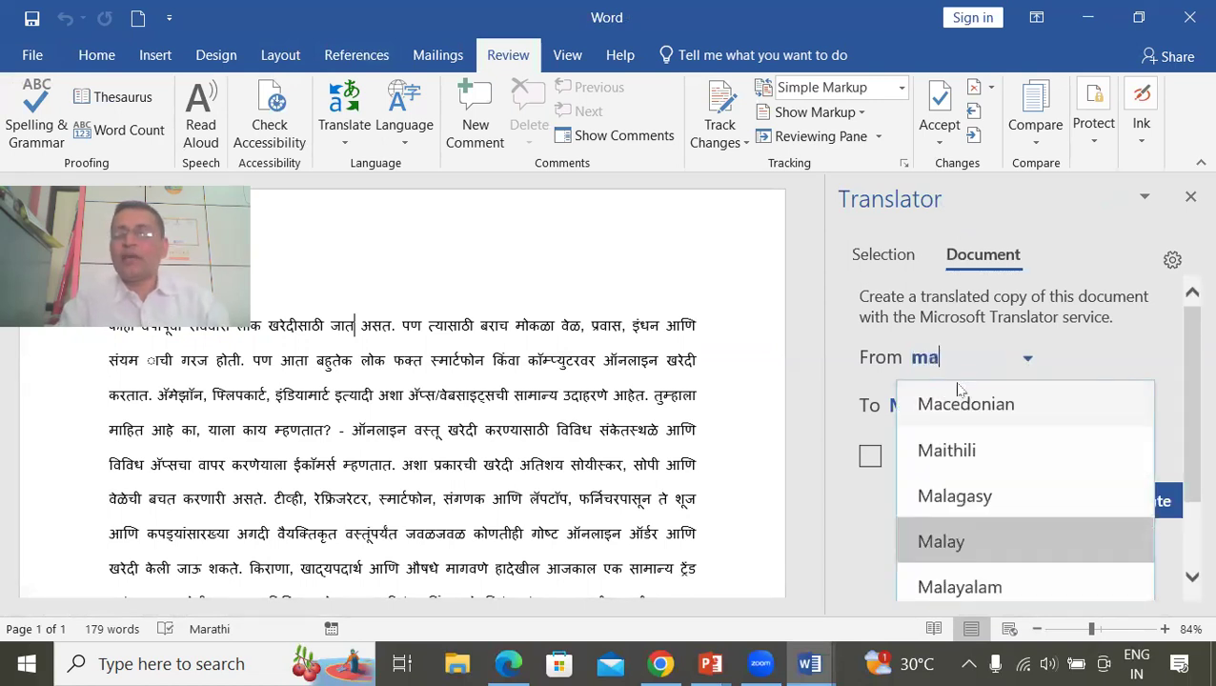
{"action": "left_click", "coordinate": [991, 412]}
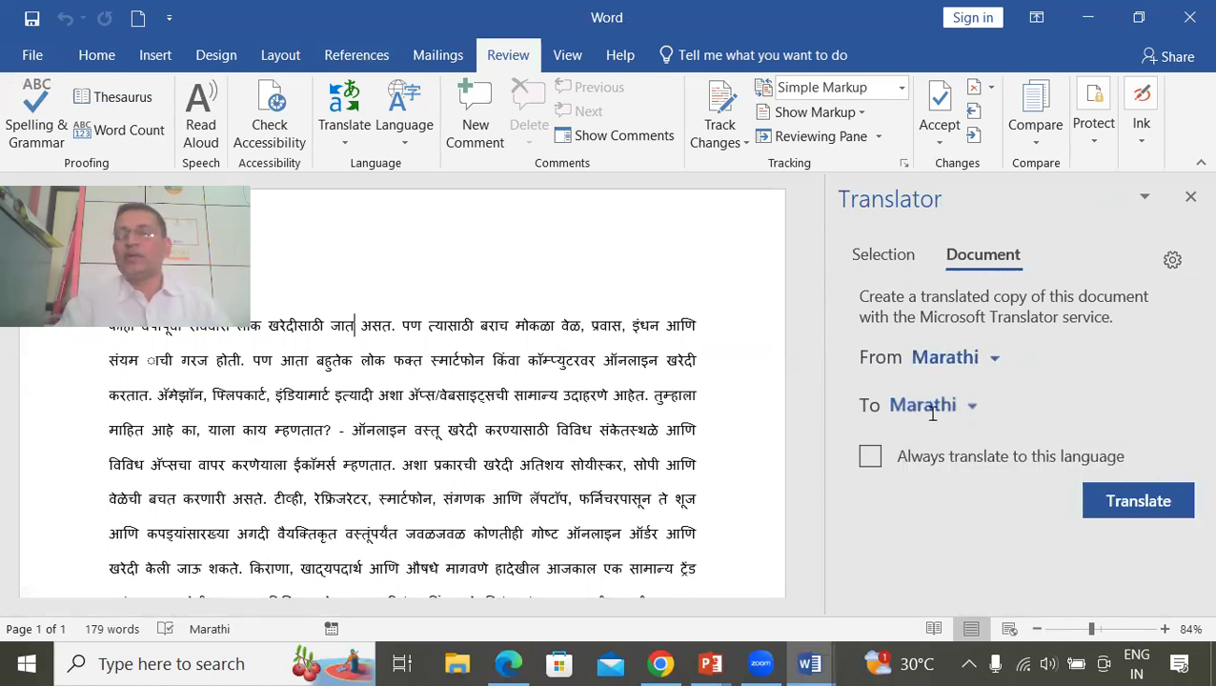
{"action": "left_click", "coordinate": [962, 407]}
{"action": "type", "text": "eng"}
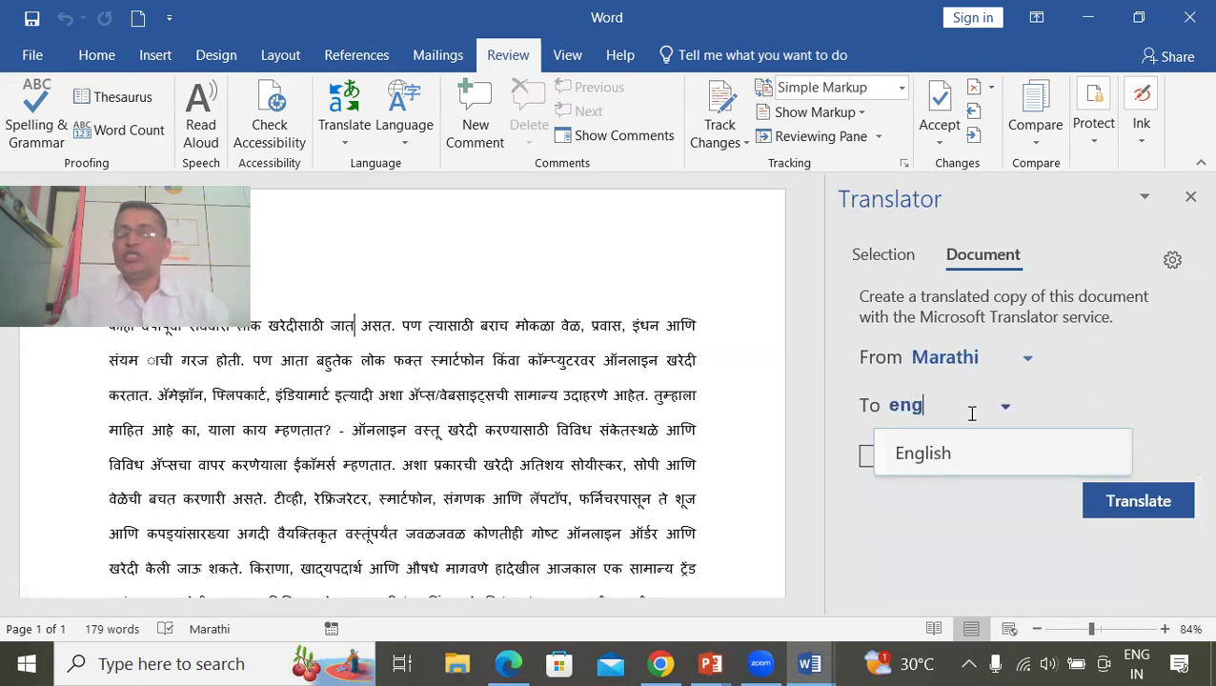
{"action": "left_click", "coordinate": [948, 452]}
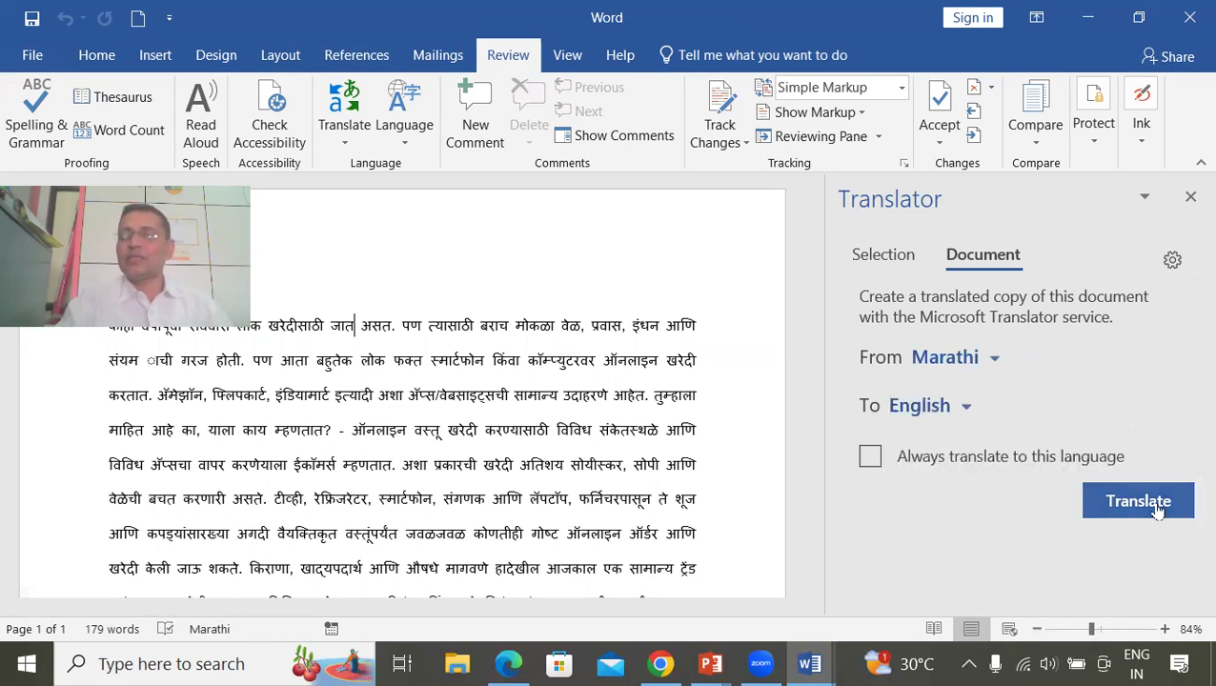
{"action": "left_click", "coordinate": [1110, 509]}
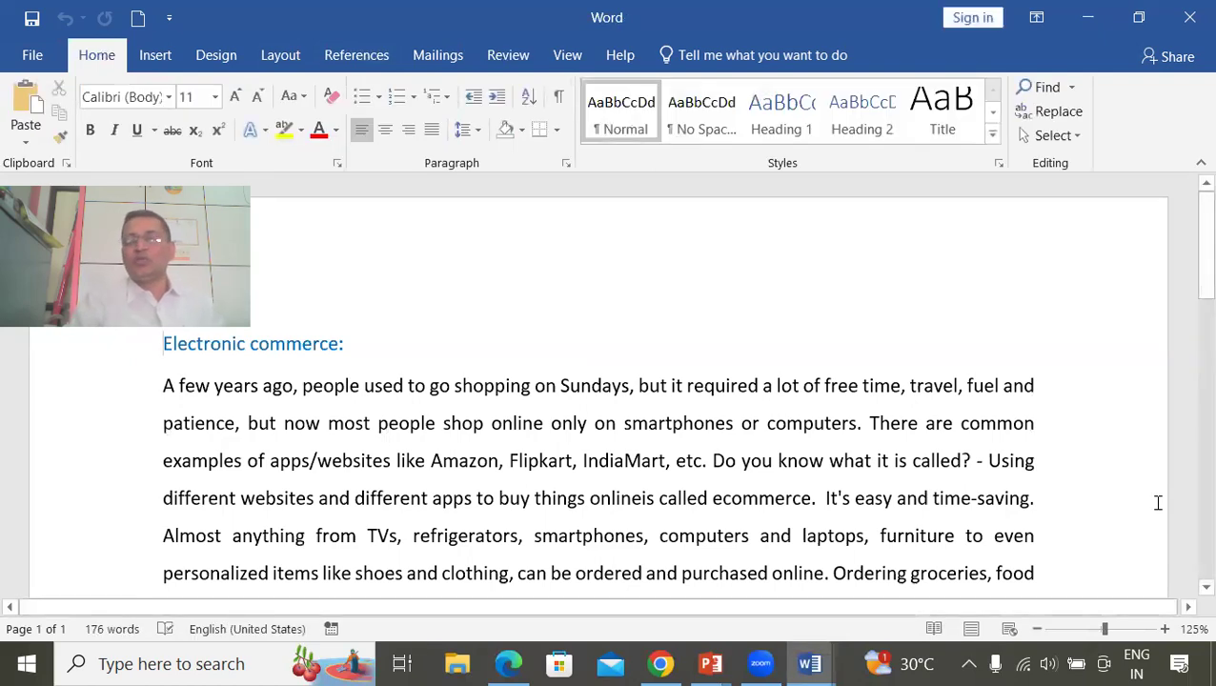
Scroll briefly through the back-translated English copy headed Electronic commerce.
{"action": "scroll", "coordinate": [697, 467], "scroll_direction": "down", "scroll_amount": 3}
{"action": "scroll", "coordinate": [698, 467], "scroll_direction": "up", "scroll_amount": 3}
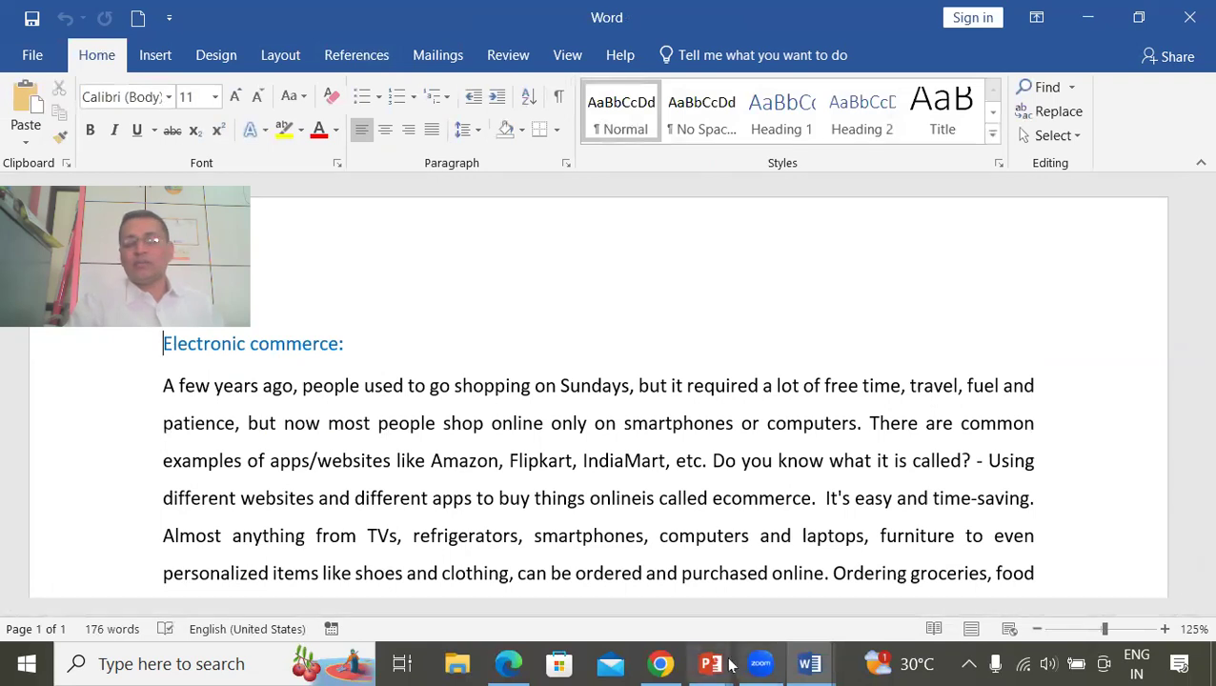
Bring the PowerPoint slide show to the front and advance to the Microsoft Word slide.
{"action": "mouse_move", "coordinate": [721, 664]}
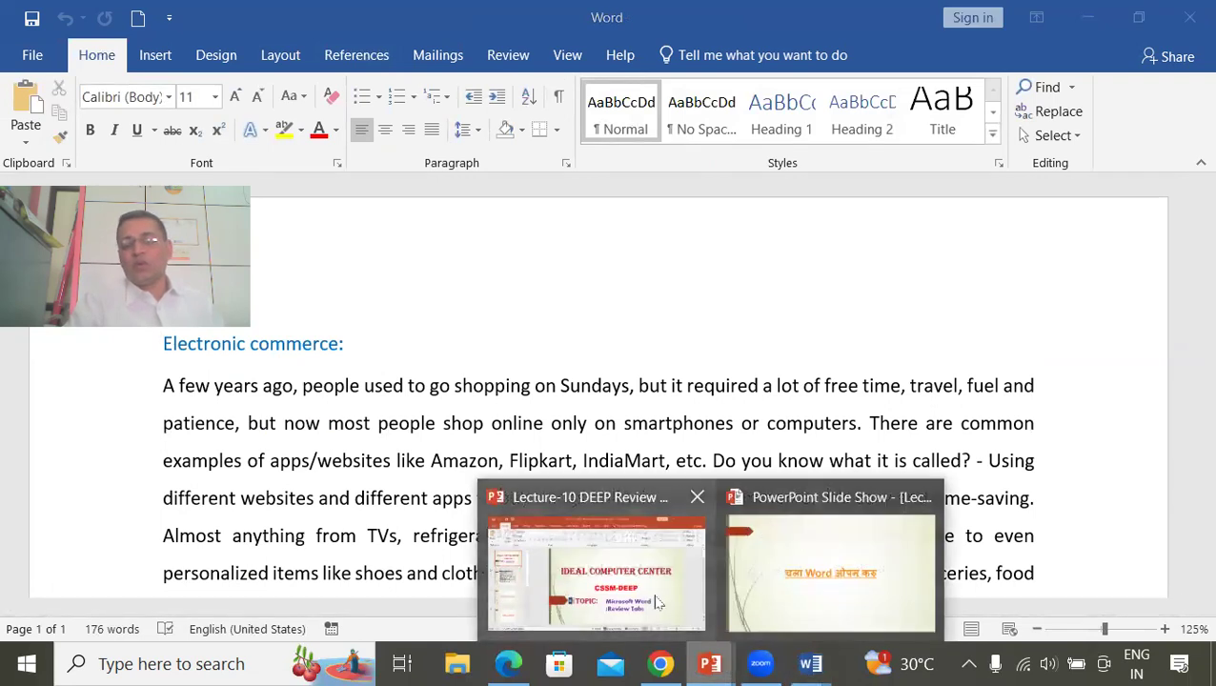
{"action": "left_click", "coordinate": [917, 552]}
{"action": "left_click", "coordinate": [918, 552]}
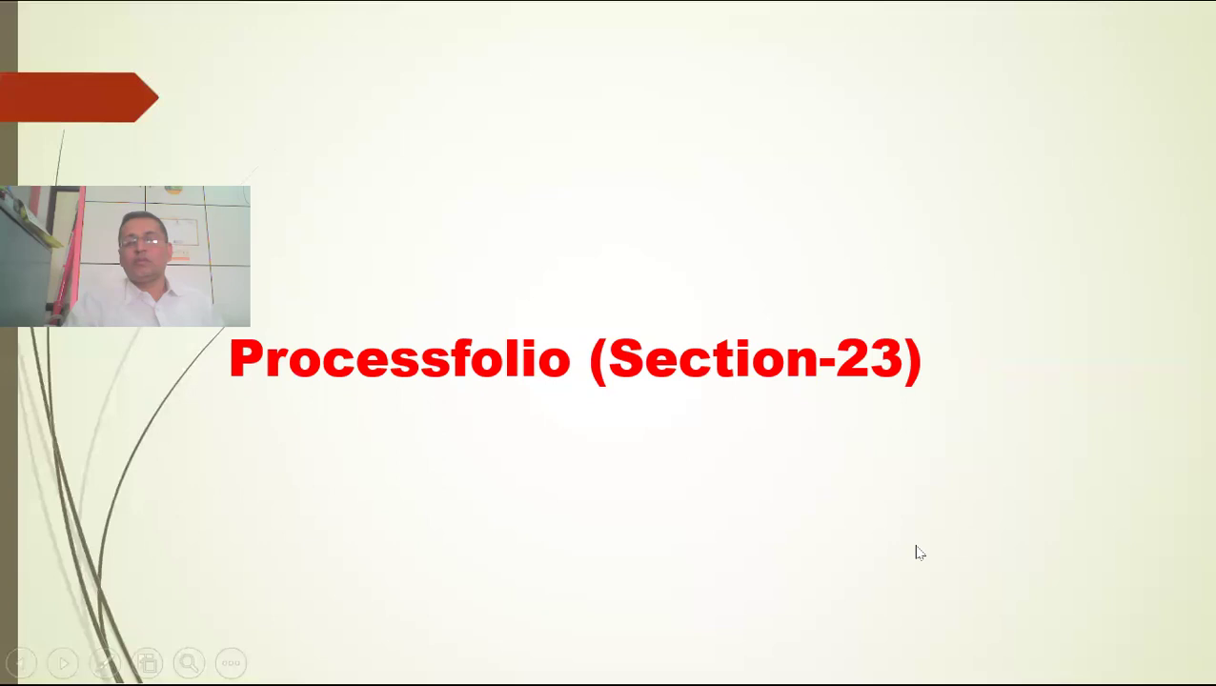
{"action": "left_click", "coordinate": [917, 552]}
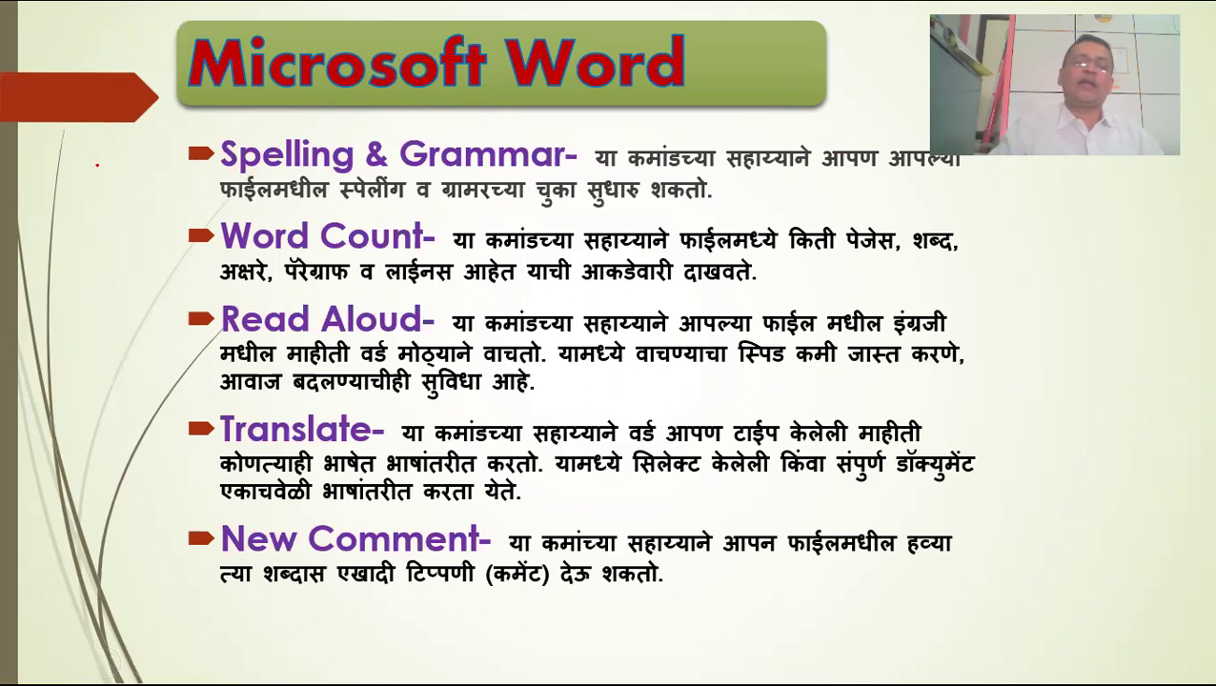
Tick Spelling & Grammar, Word Count and Translate with the pen, erase the ink, and return to Word.
{"action": "left_click_drag", "start_coordinate": [132, 164], "coordinate": [183, 145]}
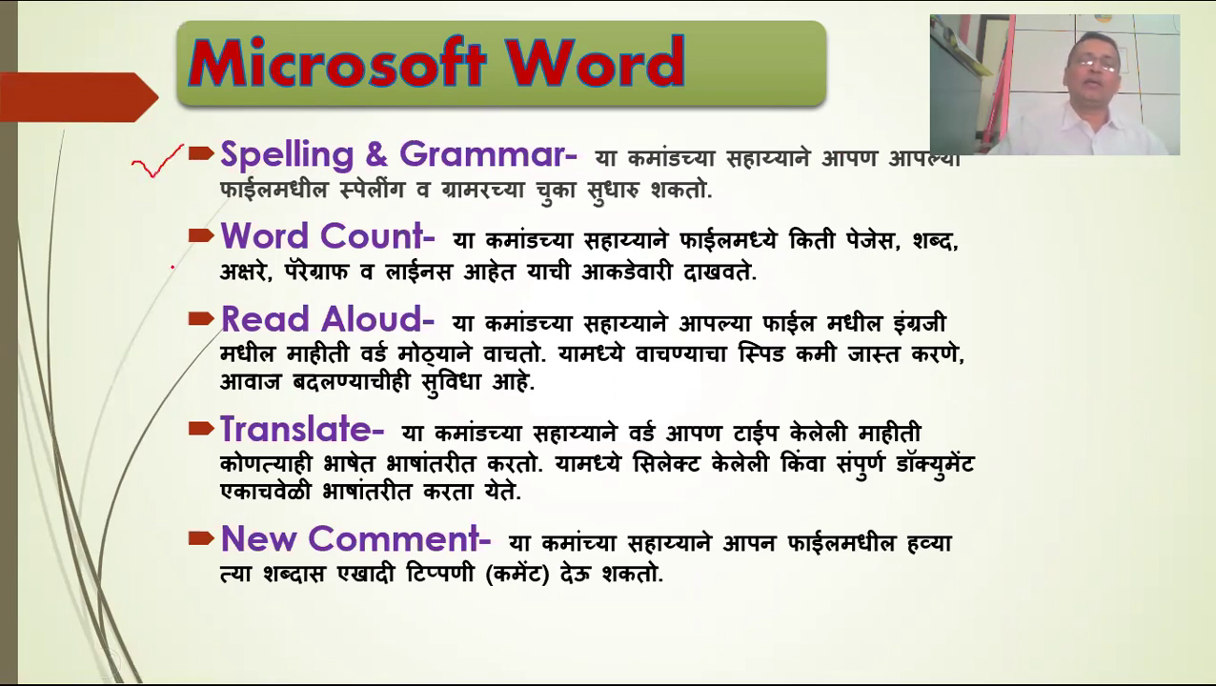
{"action": "left_click_drag", "start_coordinate": [145, 250], "coordinate": [175, 220]}
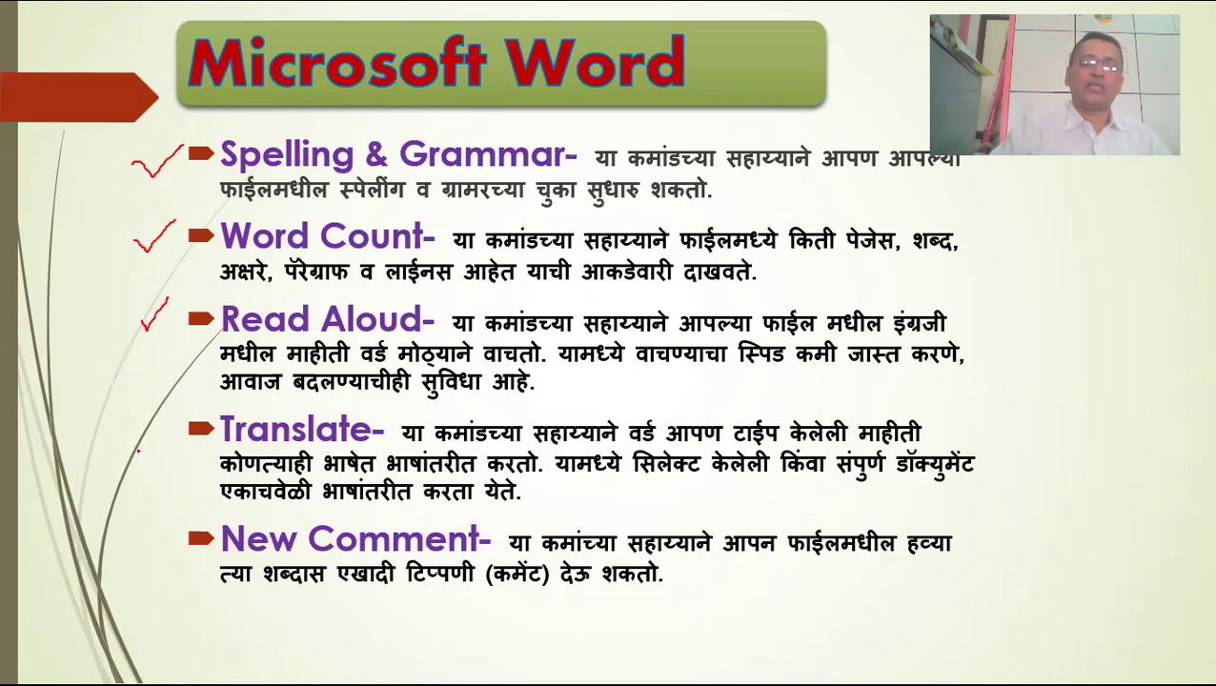
{"action": "left_click_drag", "start_coordinate": [155, 425], "coordinate": [195, 398]}
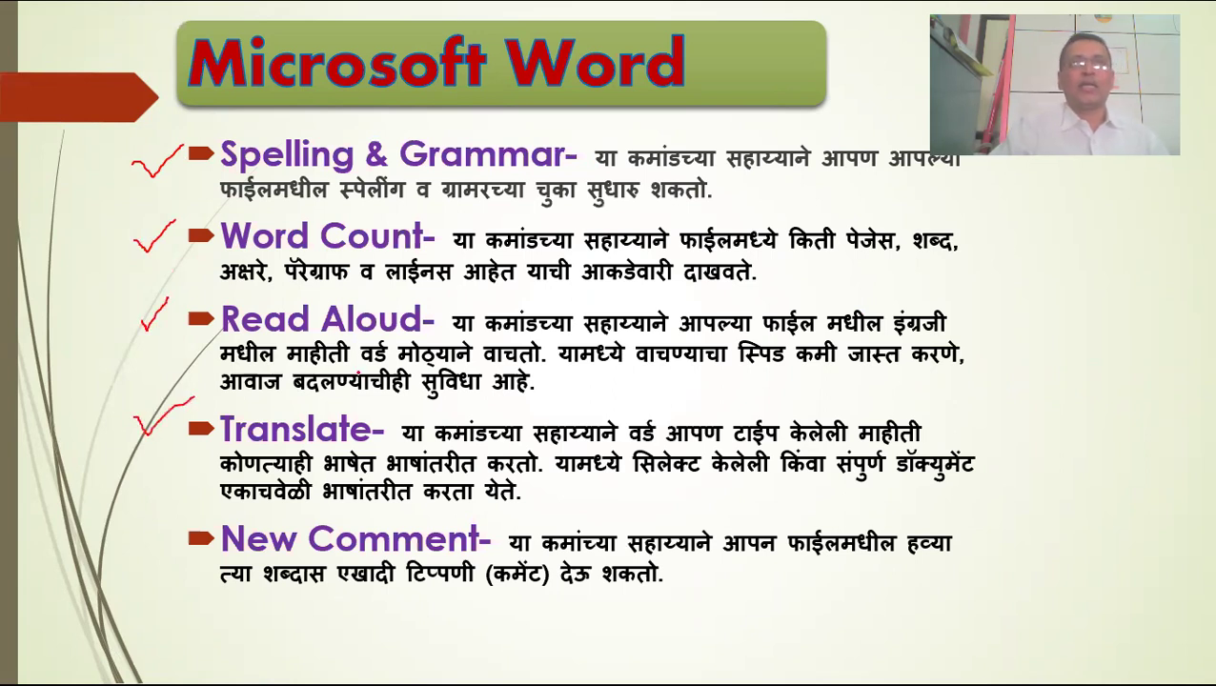
{"action": "key", "text": "e"}
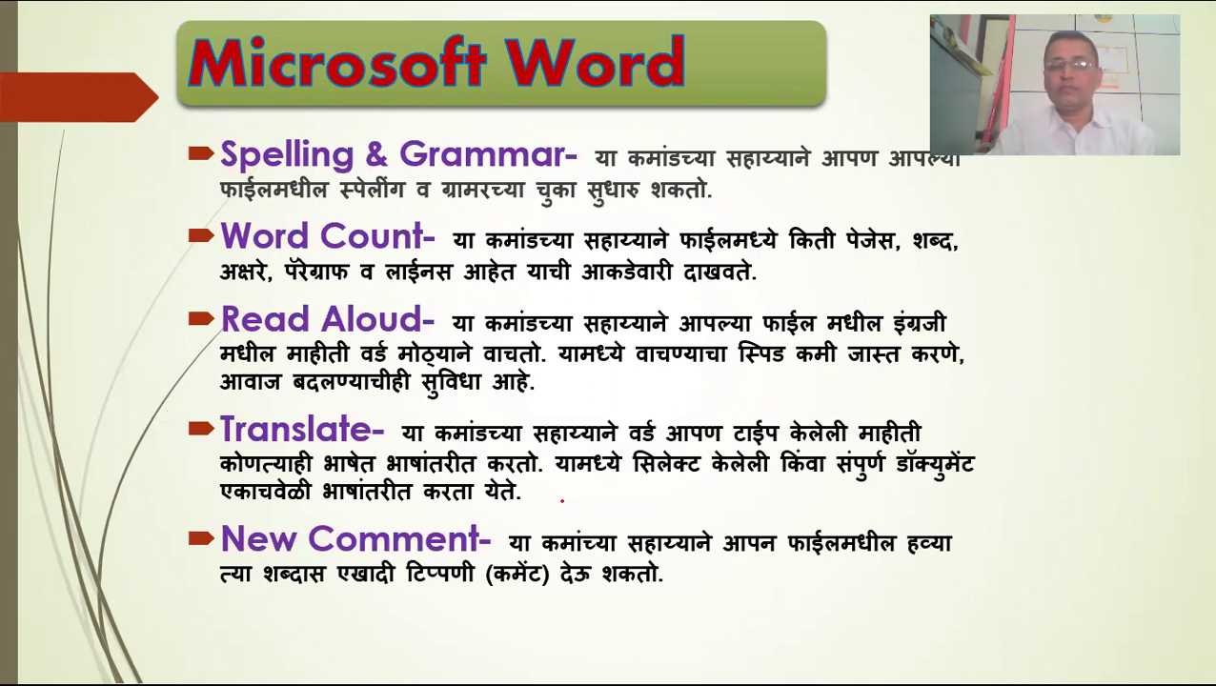
{"action": "key", "text": "alt+Tab"}
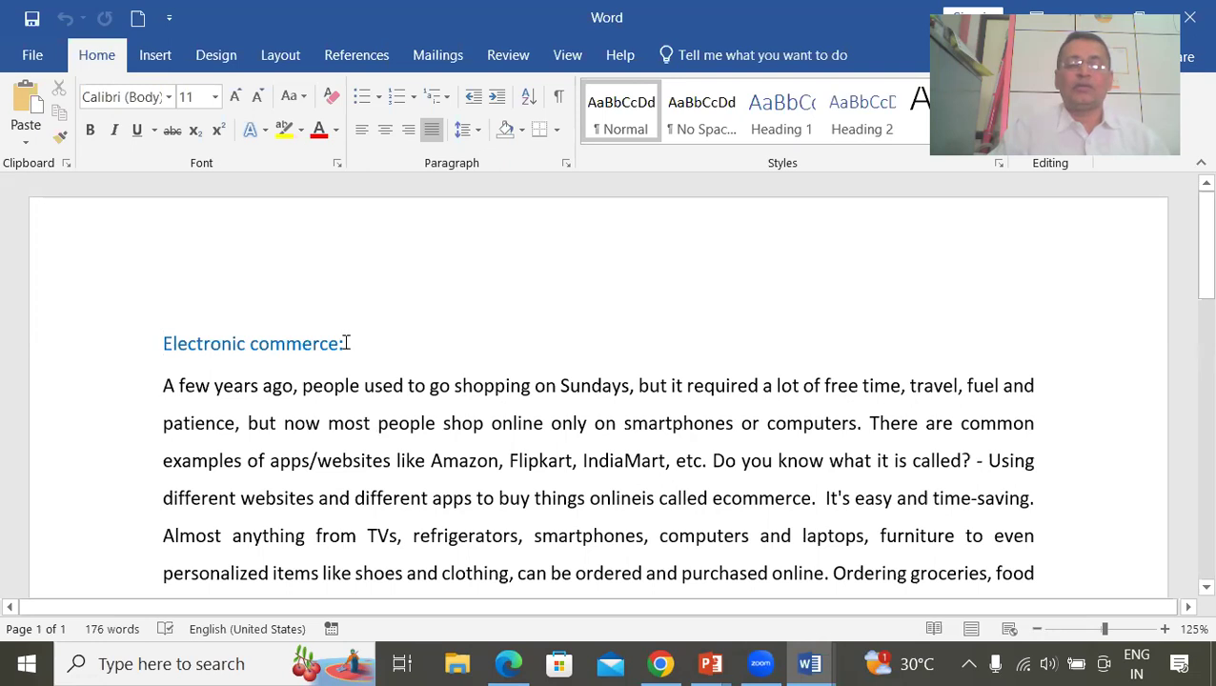
Select the sentence naming Amazon, Flipkart and IndiaMart to copy it.
{"action": "left_click_drag", "start_coordinate": [323, 342], "coordinate": [197, 345]}
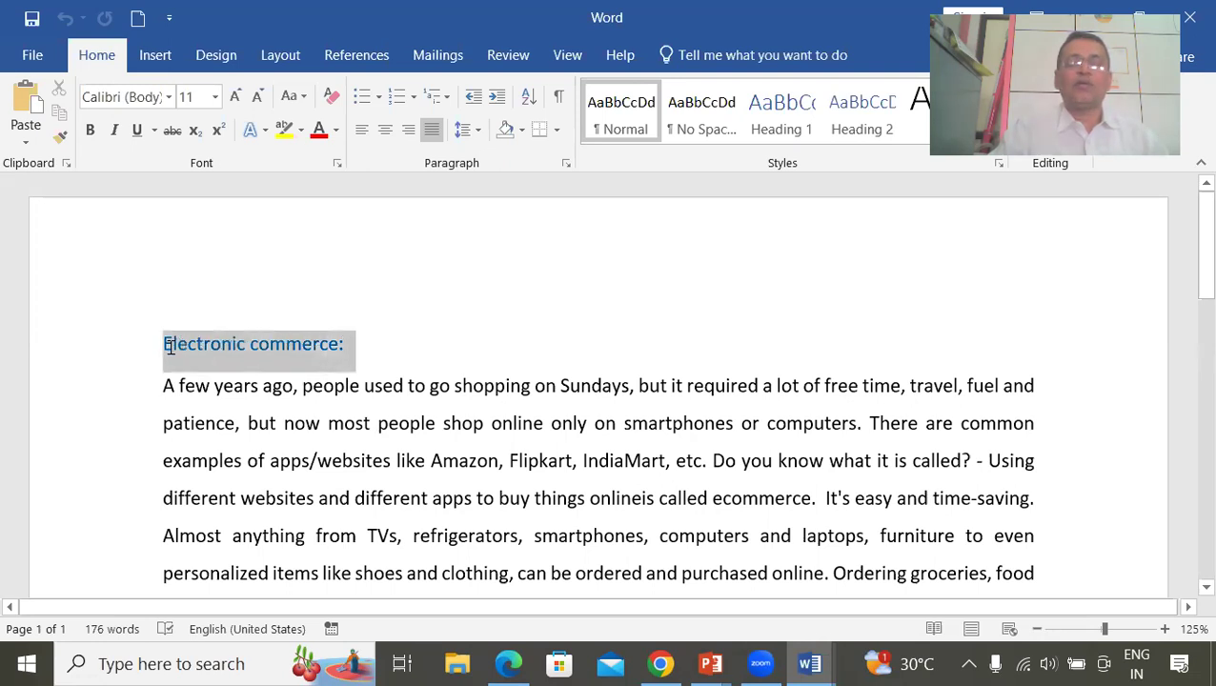
{"action": "left_click", "coordinate": [285, 431]}
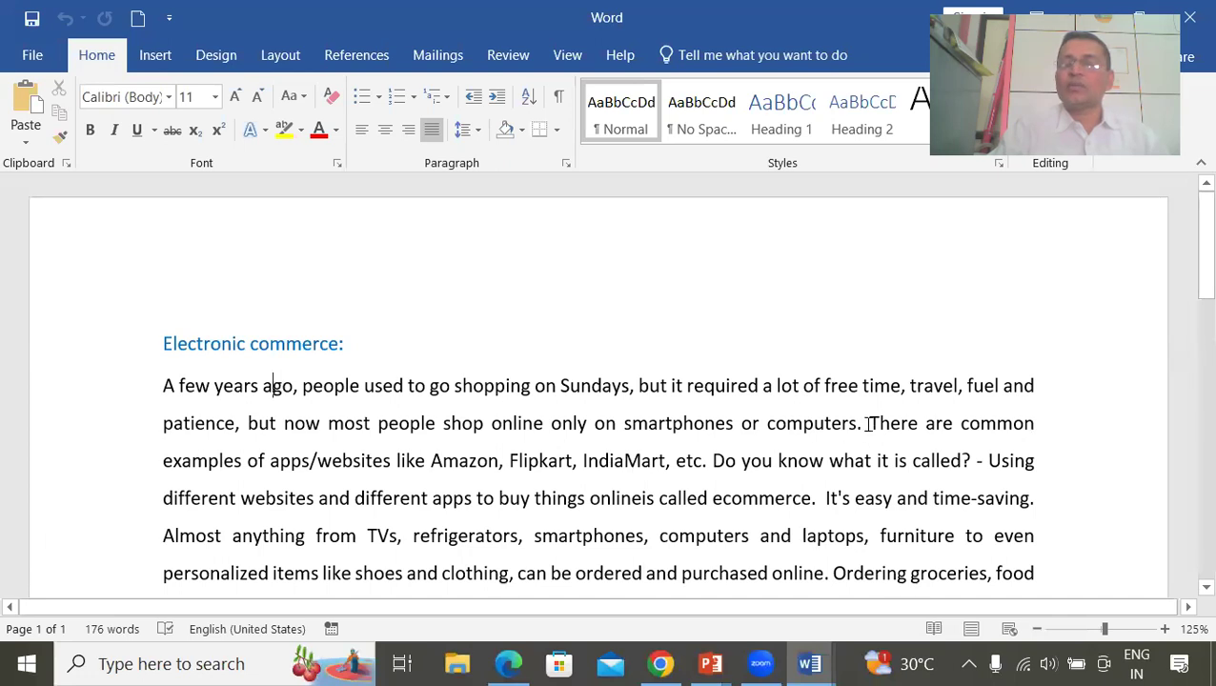
{"action": "left_click_drag", "start_coordinate": [876, 422], "coordinate": [707, 463]}
{"action": "key", "text": "ctrl+c"}
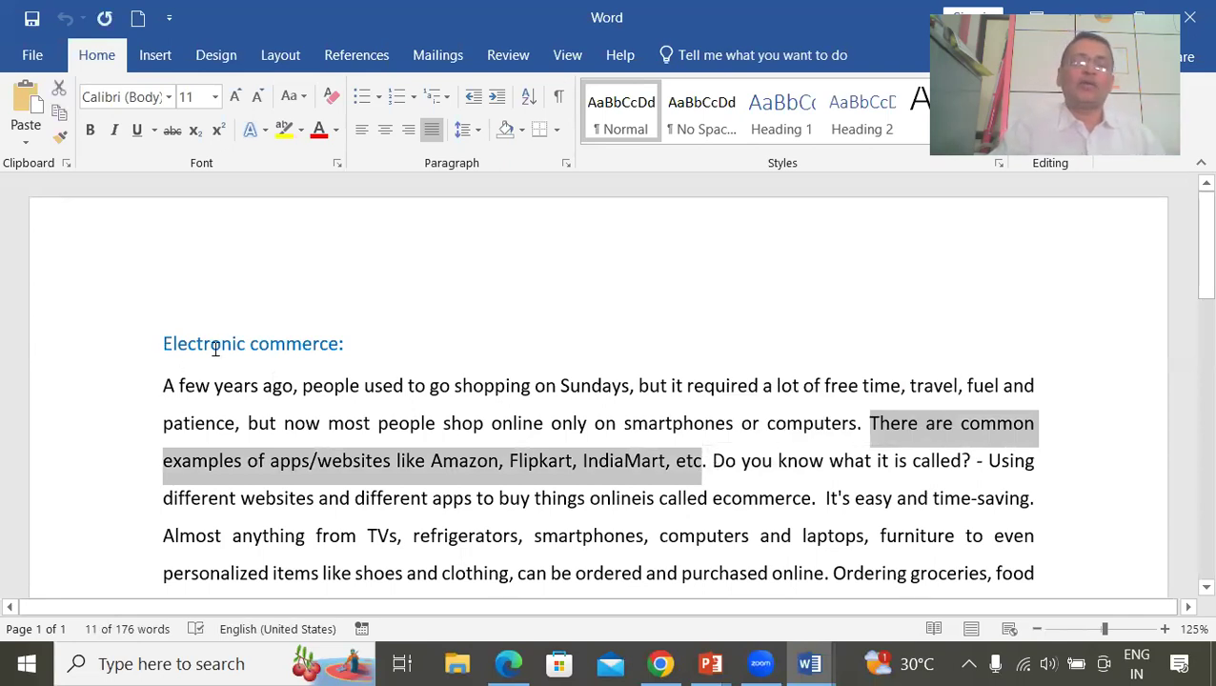
Add a comment on the Electronic commerce: heading containing the pasted sentence, then close the comments.
{"action": "left_click_drag", "start_coordinate": [350, 343], "coordinate": [158, 343]}
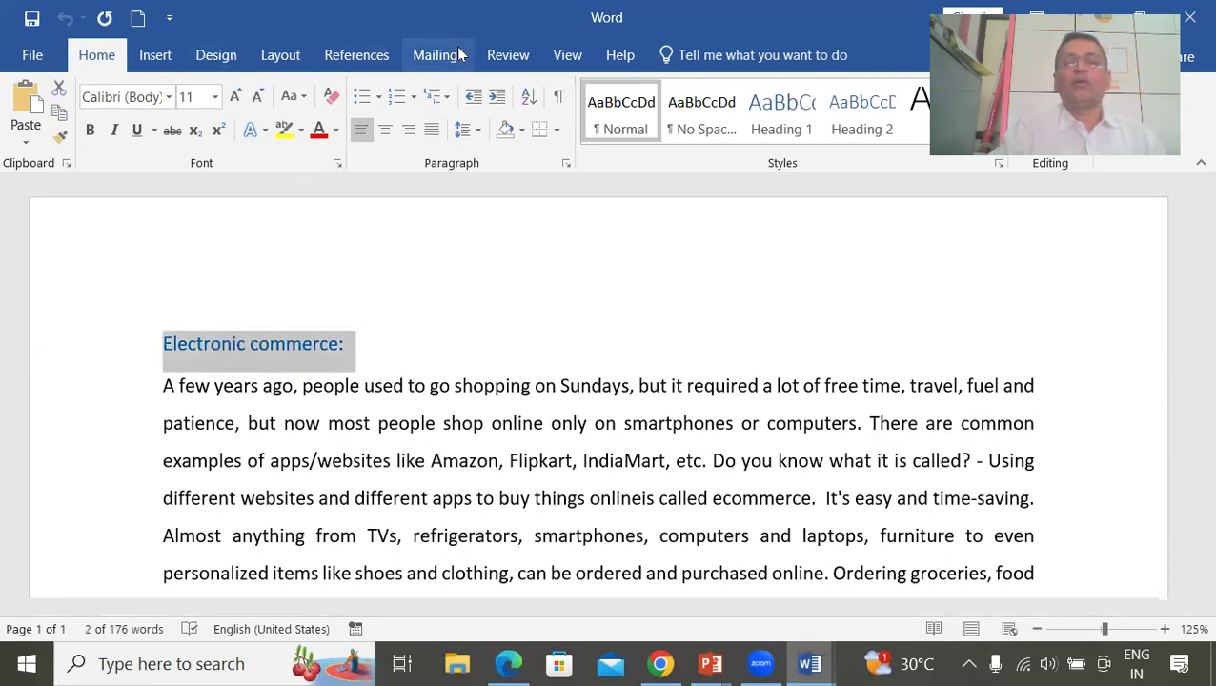
{"action": "left_click", "coordinate": [508, 54]}
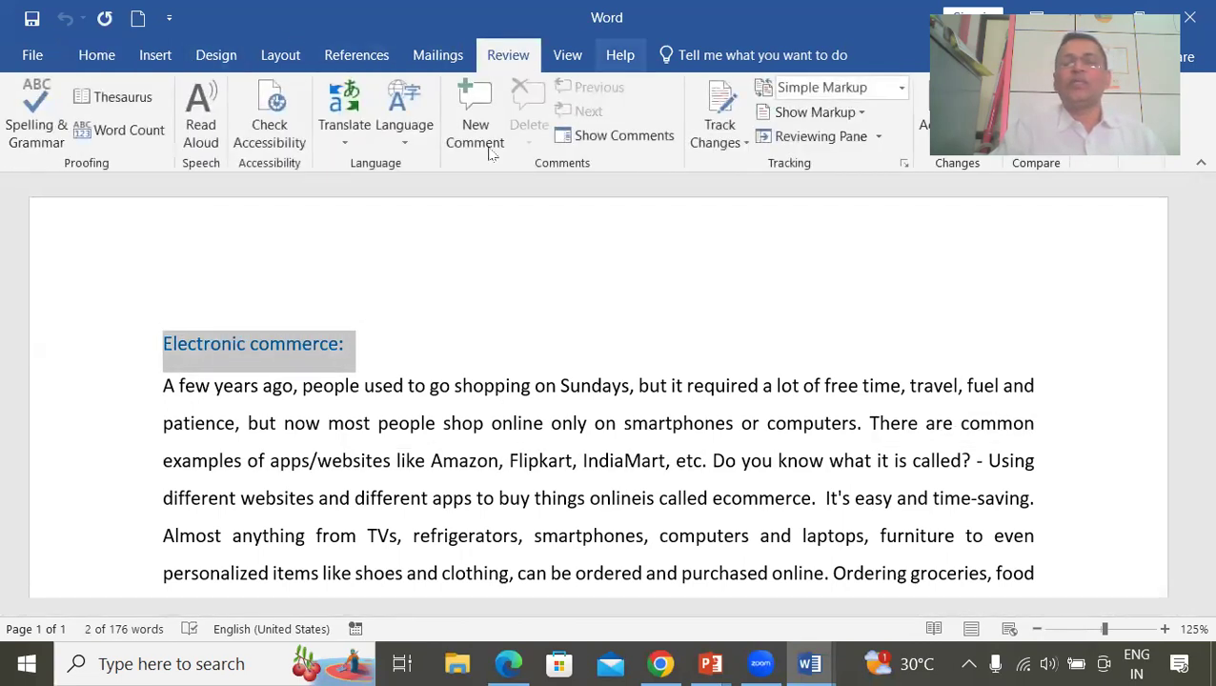
{"action": "left_click", "coordinate": [478, 144]}
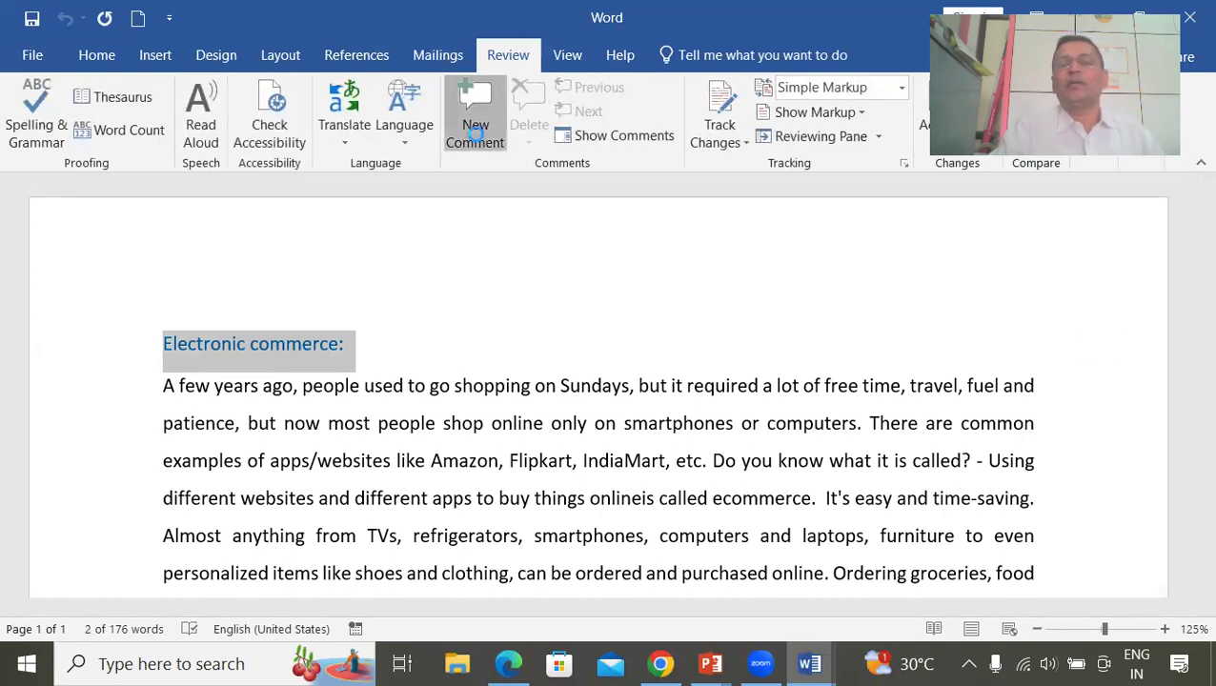
{"action": "left_click_drag", "start_coordinate": [935, 400], "coordinate": [627, 324]}
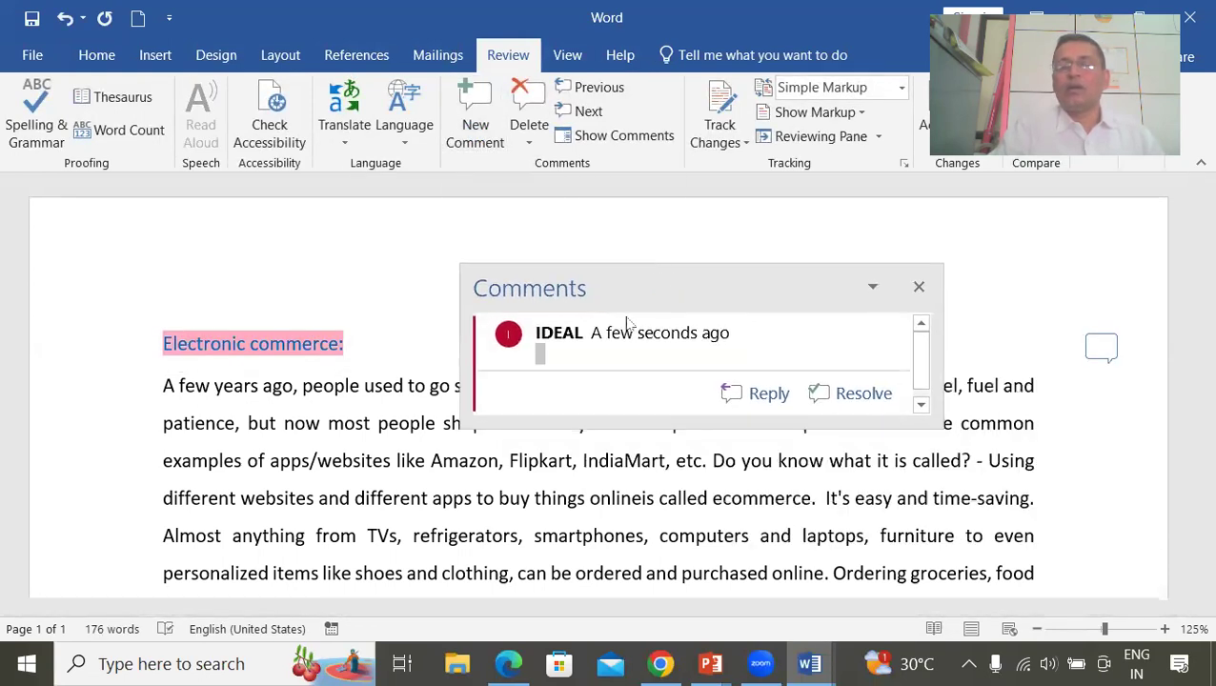
{"action": "left_click", "coordinate": [562, 358]}
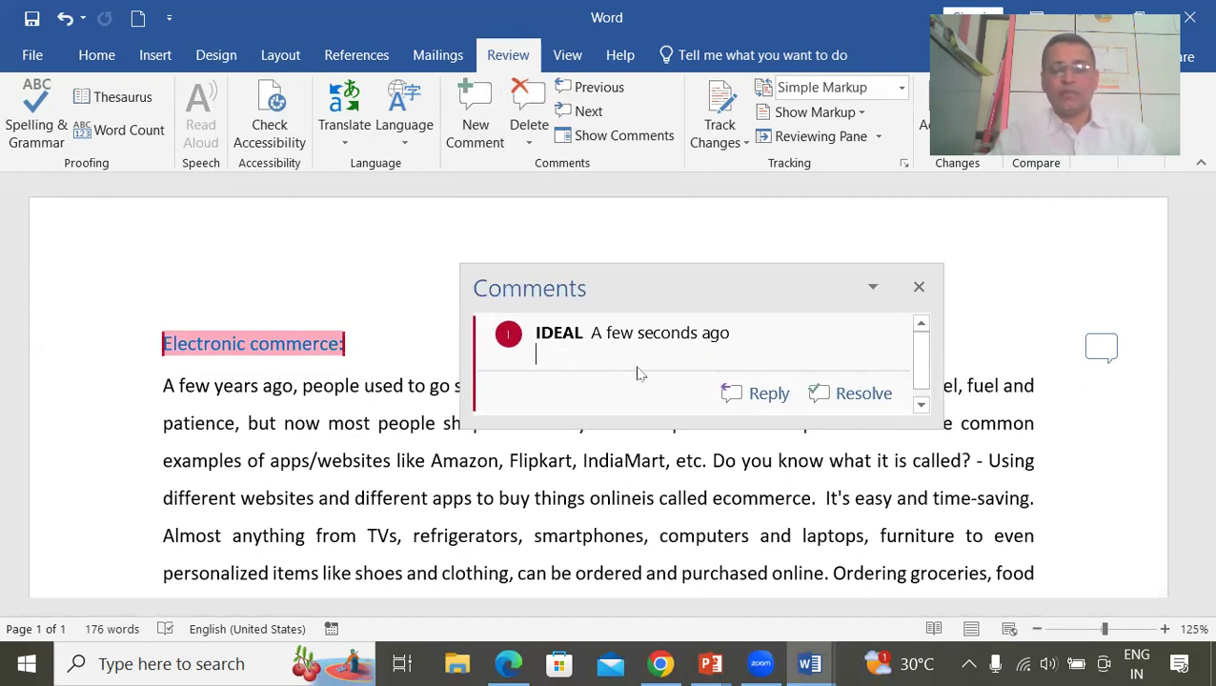
{"action": "key", "text": "ctrl+v"}
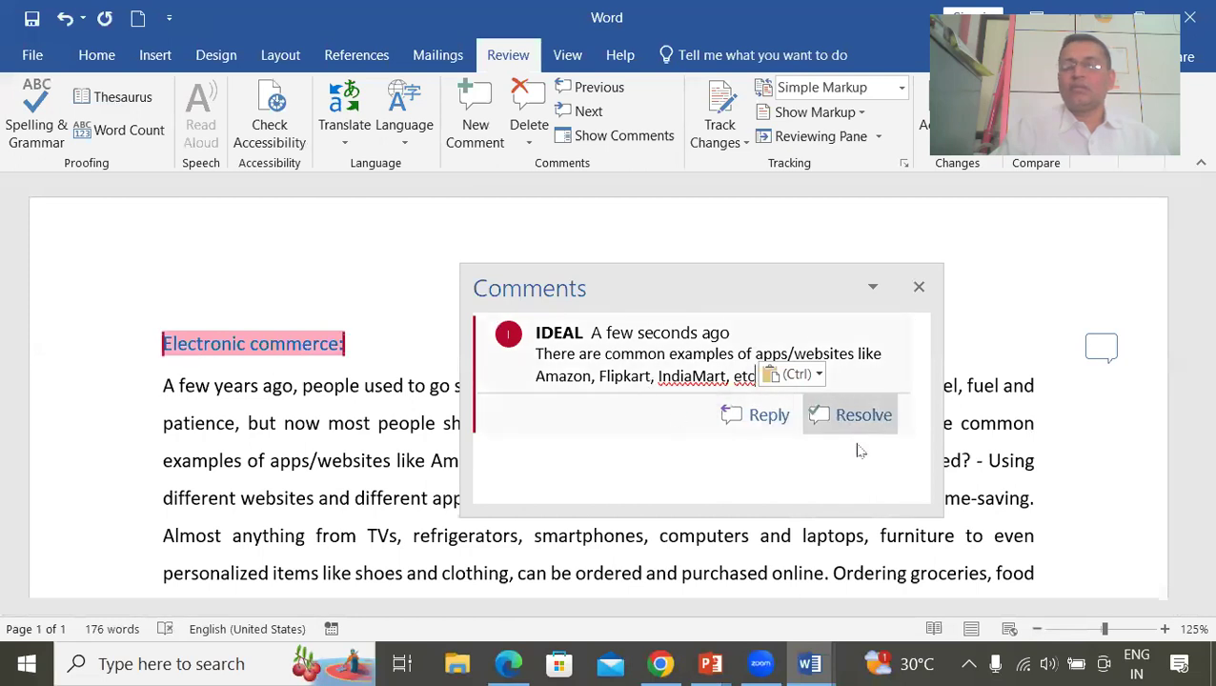
{"action": "left_click", "coordinate": [918, 287]}
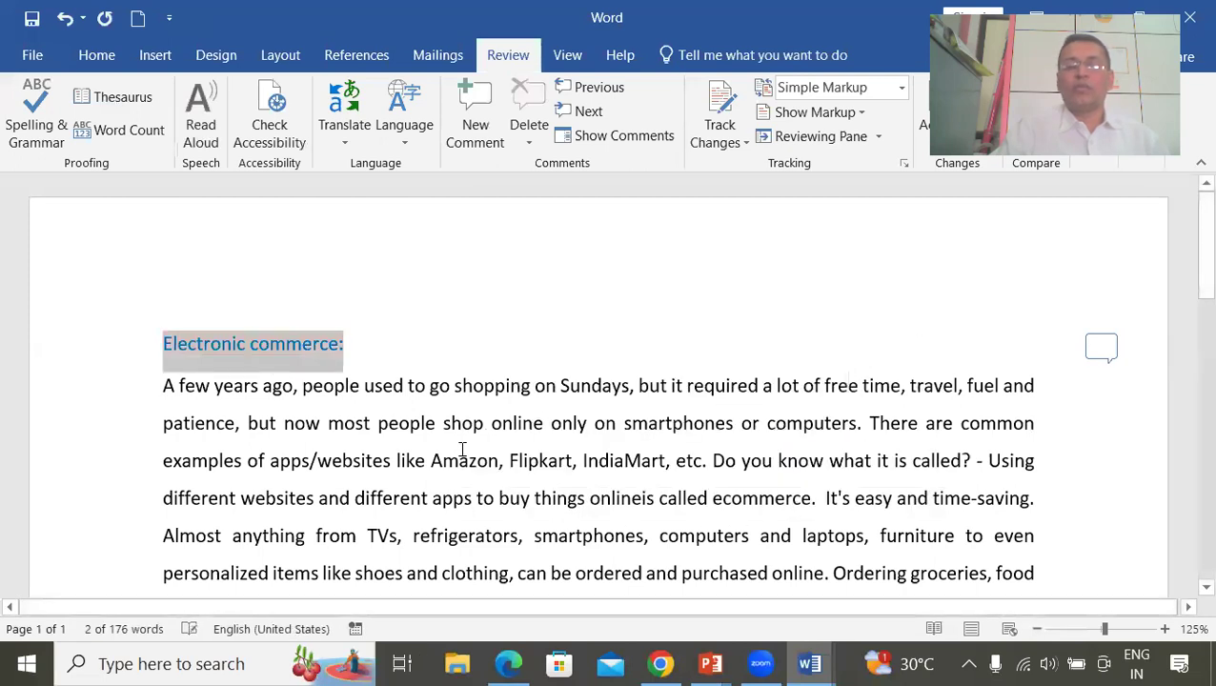
{"action": "left_click", "coordinate": [335, 444]}
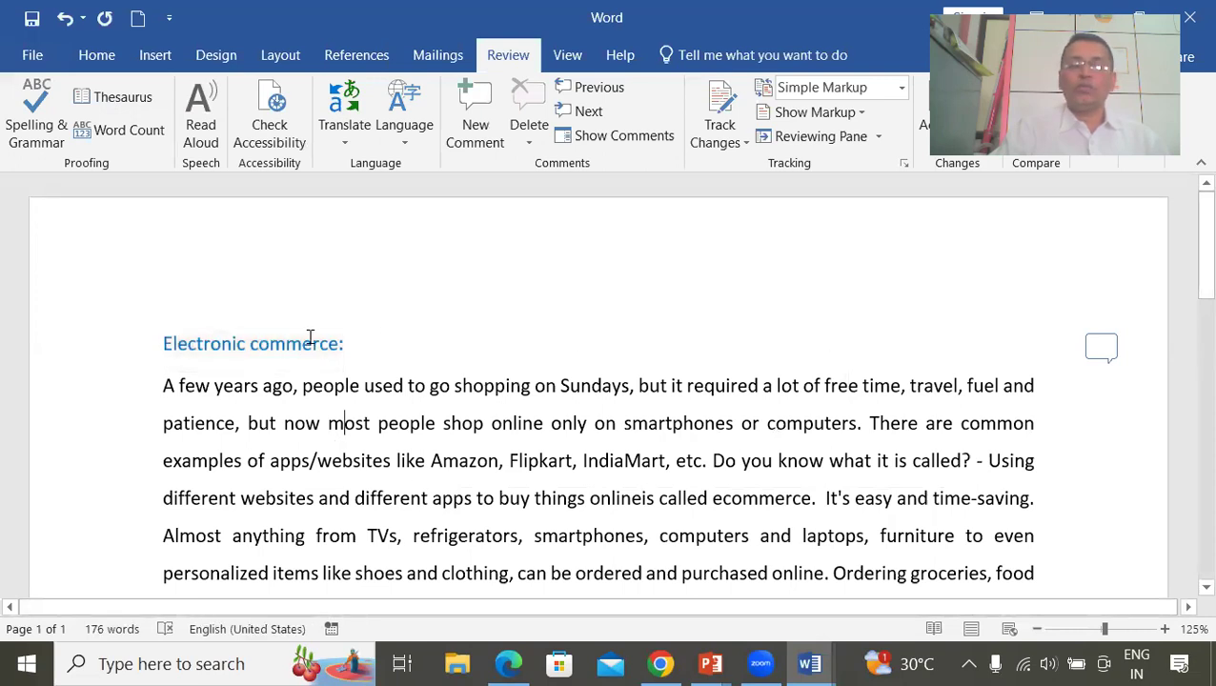
{"action": "left_click", "coordinate": [1103, 349]}
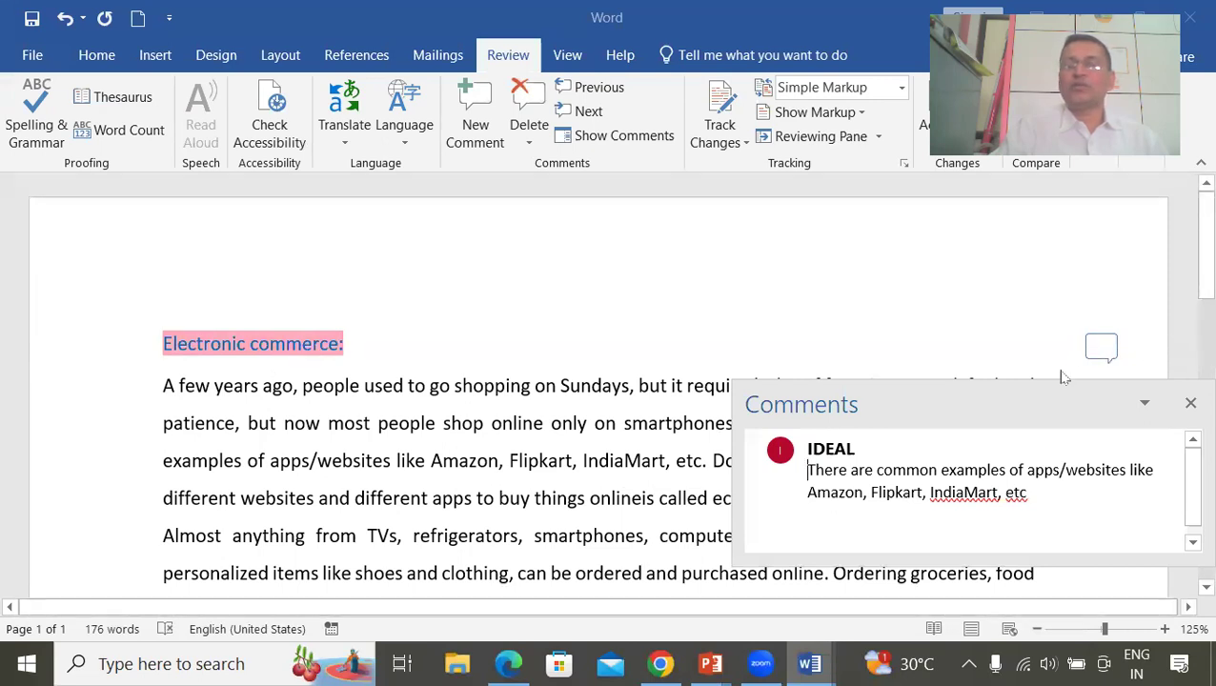
{"action": "mouse_move", "coordinate": [1064, 435]}
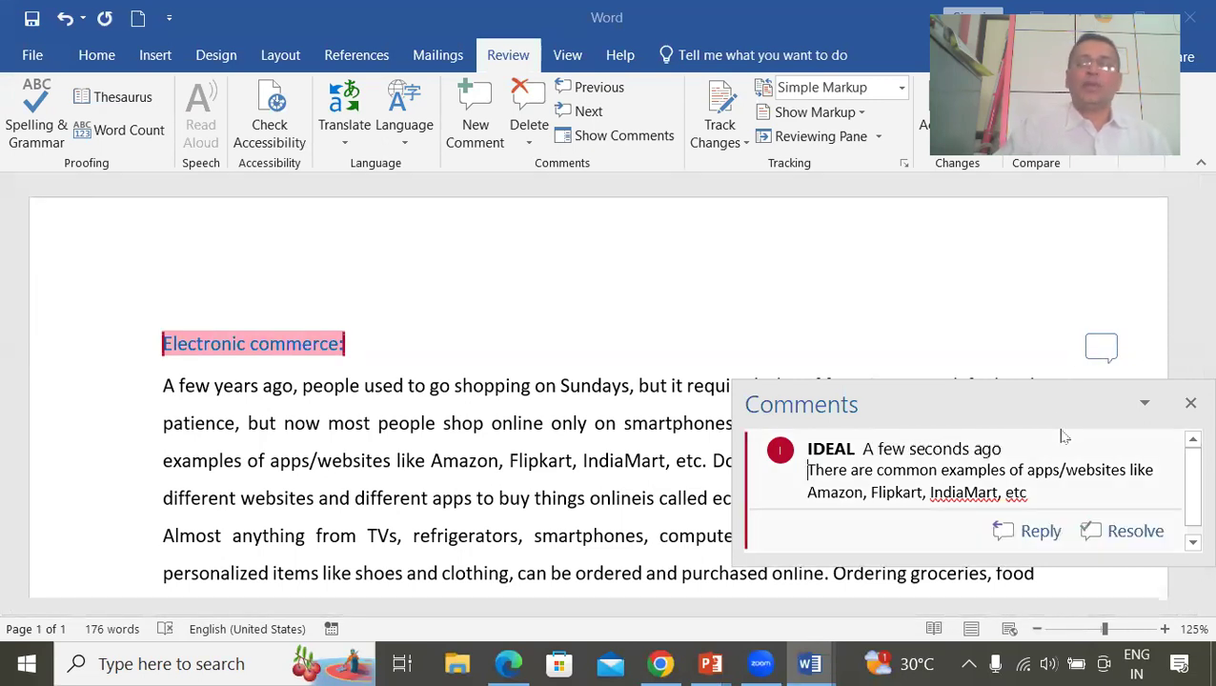
{"action": "left_click", "coordinate": [1190, 404]}
{"action": "left_click", "coordinate": [1099, 348]}
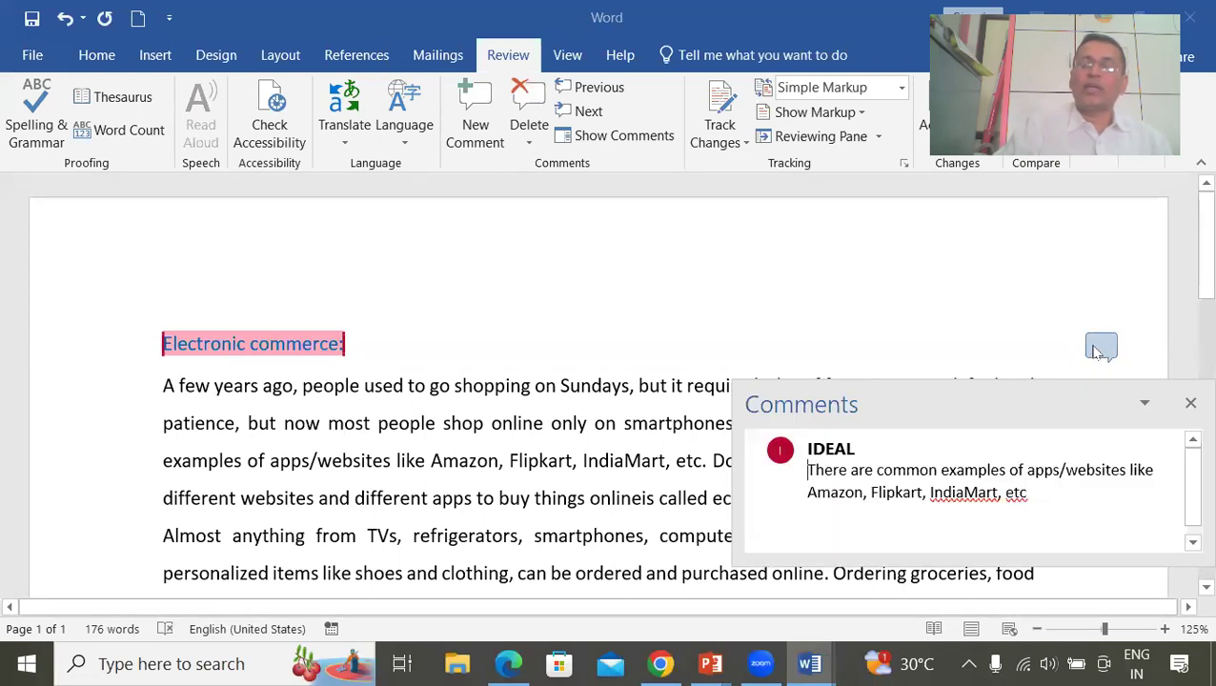
{"action": "left_click", "coordinate": [1190, 403]}
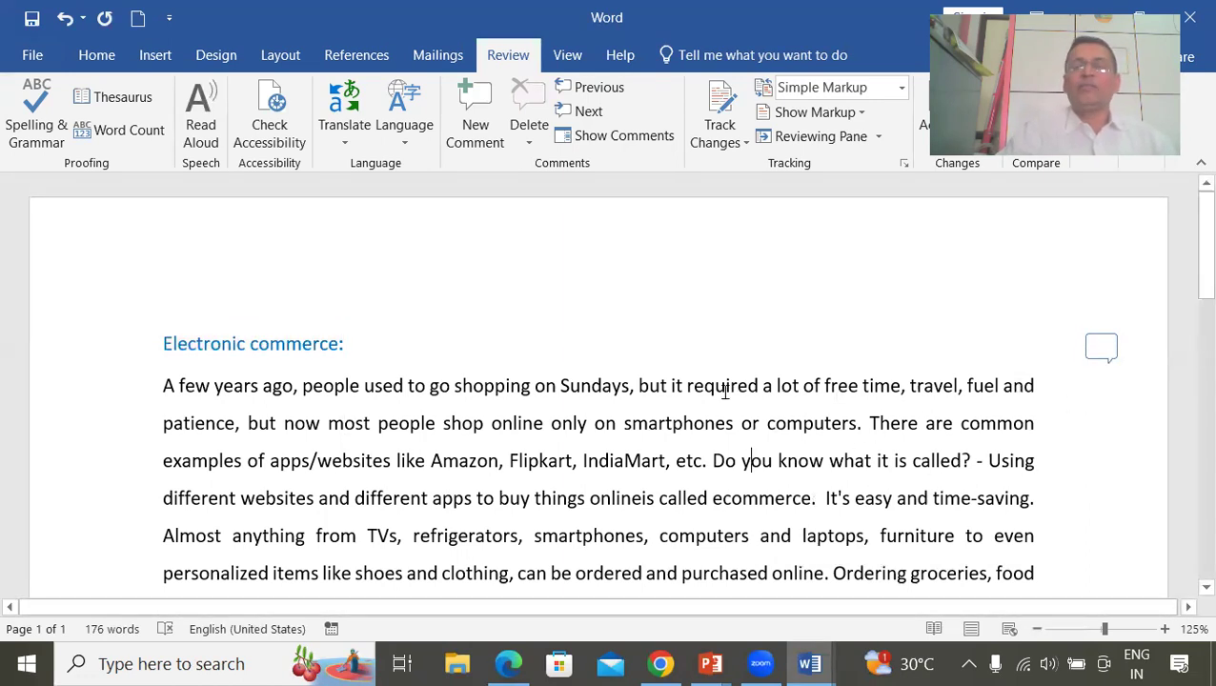
{"action": "left_click", "coordinate": [530, 141]}
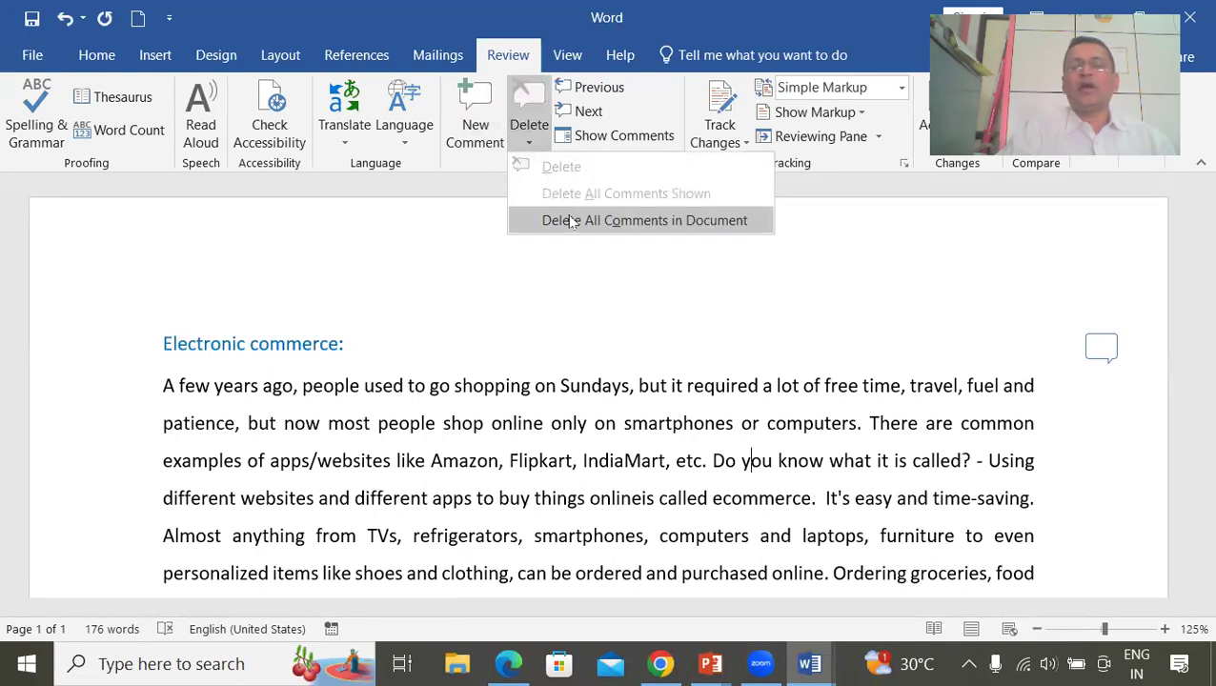
{"action": "key", "text": "Escape"}
{"action": "left_click", "coordinate": [1101, 347]}
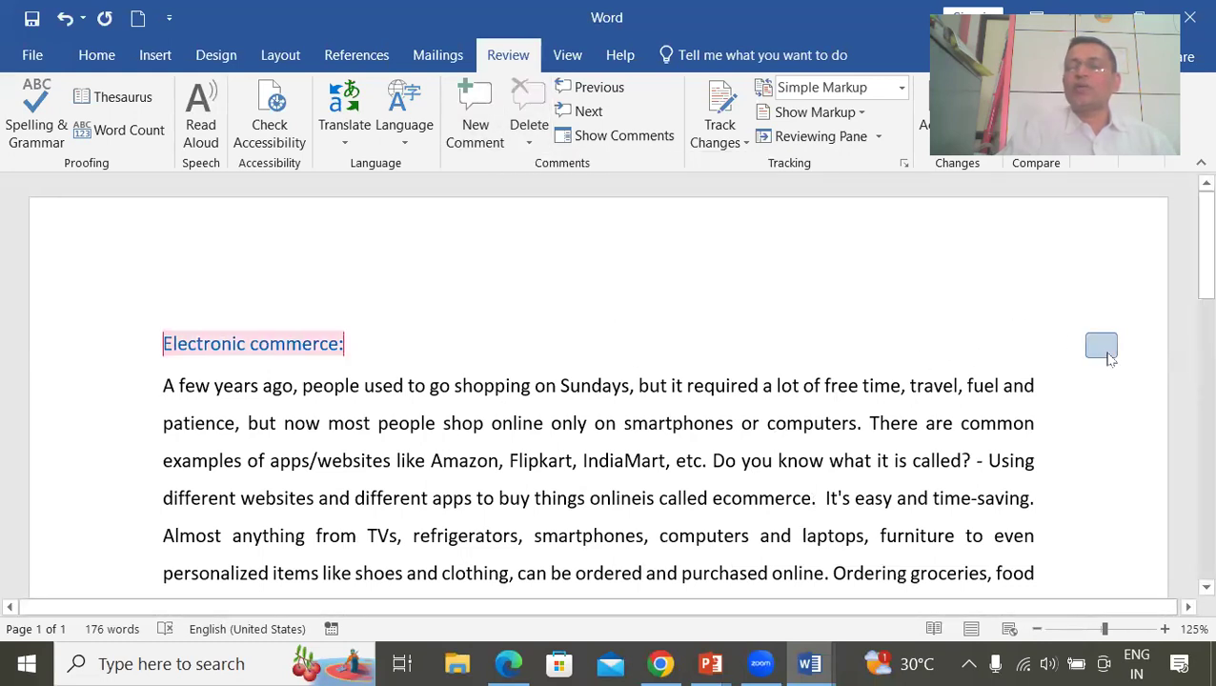
{"action": "left_click", "coordinate": [528, 141]}
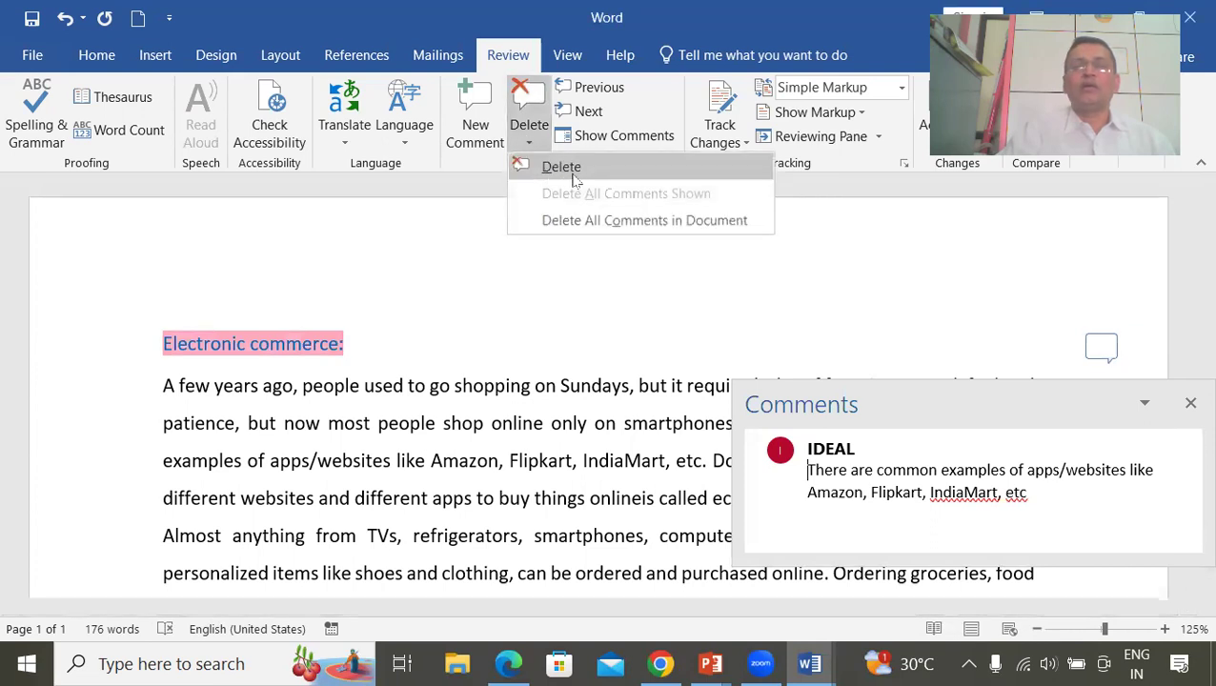
{"action": "left_click", "coordinate": [1188, 406]}
{"action": "left_click", "coordinate": [1190, 403]}
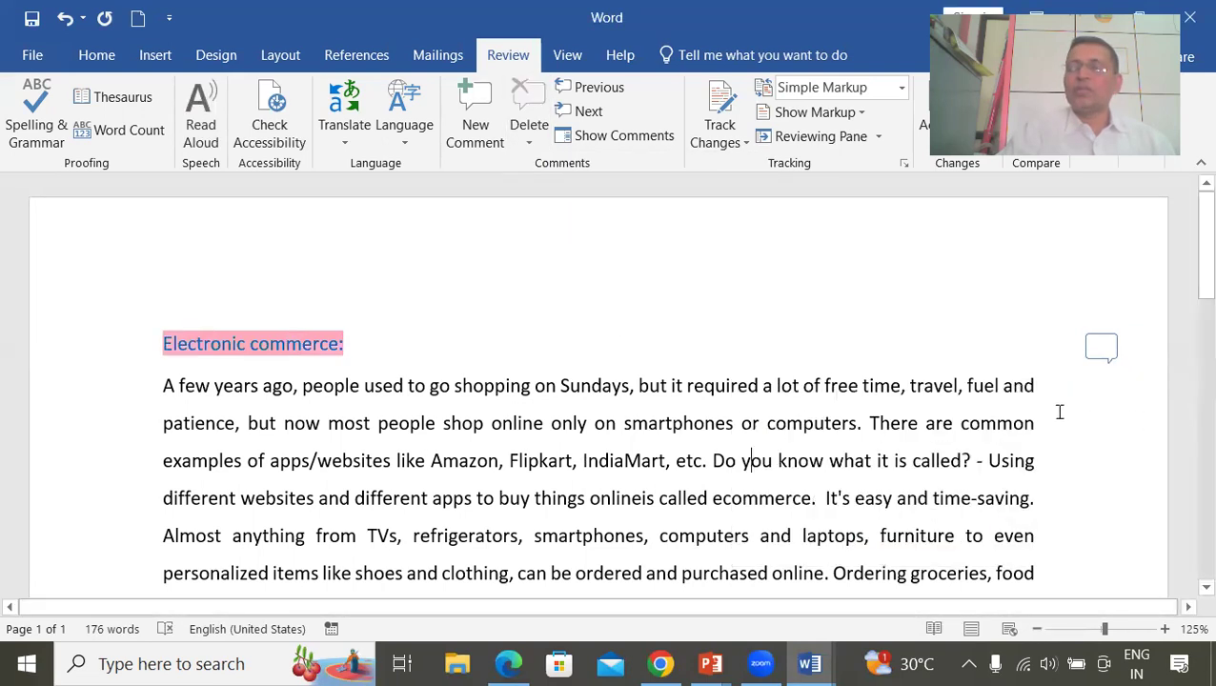
{"action": "left_click", "coordinate": [529, 138]}
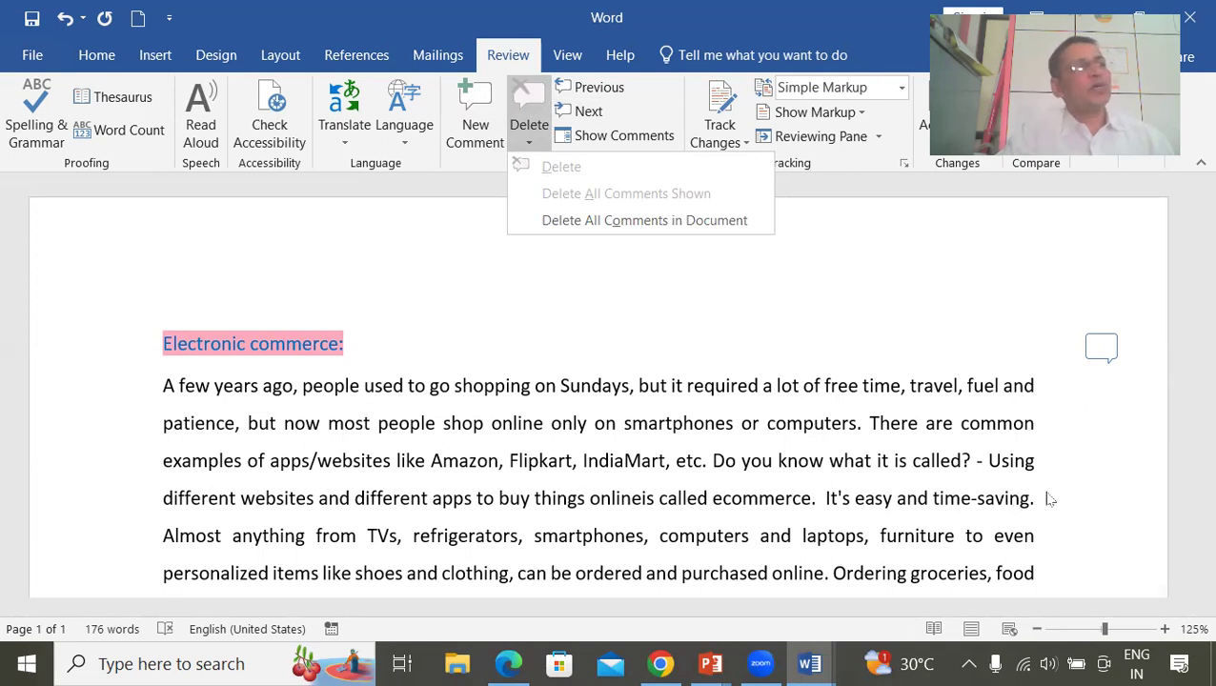
{"action": "left_click", "coordinate": [506, 503]}
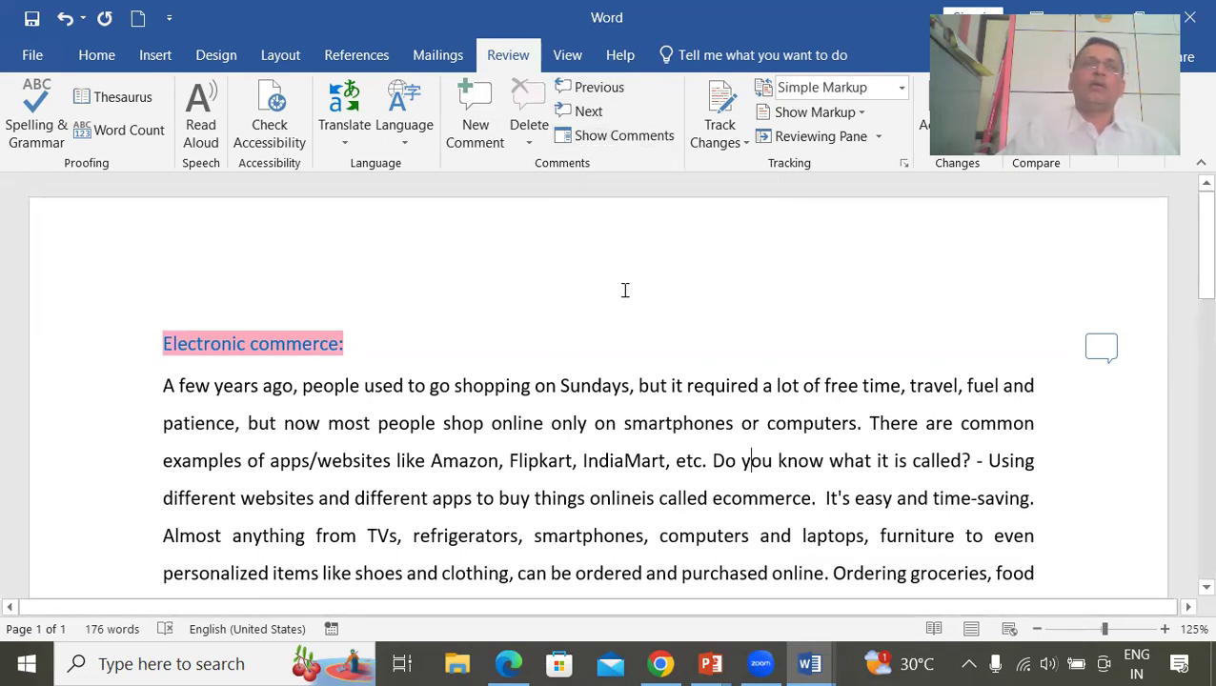
Turn Track Changes on, then switch it off again.
{"action": "left_click", "coordinate": [729, 149]}
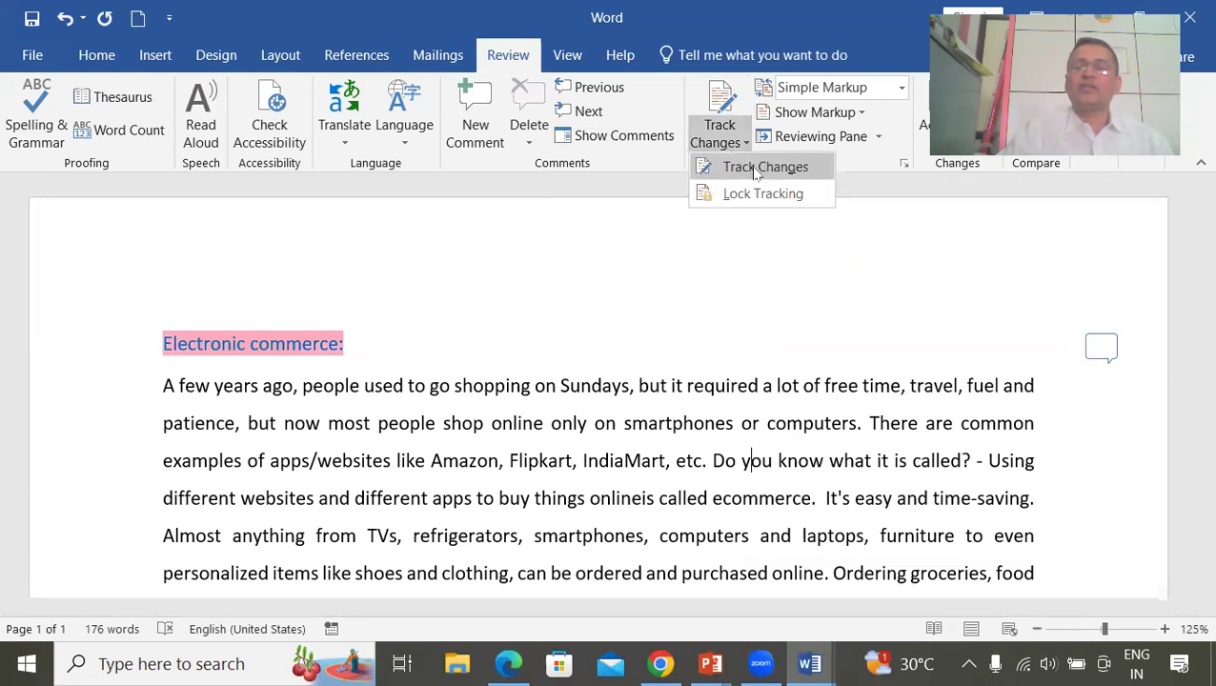
{"action": "left_click", "coordinate": [758, 168]}
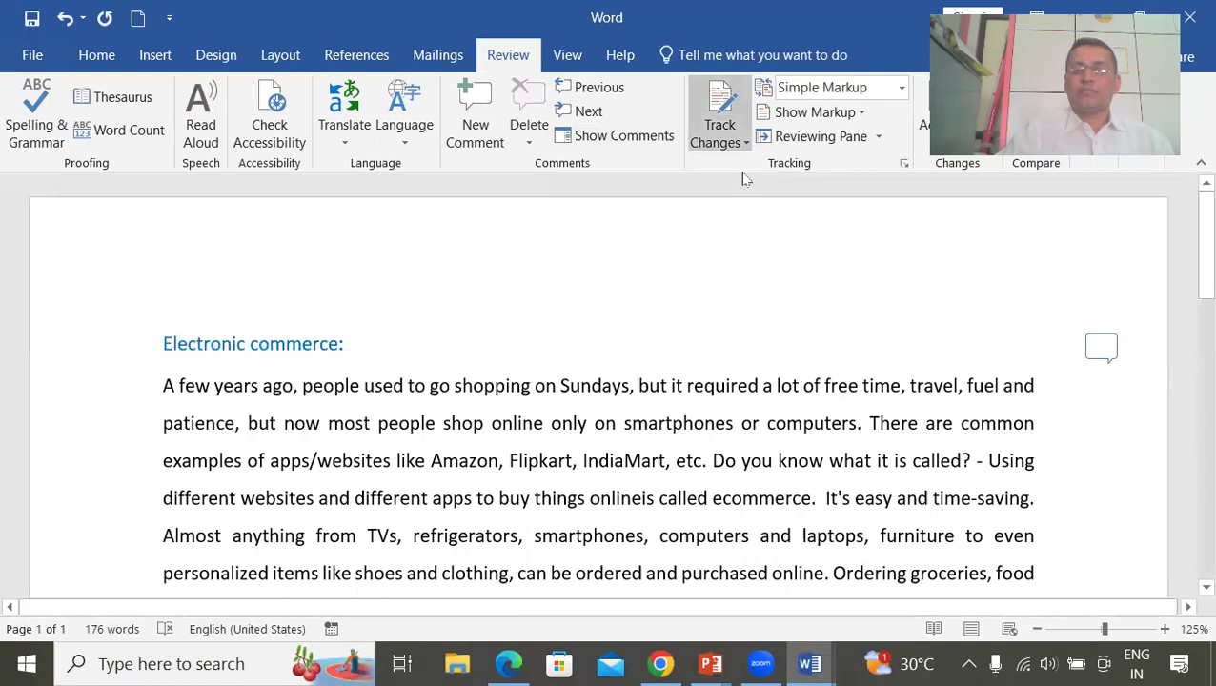
{"action": "scroll", "coordinate": [704, 343], "scroll_direction": "down", "scroll_amount": 10}
{"action": "scroll", "coordinate": [703, 343], "scroll_direction": "up", "scroll_amount": 10}
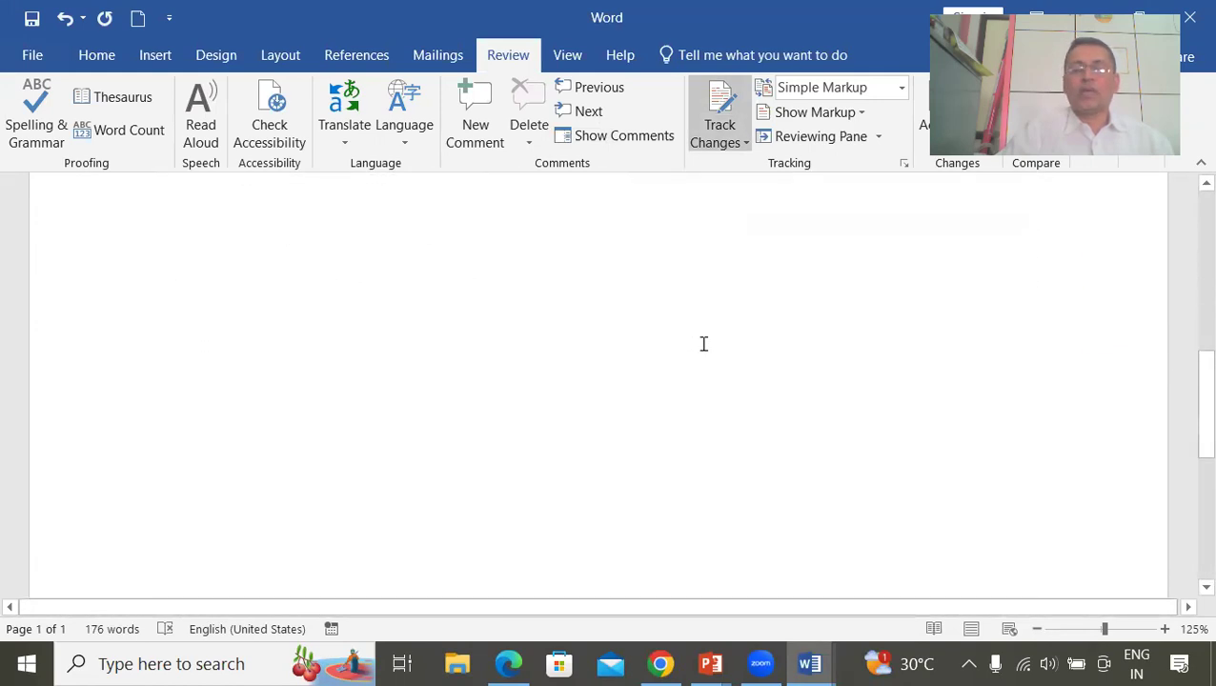
{"action": "left_click", "coordinate": [735, 143]}
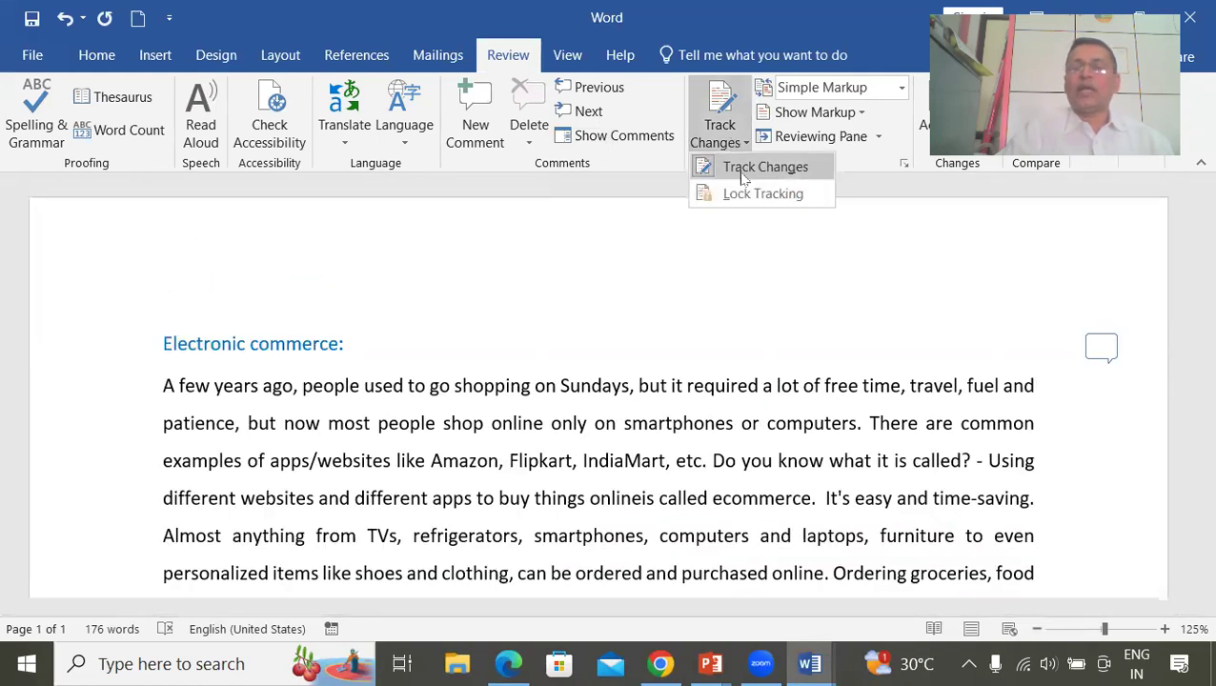
{"action": "left_click", "coordinate": [724, 172]}
Delete 'line' from 'online' untracked, then retype it with Track Changes on.
{"action": "left_click", "coordinate": [543, 425]}
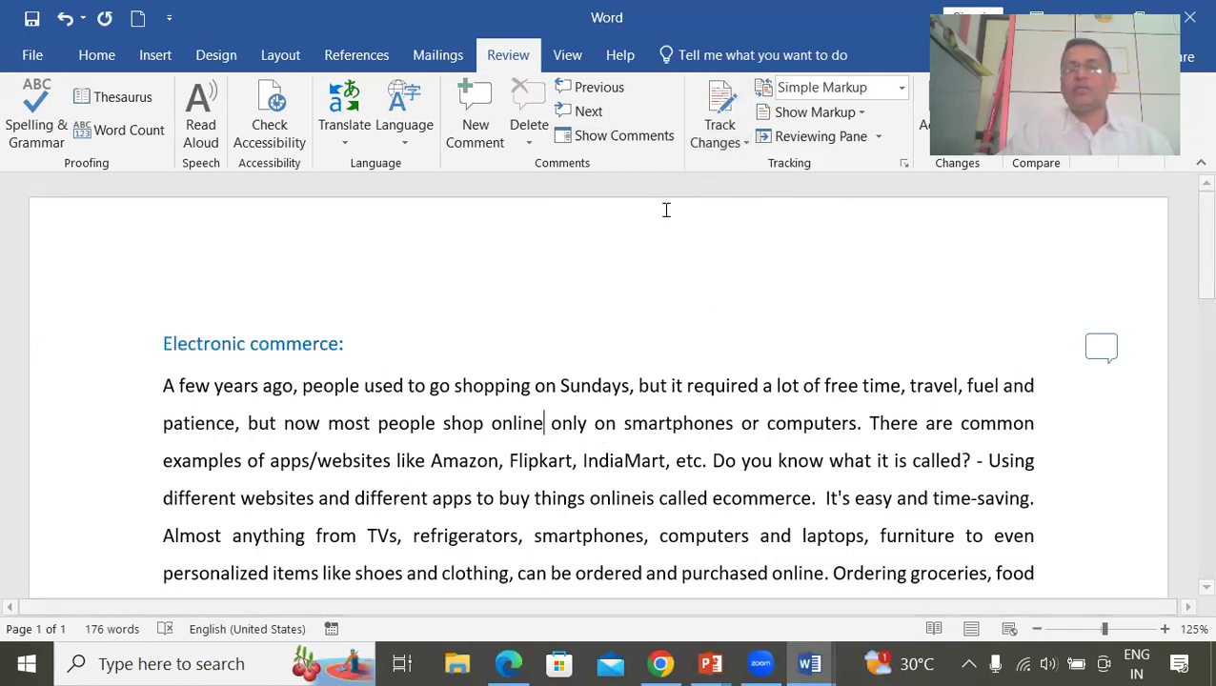
{"action": "key", "text": "BackSpace"}
{"action": "key", "text": "BackSpace"}
{"action": "key", "text": "BackSpace"}
{"action": "key", "text": "BackSpace"}
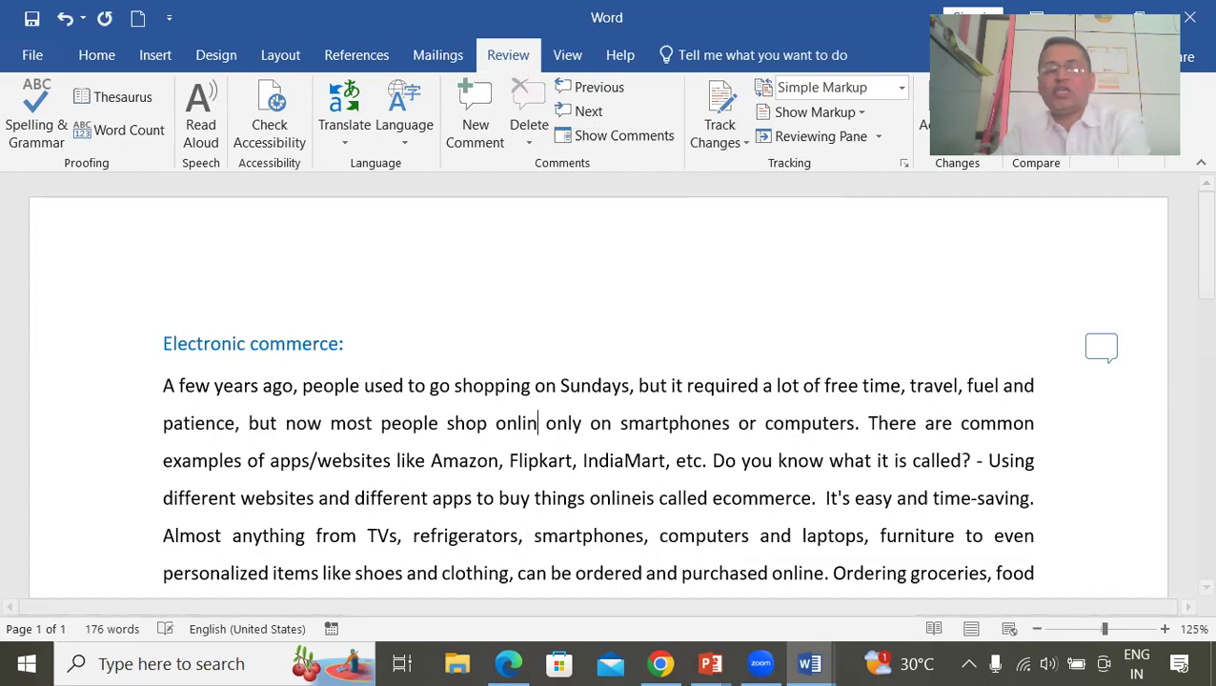
{"action": "left_click", "coordinate": [720, 141]}
{"action": "left_click", "coordinate": [732, 166]}
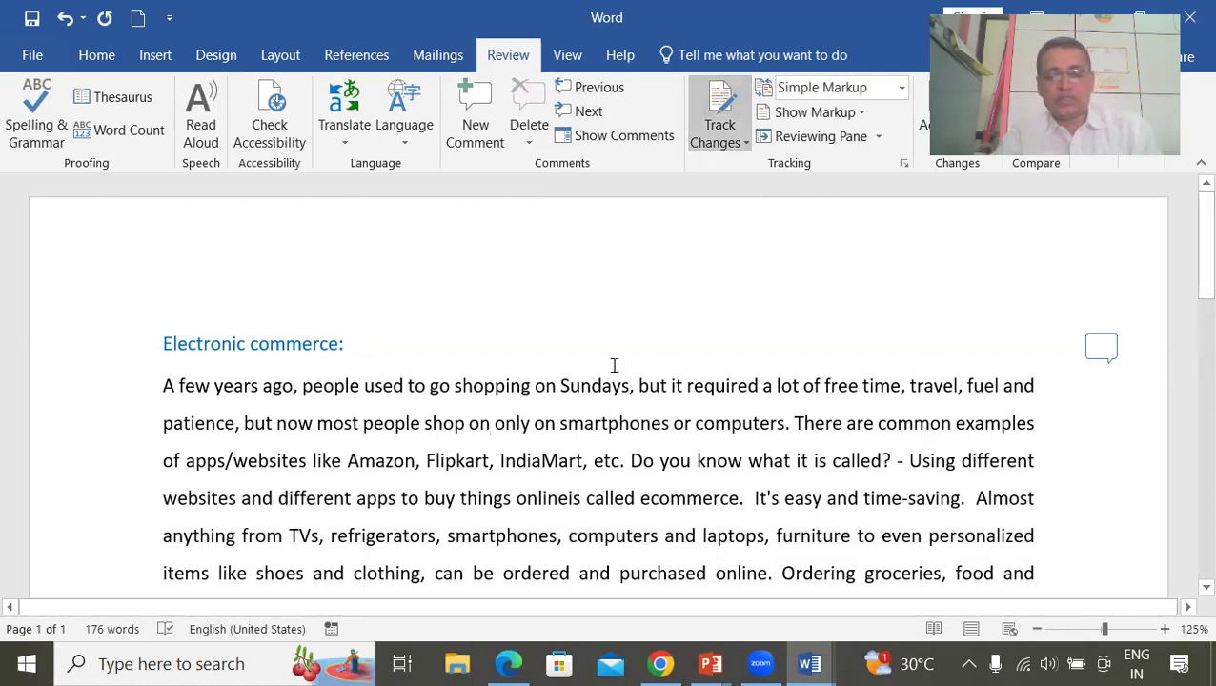
{"action": "type", "text": "l"}
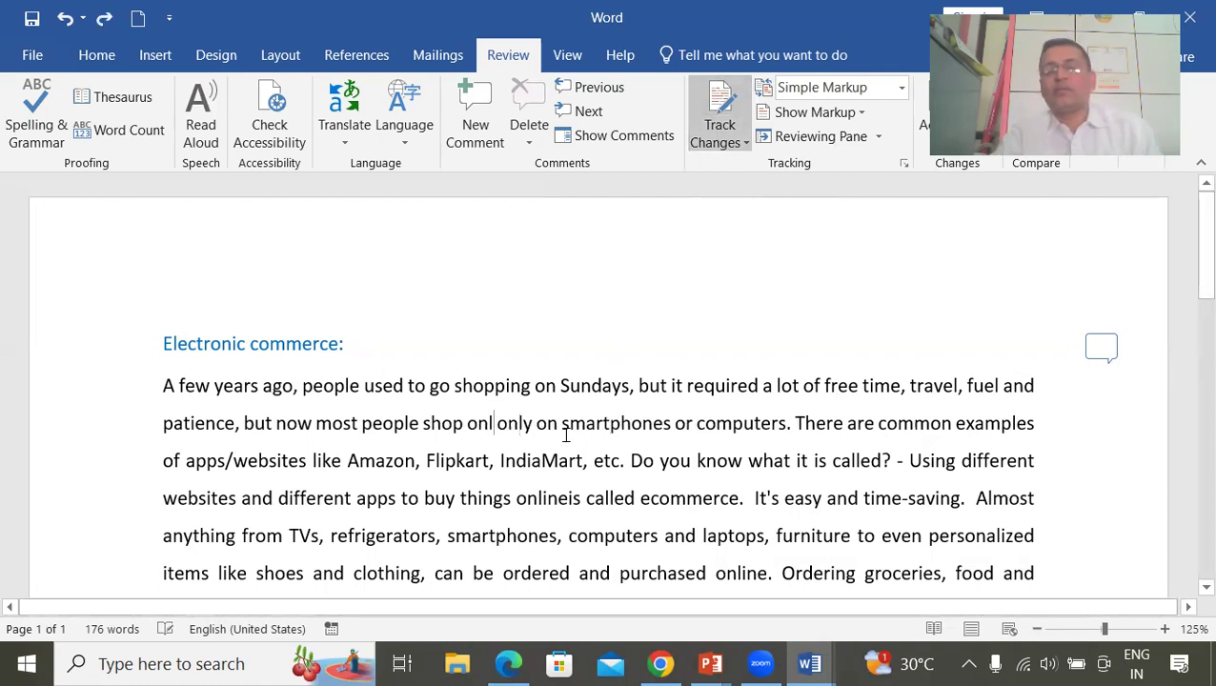
{"action": "key", "text": "Left"}
{"action": "type", "text": "ine"}
{"action": "left_click", "coordinate": [656, 432]}
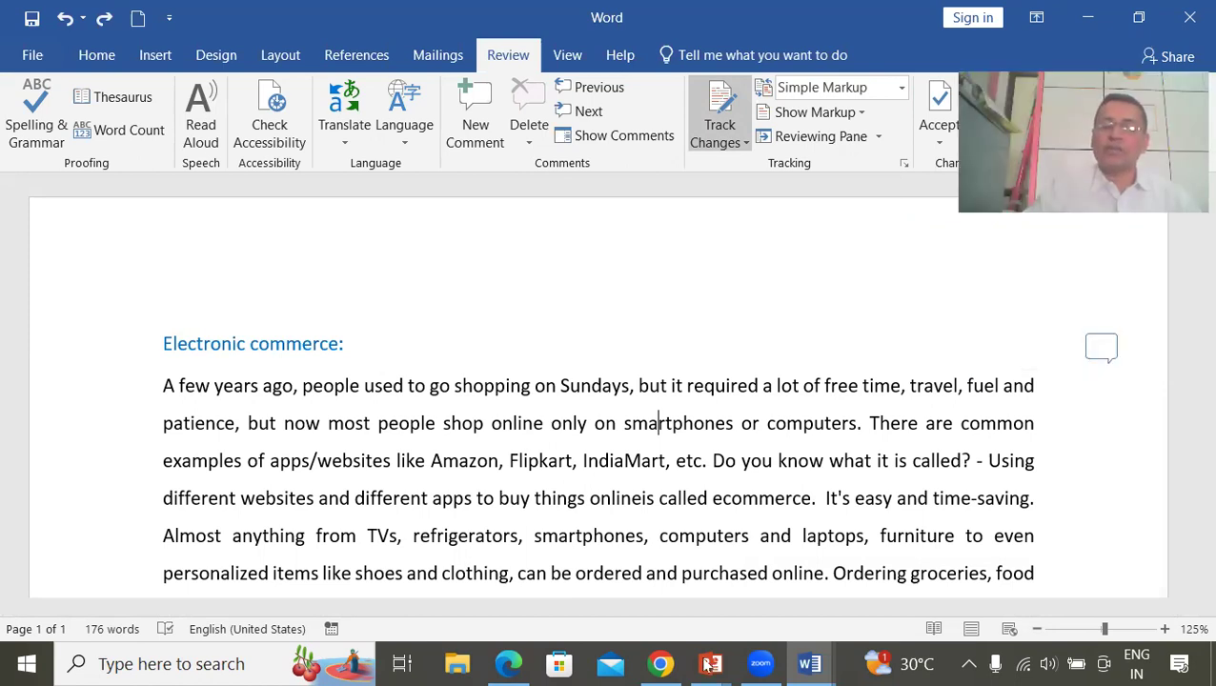
Bring the slide show forward and advance past the Processfolio title to the 'चला Word ओपन करु' slide.
{"action": "mouse_move", "coordinate": [707, 665]}
{"action": "left_click", "coordinate": [781, 598]}
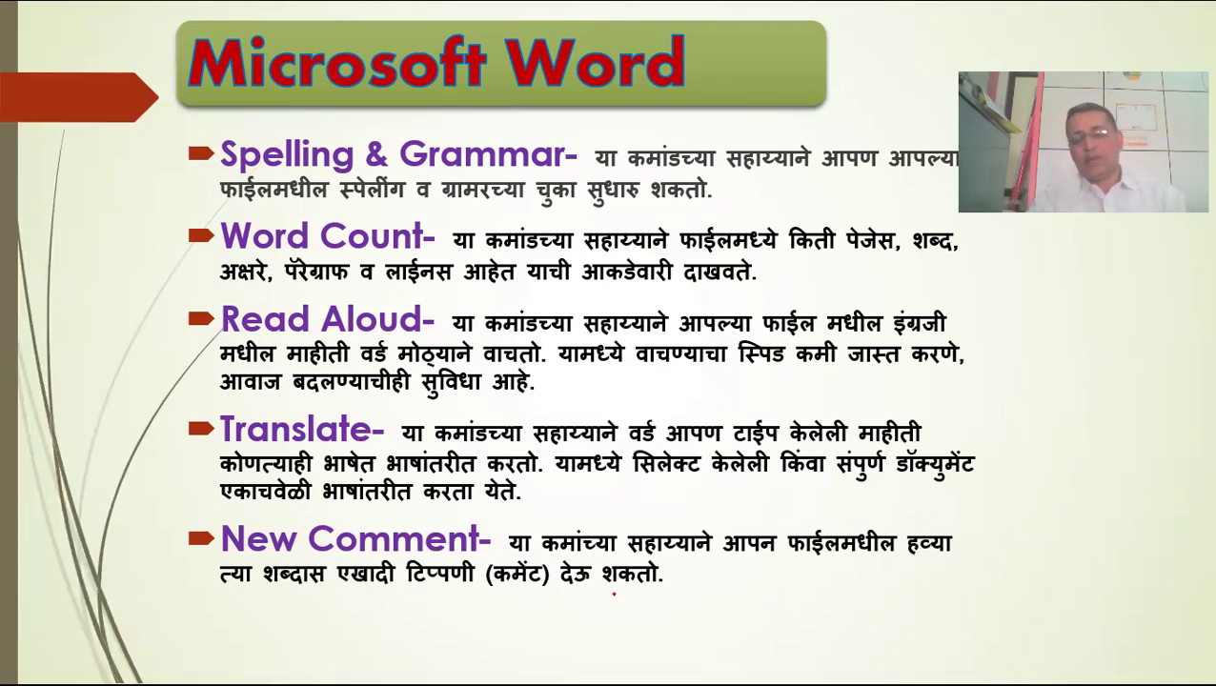
{"action": "key", "text": "Right"}
{"action": "key", "text": "Right"}
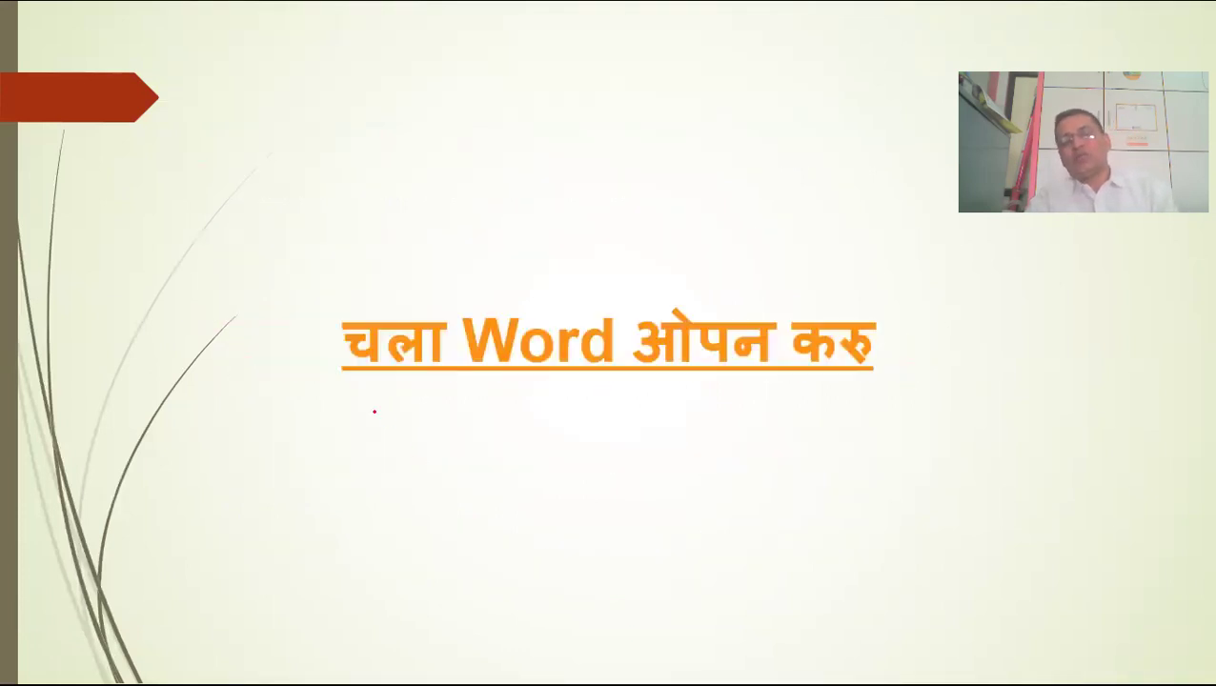
{"action": "key", "text": "Right"}
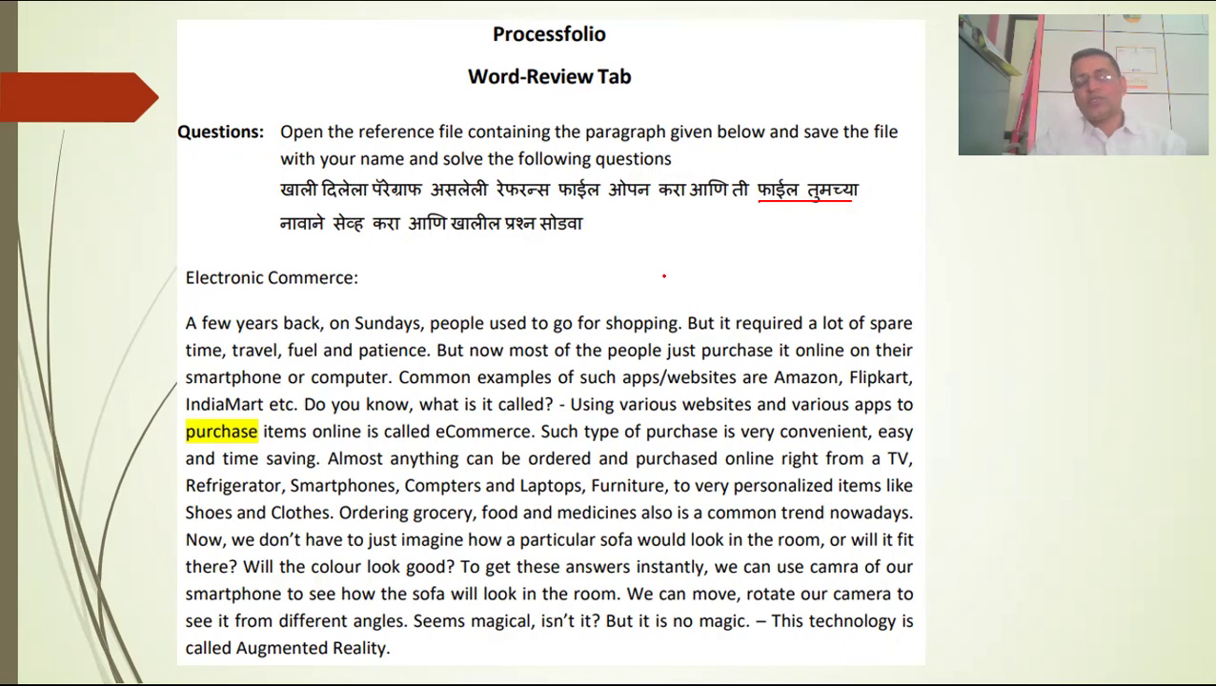
Advance to questions 1–3, checkmark question 3, erase the ink, and move to questions 4–6.
{"action": "key", "text": "Right"}
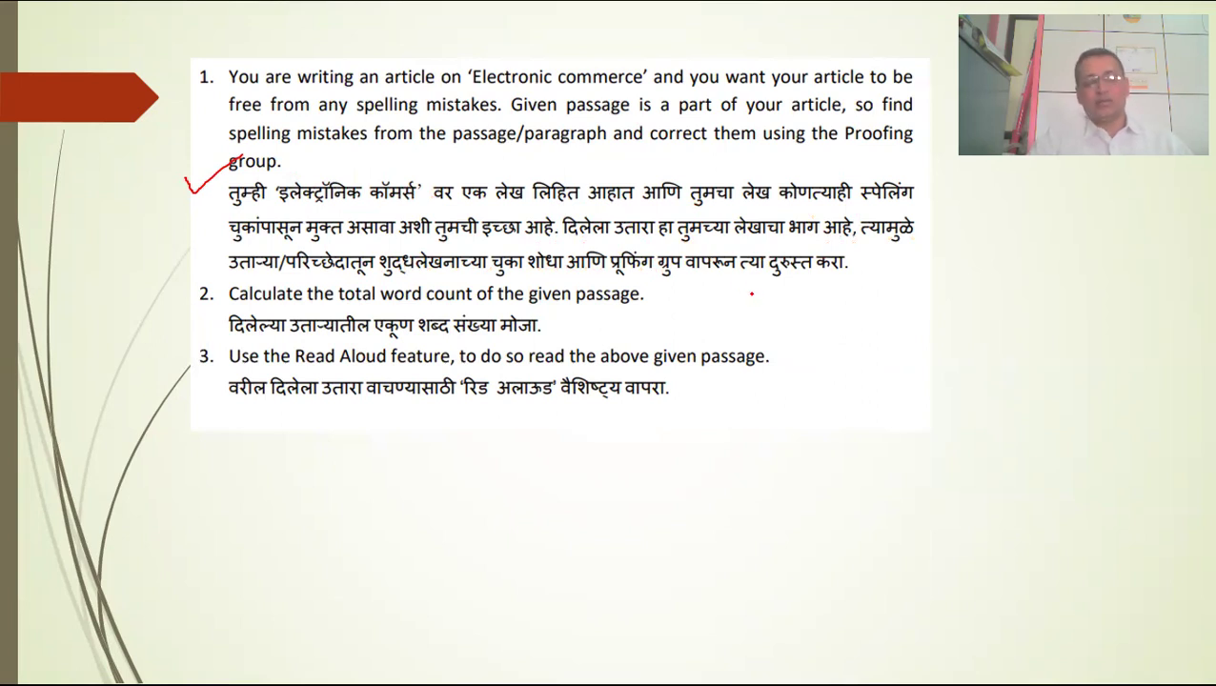
{"action": "key", "text": "e"}
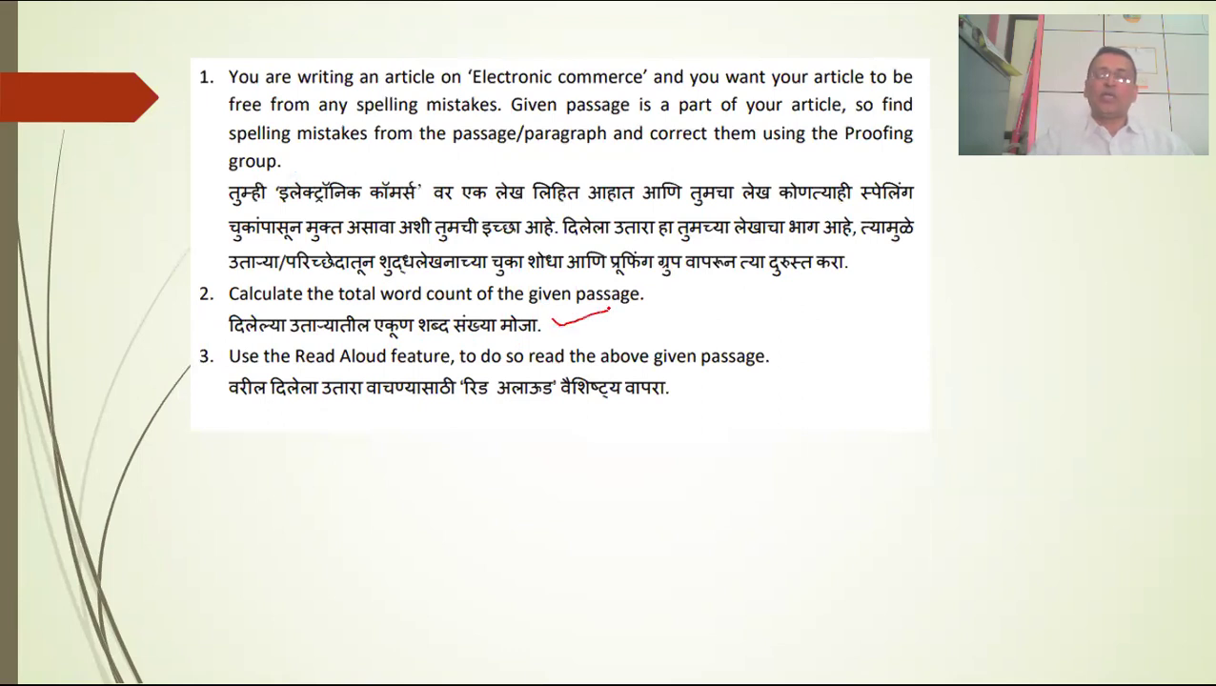
{"action": "left_click_drag", "start_coordinate": [706, 392], "coordinate": [738, 387]}
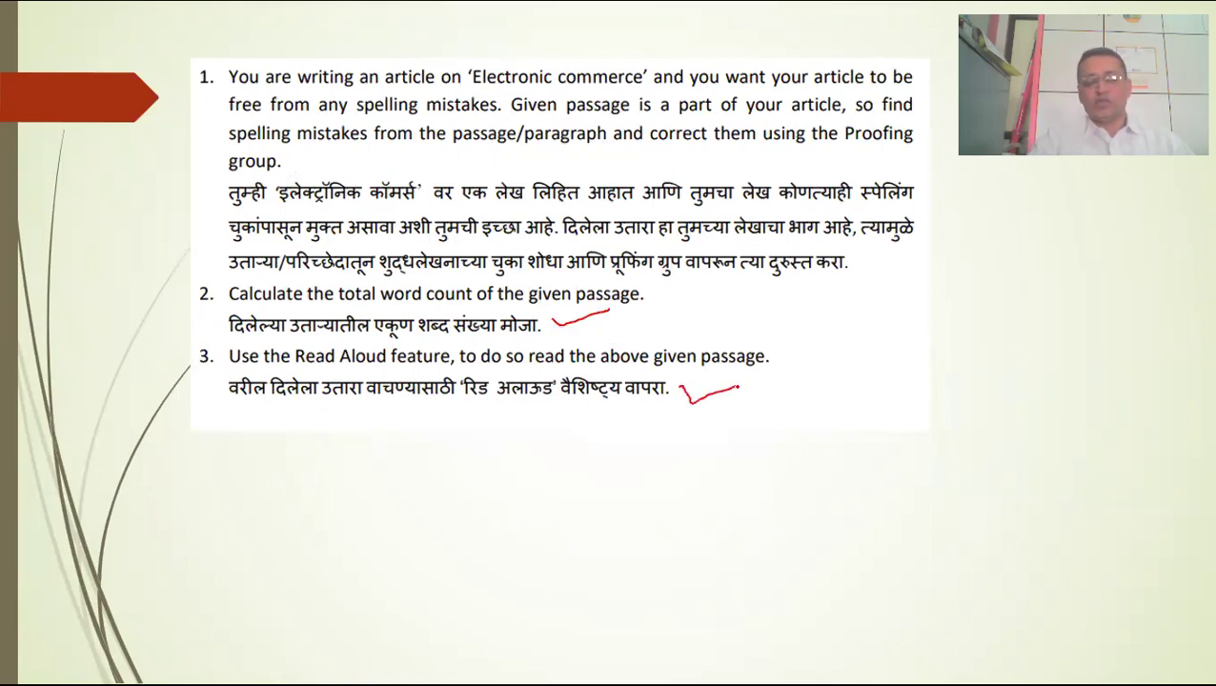
{"action": "key", "text": "e"}
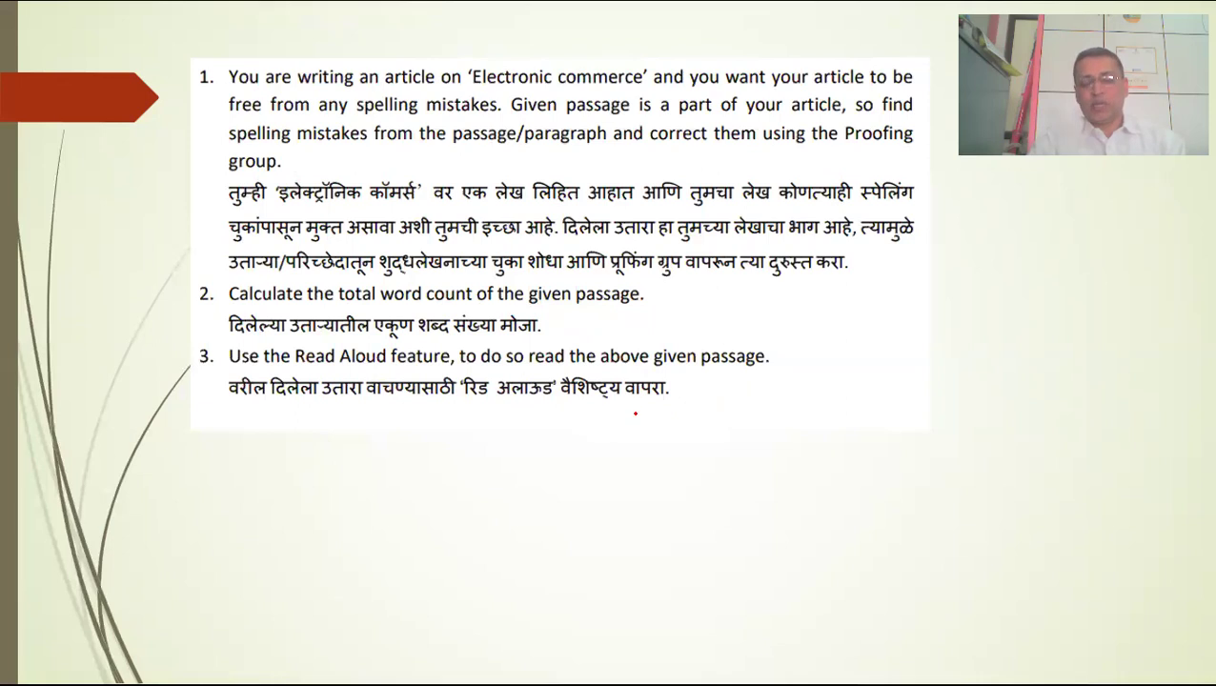
{"action": "key", "text": "Right"}
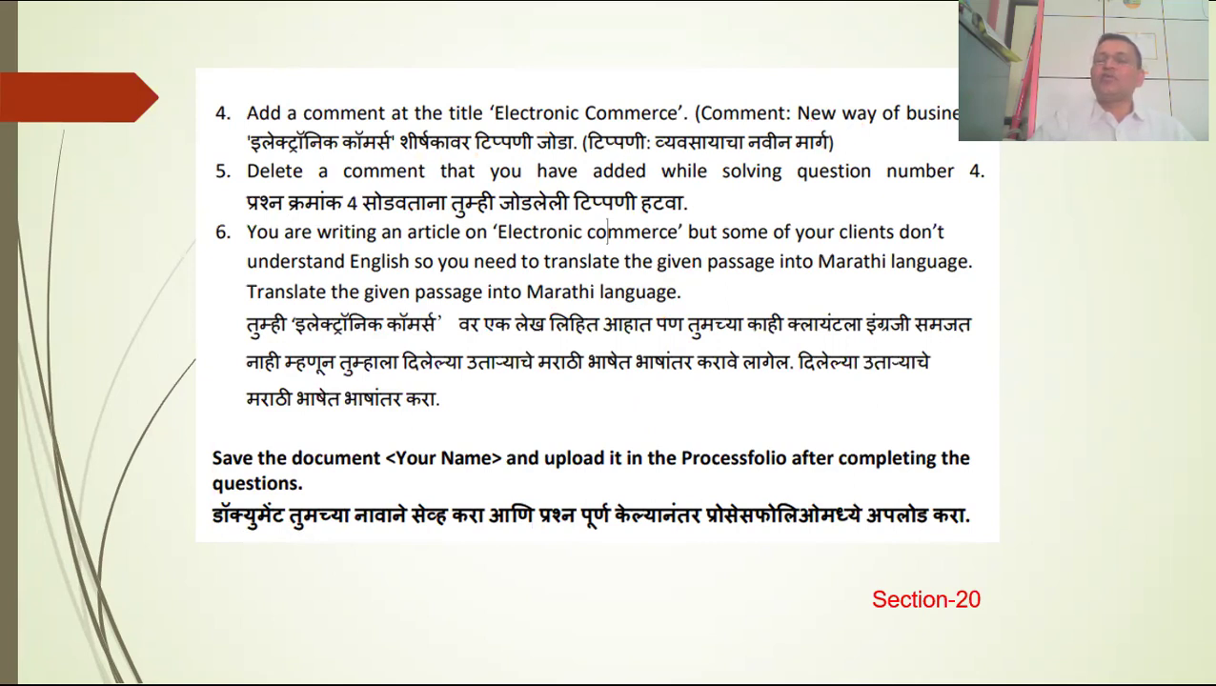
Pen-mark 'New way of business', 'Delete', question 6's last line and Section-20, erase, then advance.
{"action": "left_click_drag", "start_coordinate": [798, 122], "coordinate": [980, 120]}
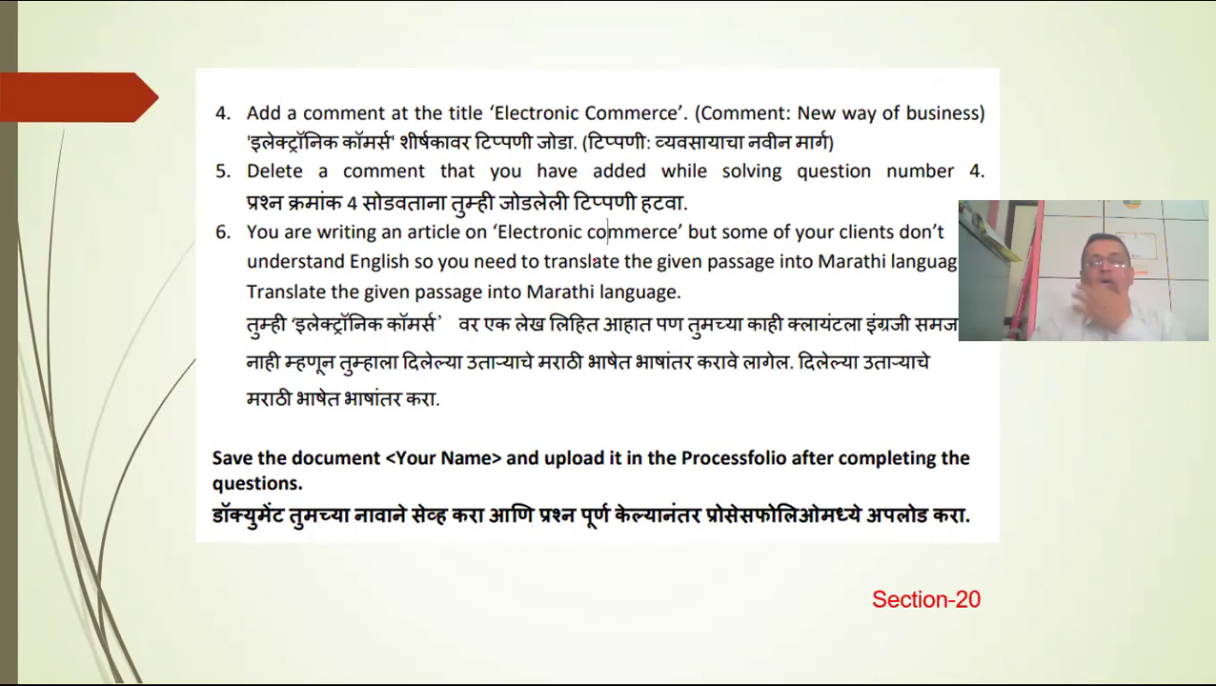
{"action": "left_click_drag", "start_coordinate": [215, 205], "coordinate": [297, 178]}
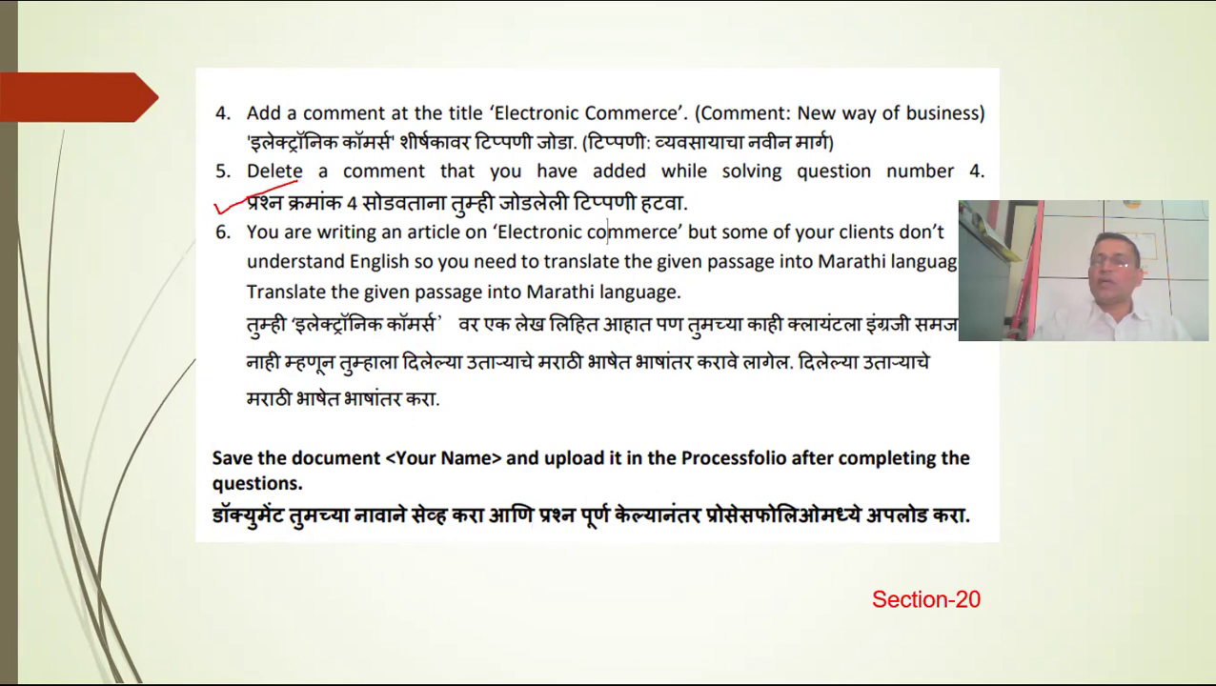
{"action": "left_click_drag", "start_coordinate": [221, 400], "coordinate": [267, 392]}
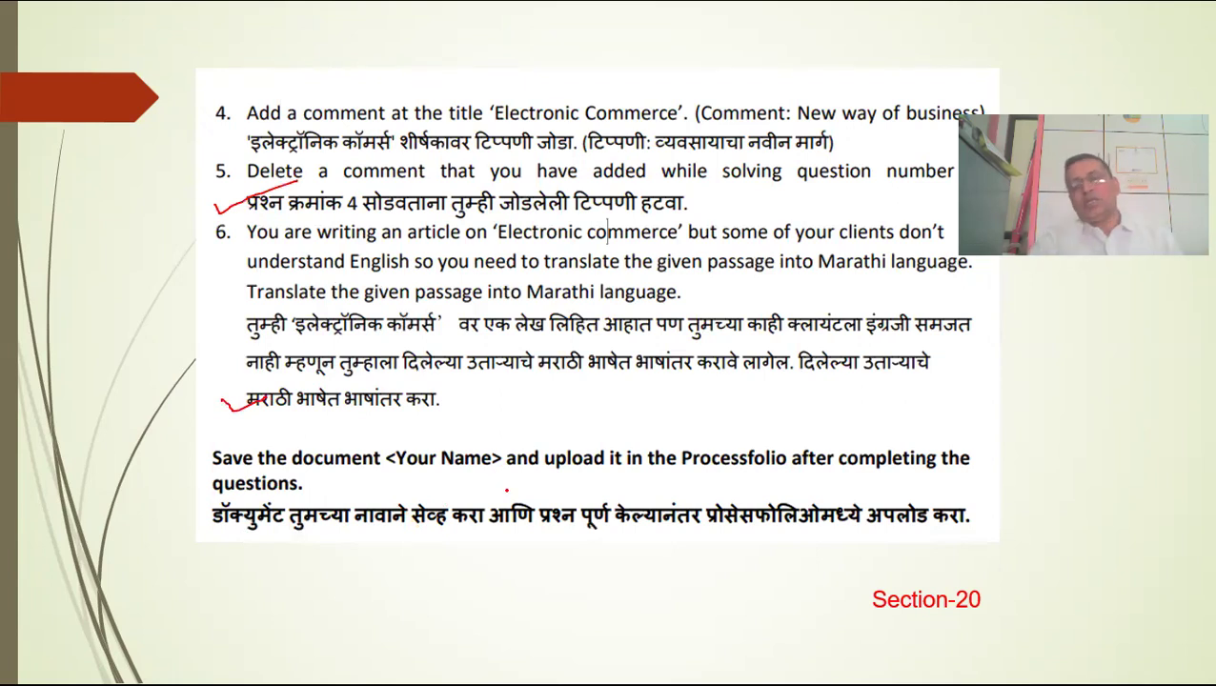
{"action": "mouse_move", "coordinate": [893, 567]}
{"action": "left_mouse_down"}
{"action": "mouse_move", "coordinate": [963, 643]}
{"action": "mouse_move", "coordinate": [862, 560]}
{"action": "mouse_move", "coordinate": [800, 578]}
{"action": "left_mouse_up"}
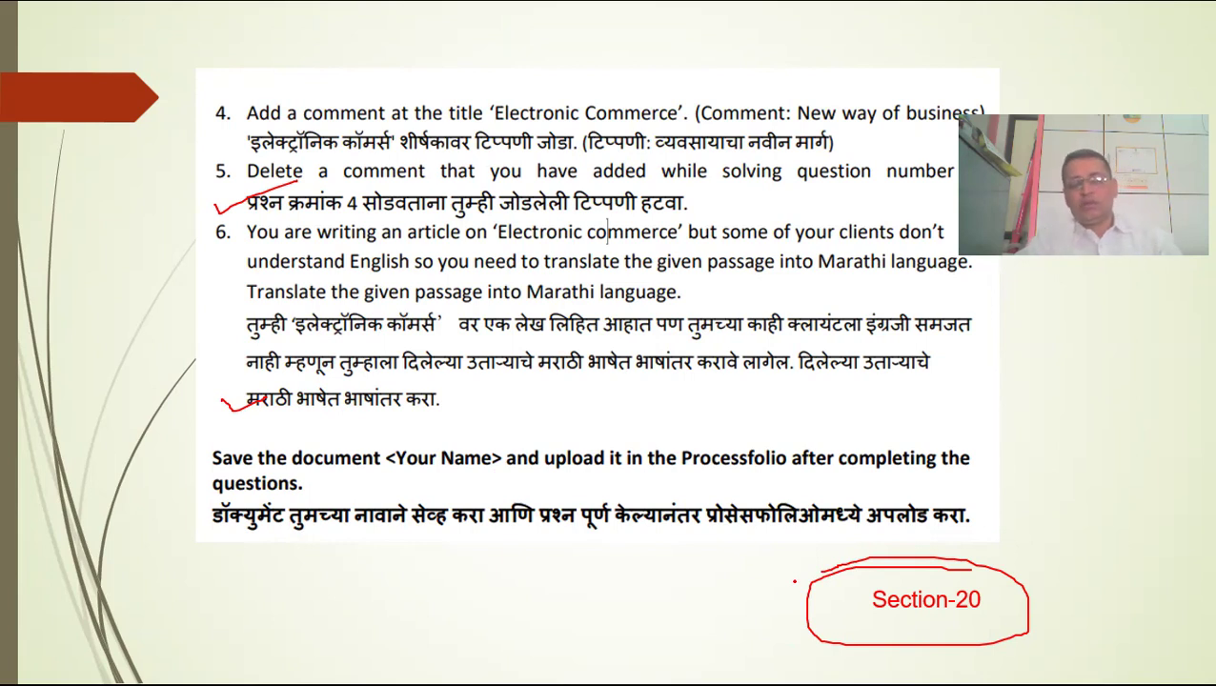
{"action": "key", "text": "e"}
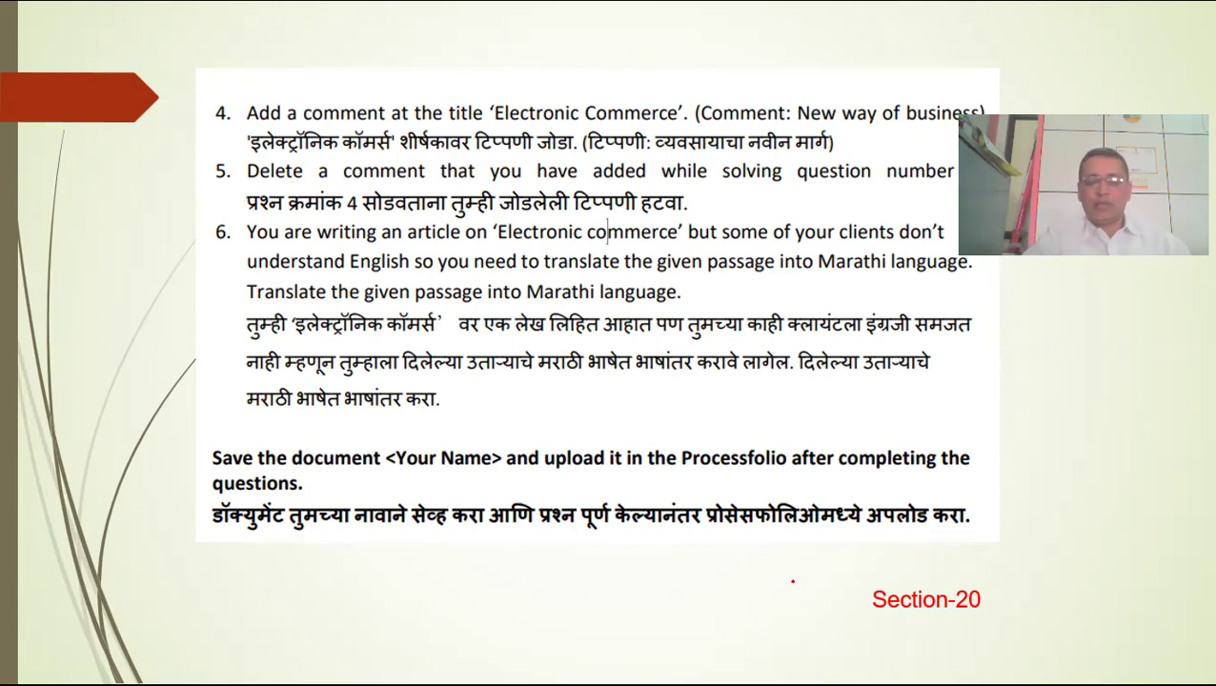
{"action": "key", "text": "Right"}
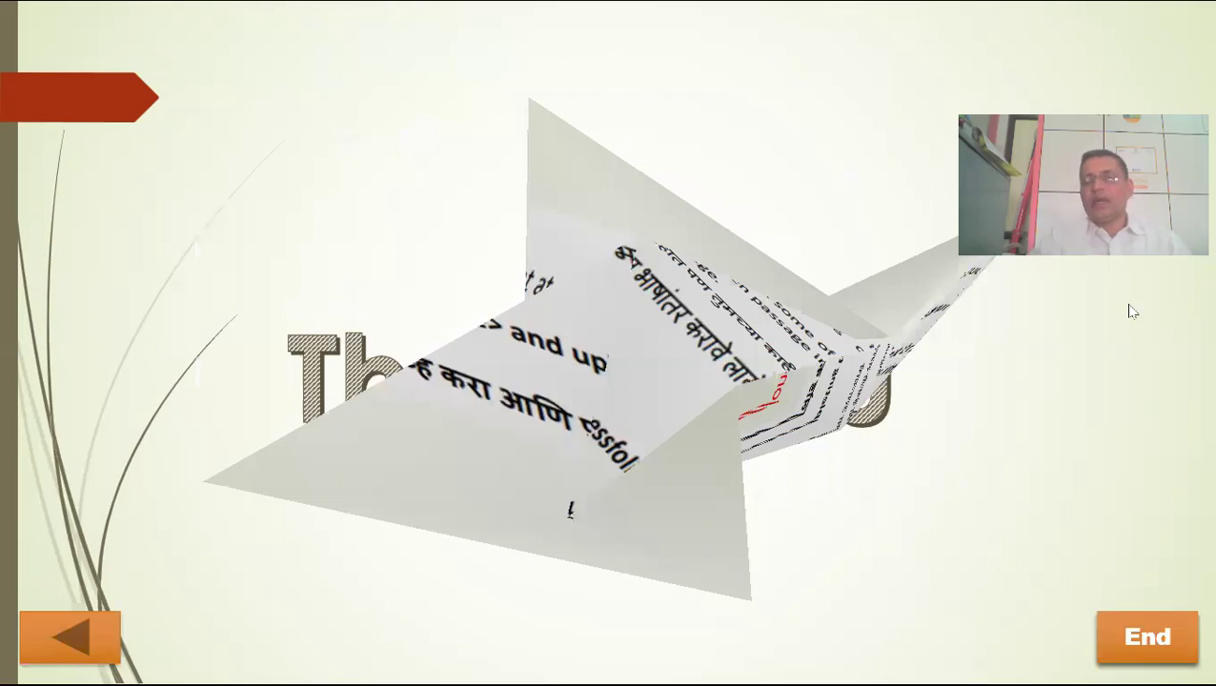